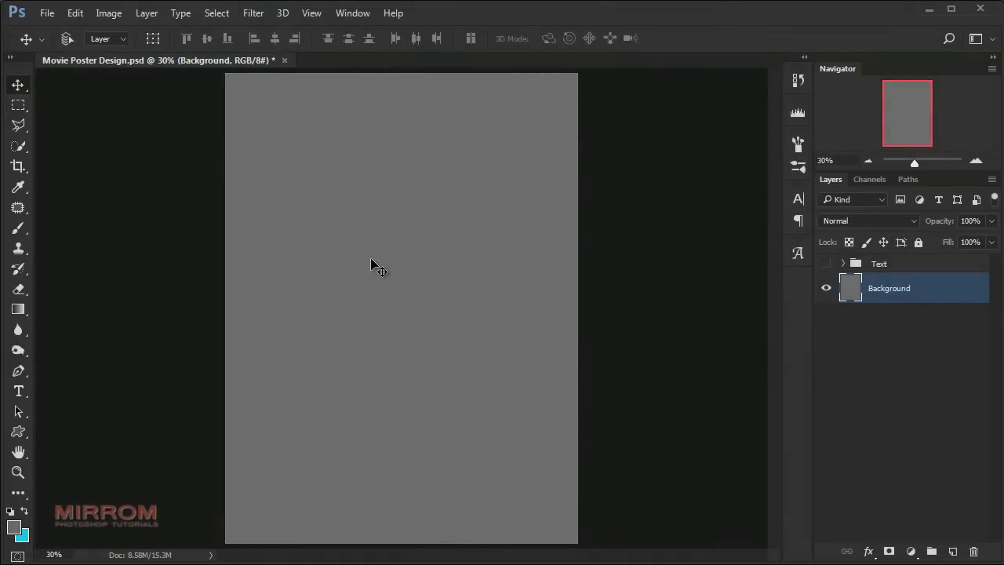
- Check the document's image size and resolution, leaving them unchanged
click(108, 14)
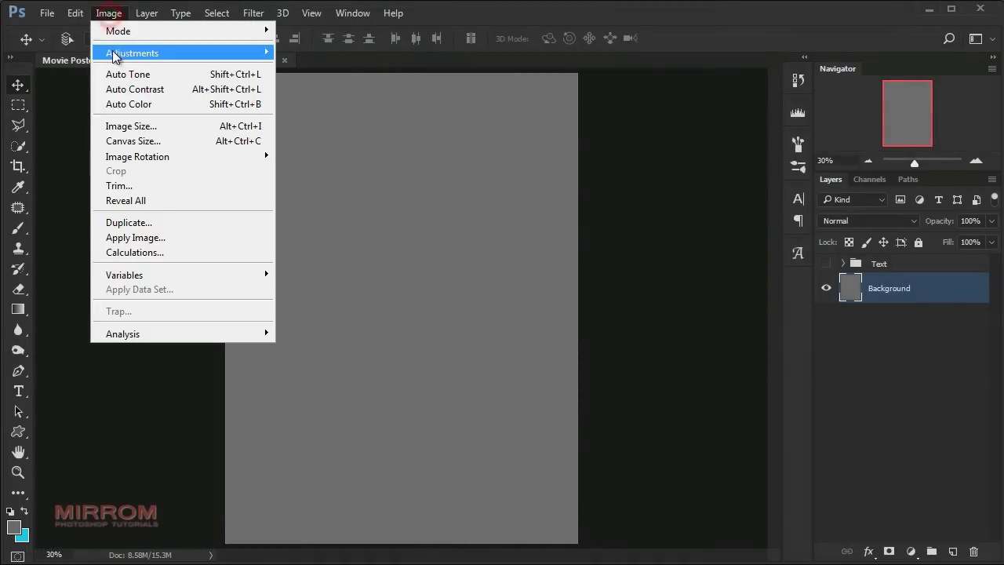
click(143, 126)
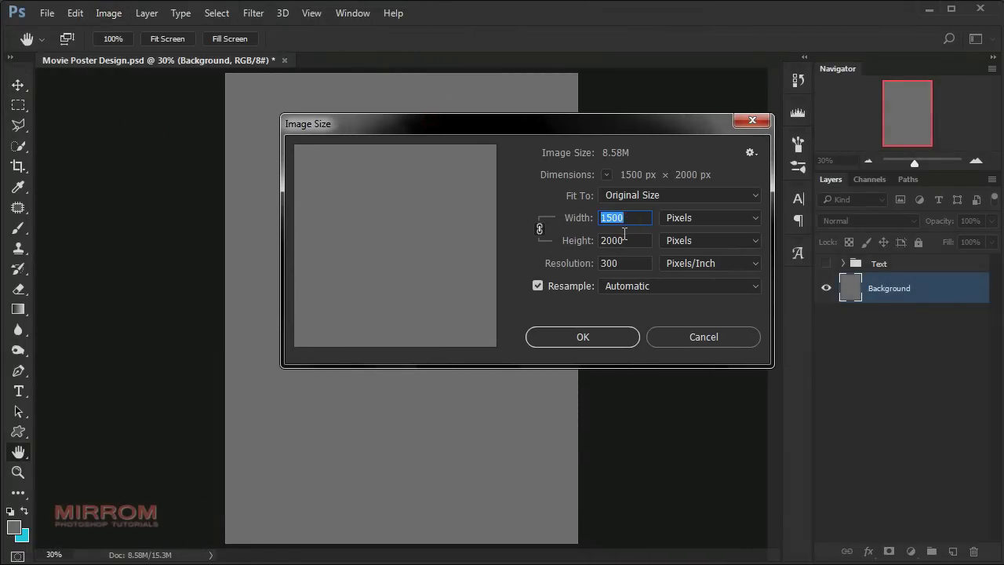
key(Tab)
key(Tab)
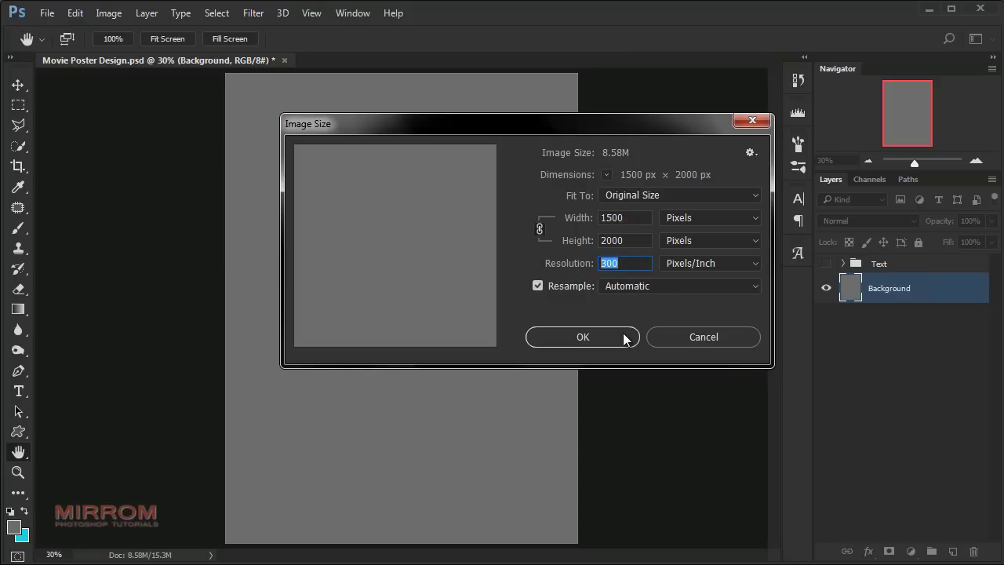
click(625, 338)
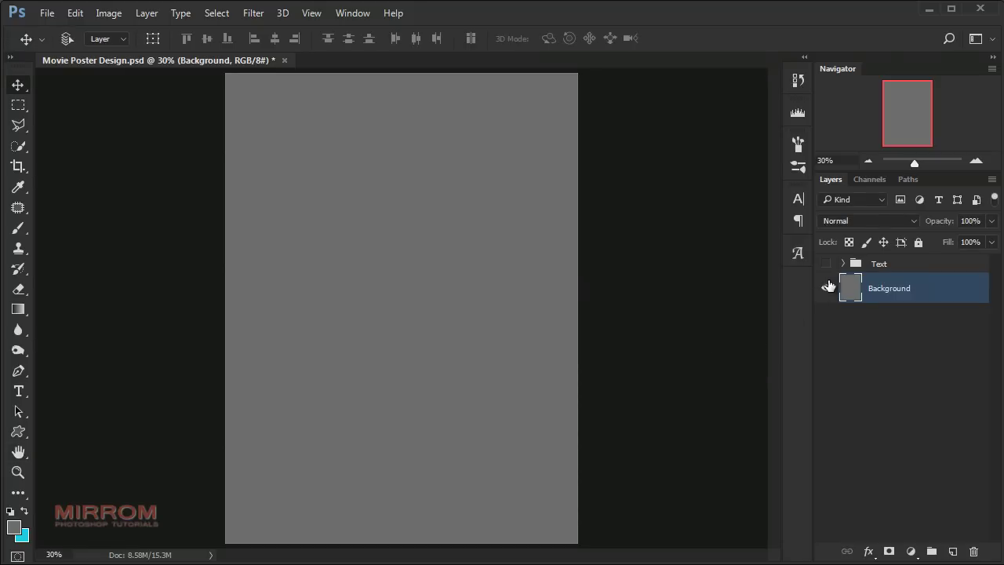
- Show the Text group and inspect the MRS CLARA title's character and font settings
click(826, 264)
click(843, 264)
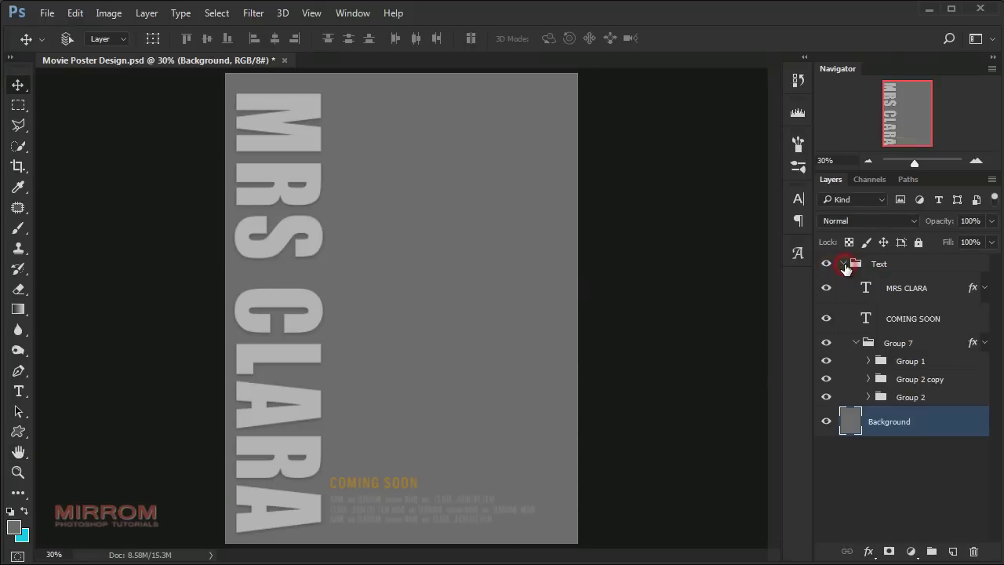
click(865, 288)
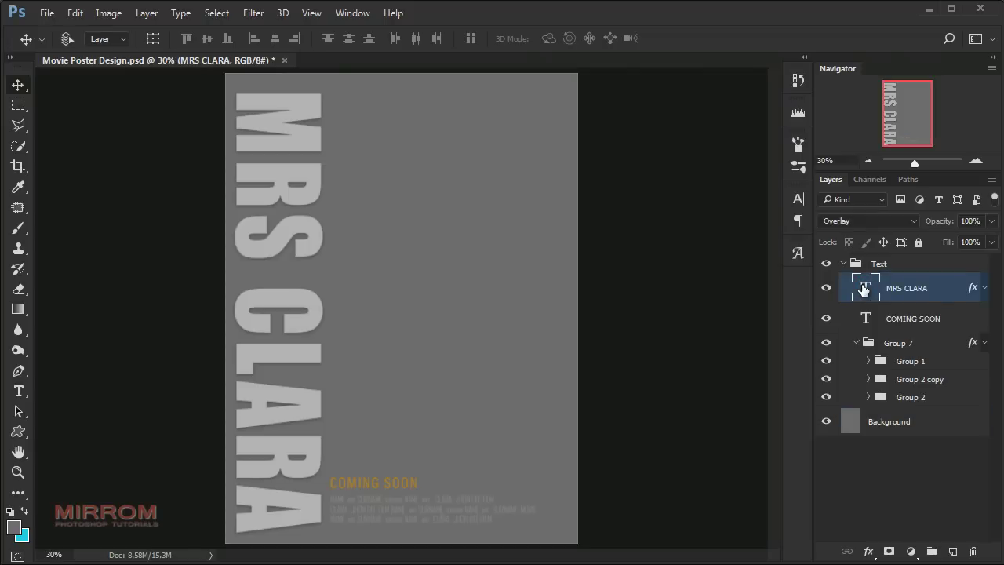
key(t)
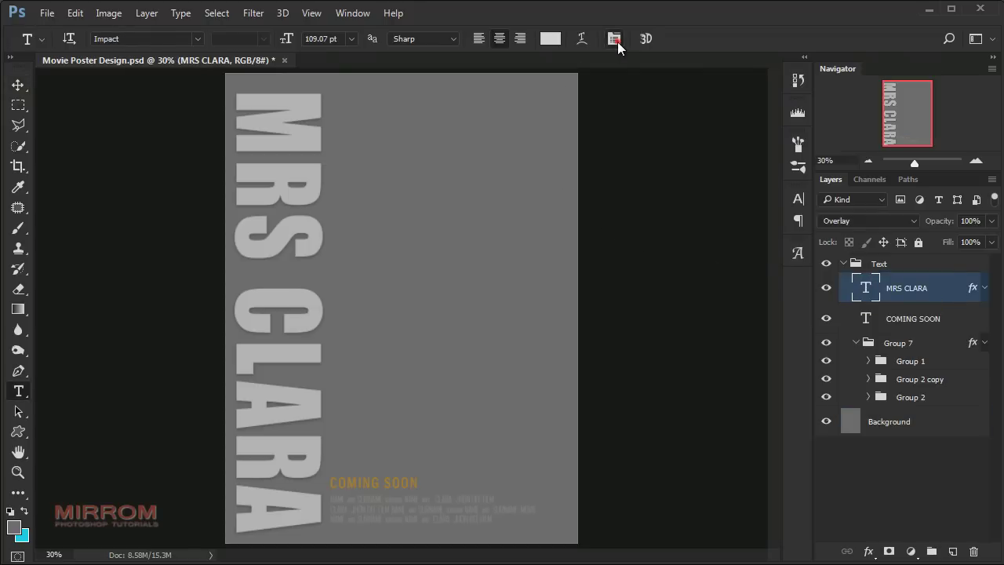
click(615, 39)
click(713, 187)
click(661, 208)
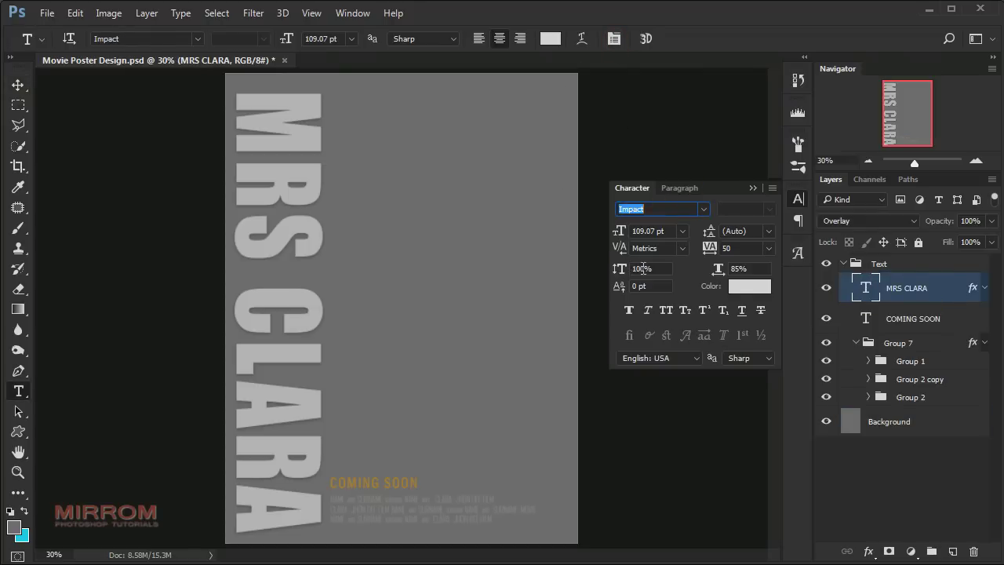
- Keep the title's Overlay blending and layer styles unchanged, then hide the Text group
click(878, 222)
click(855, 376)
click(870, 551)
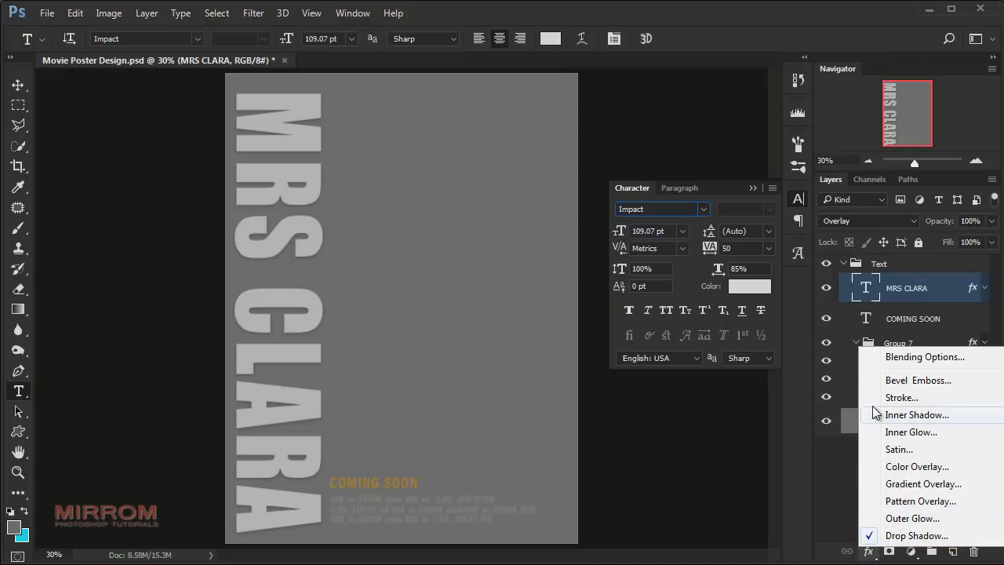
click(902, 311)
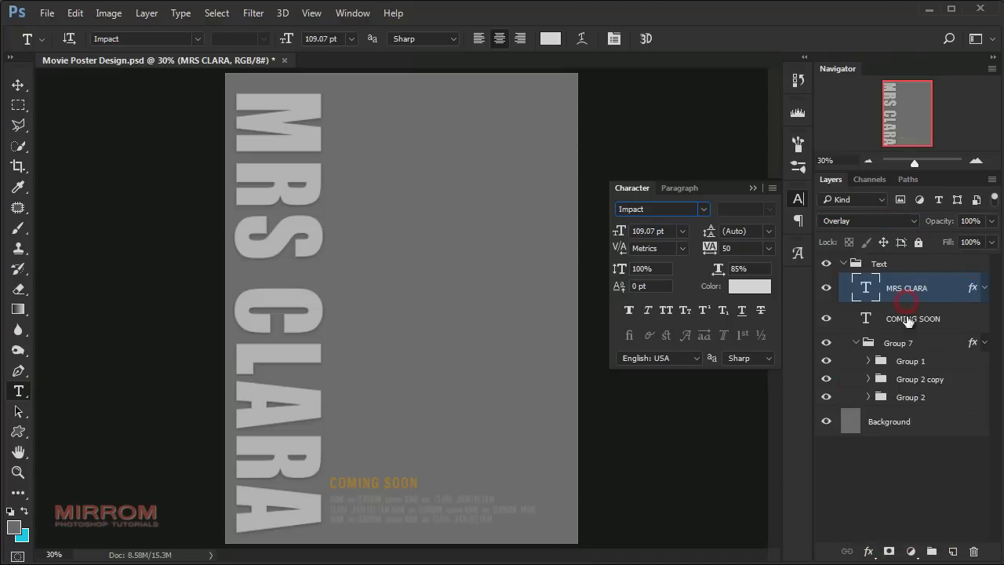
click(751, 187)
click(843, 264)
click(831, 265)
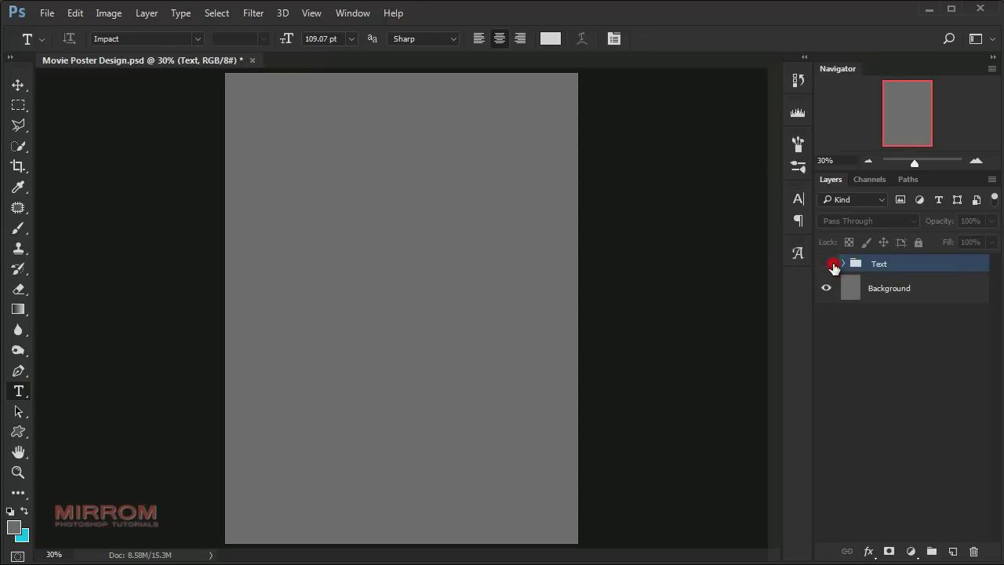
- Embed paper_texture above the Background layer, rotated 90° to portrait and enlarged to about 81%
key(v)
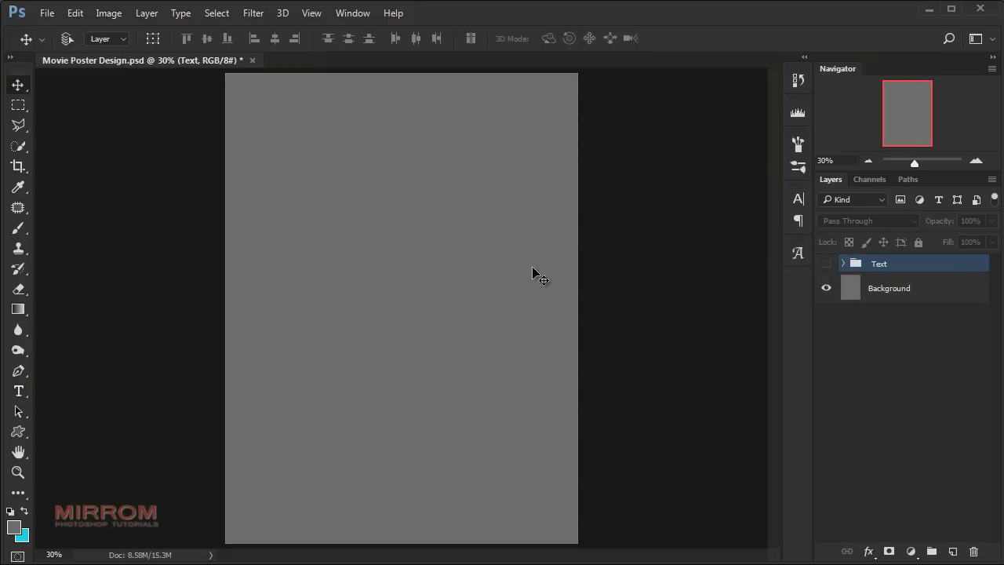
click(924, 294)
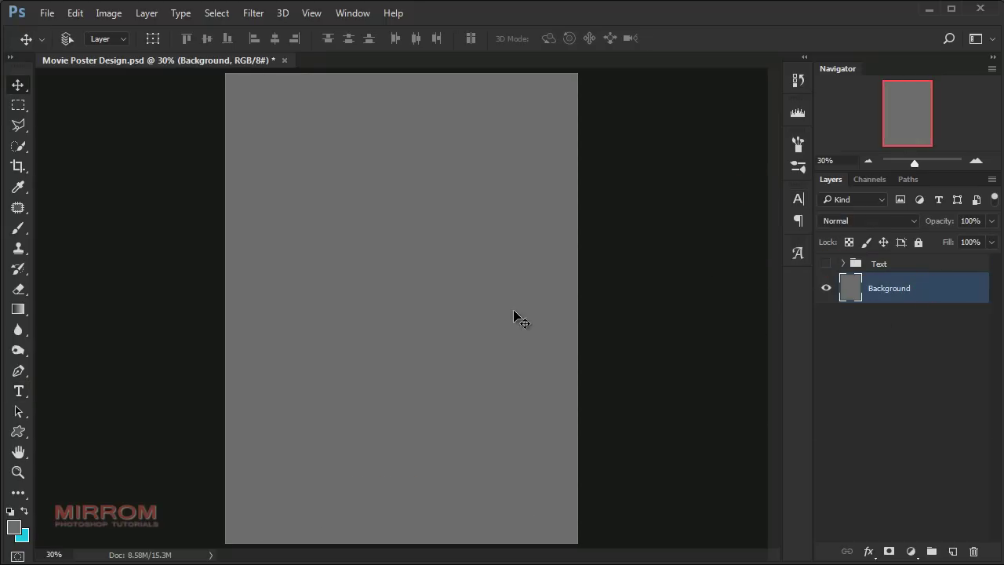
click(47, 13)
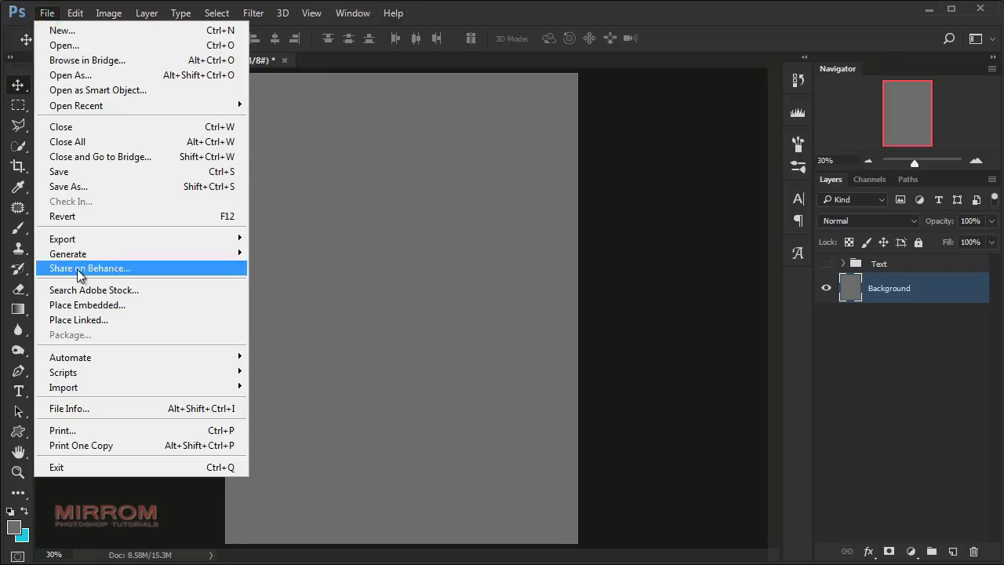
click(158, 305)
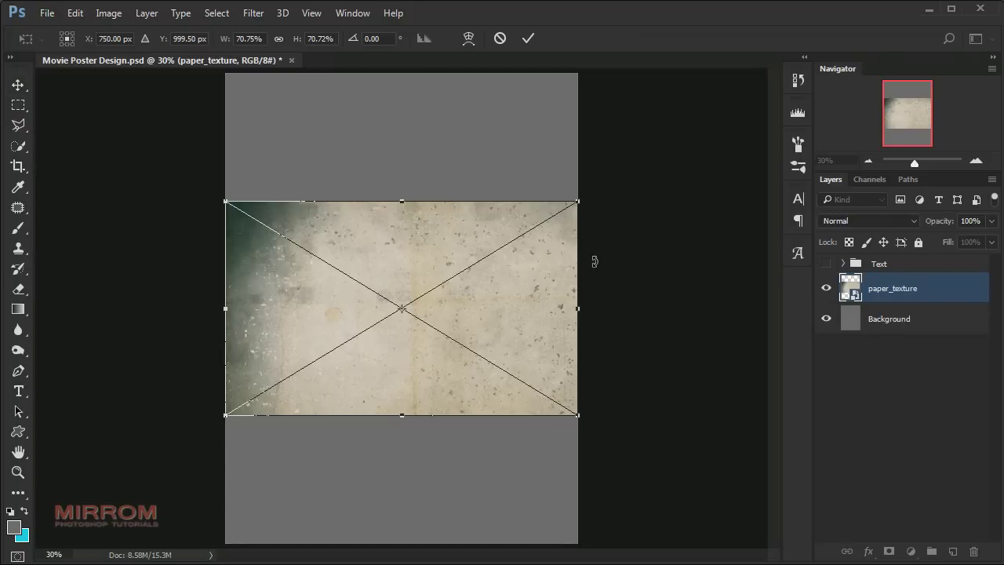
drag(598, 260, 385, 102)
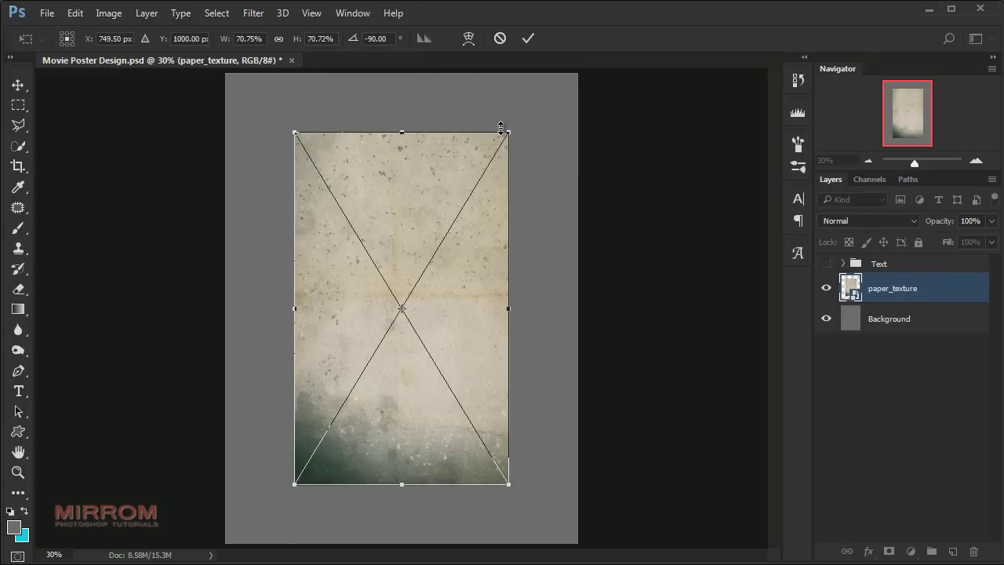
drag(502, 131, 578, 99)
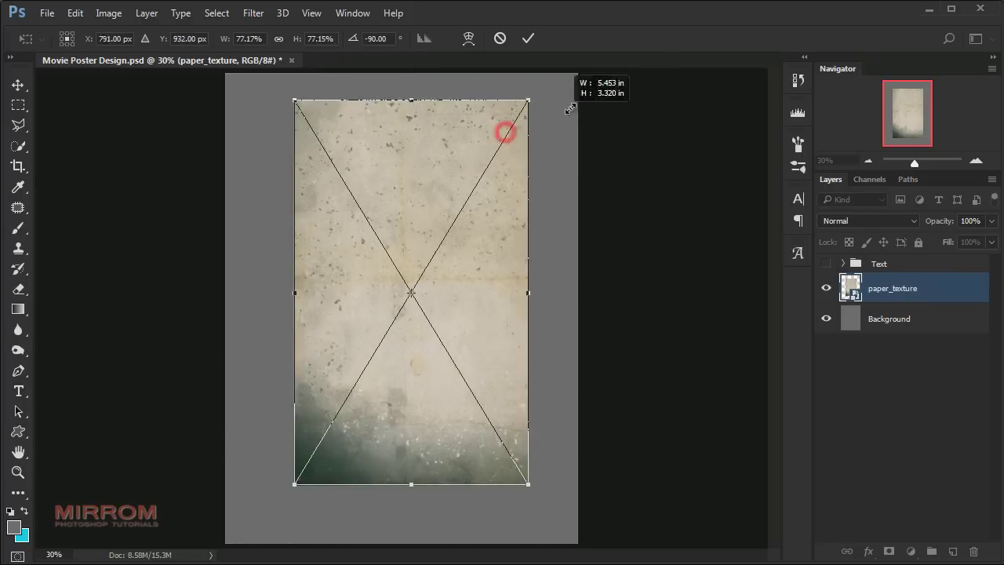
- Stretch the paper texture until it covers the whole canvas
click(867, 161)
click(868, 160)
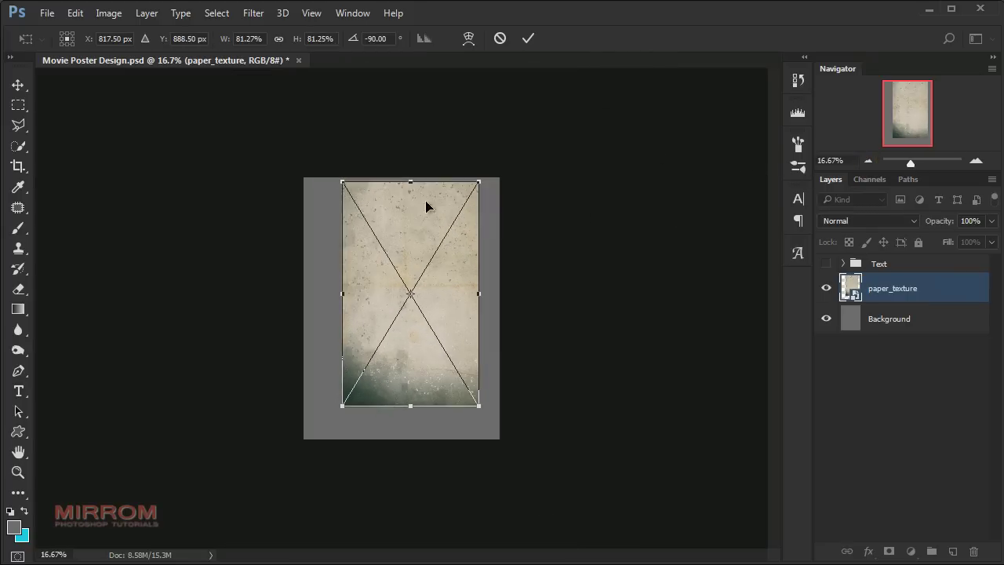
drag(341, 181, 298, 187)
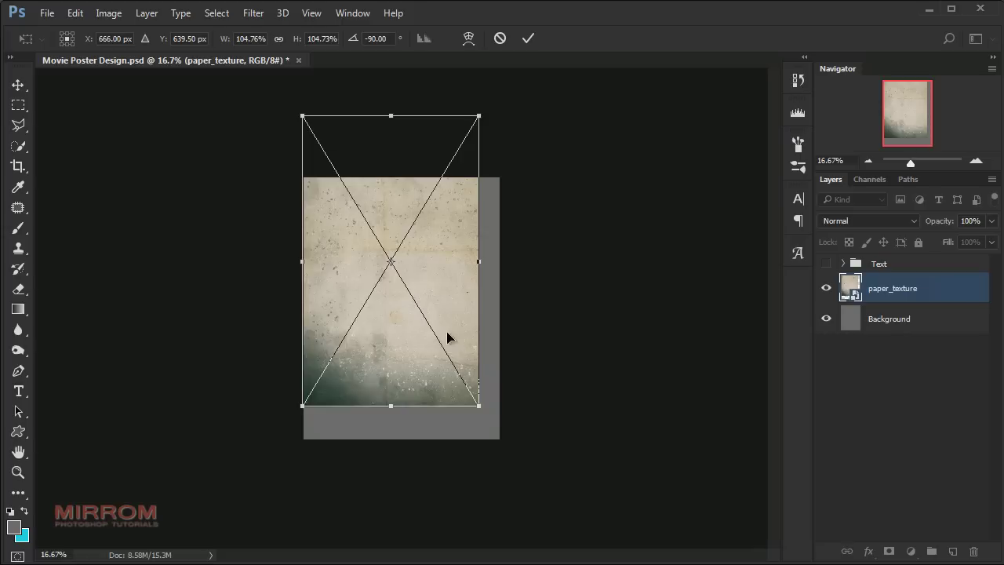
drag(478, 406, 489, 415)
drag(452, 305, 451, 321)
drag(493, 280, 507, 277)
- Flip the texture horizontally, nudge its top edge down, and commit the transform
right_click(418, 220)
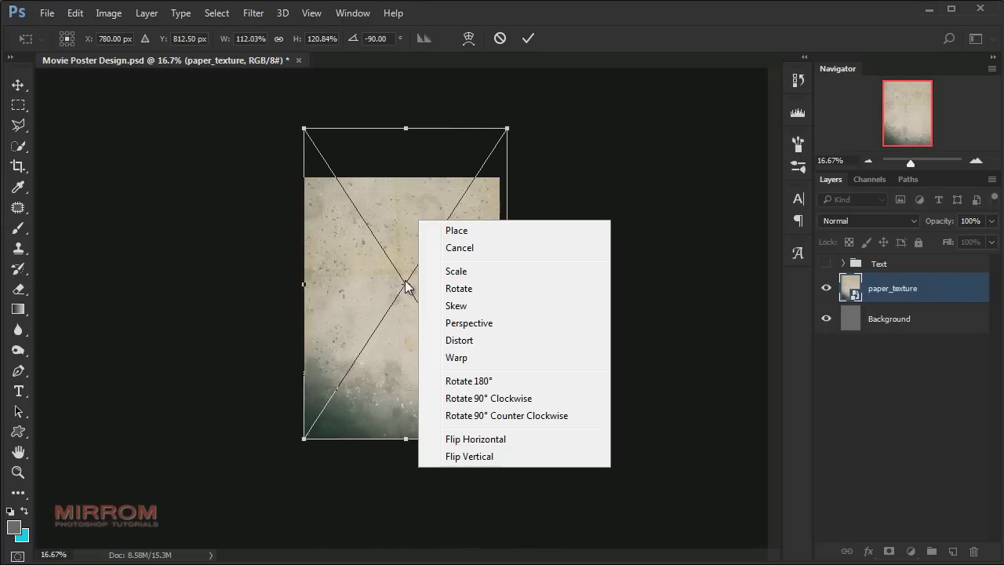
click(444, 438)
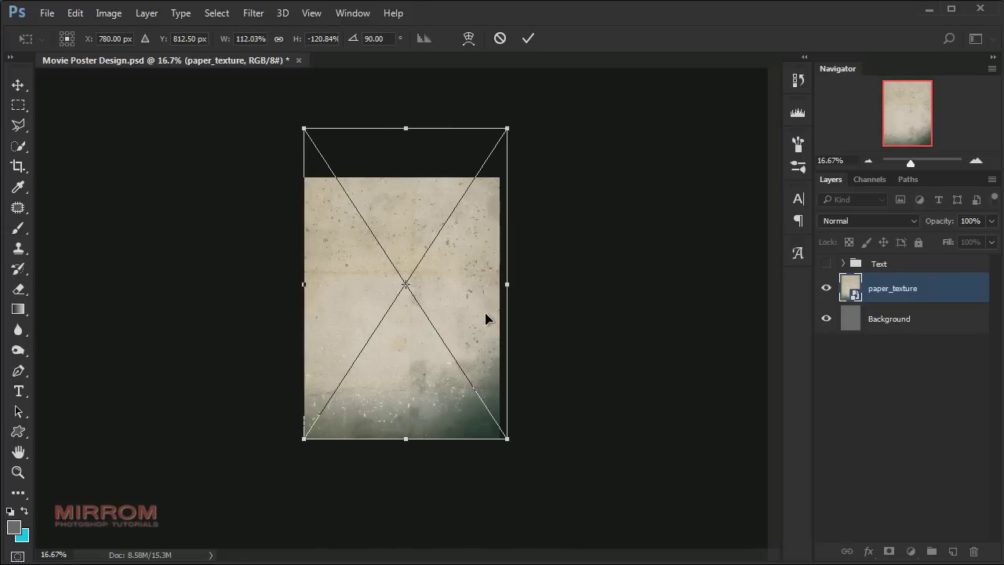
drag(405, 127, 407, 136)
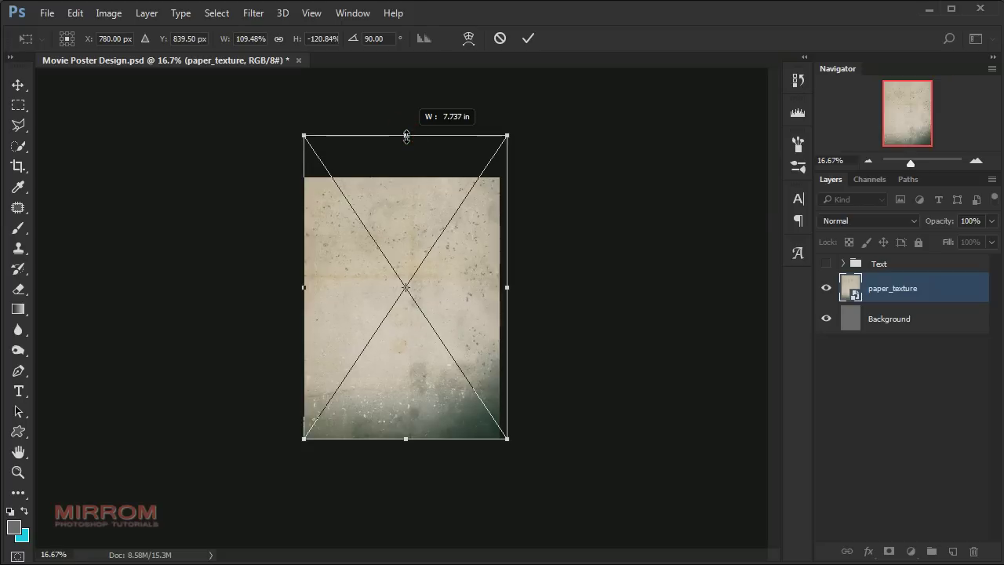
key(Return)
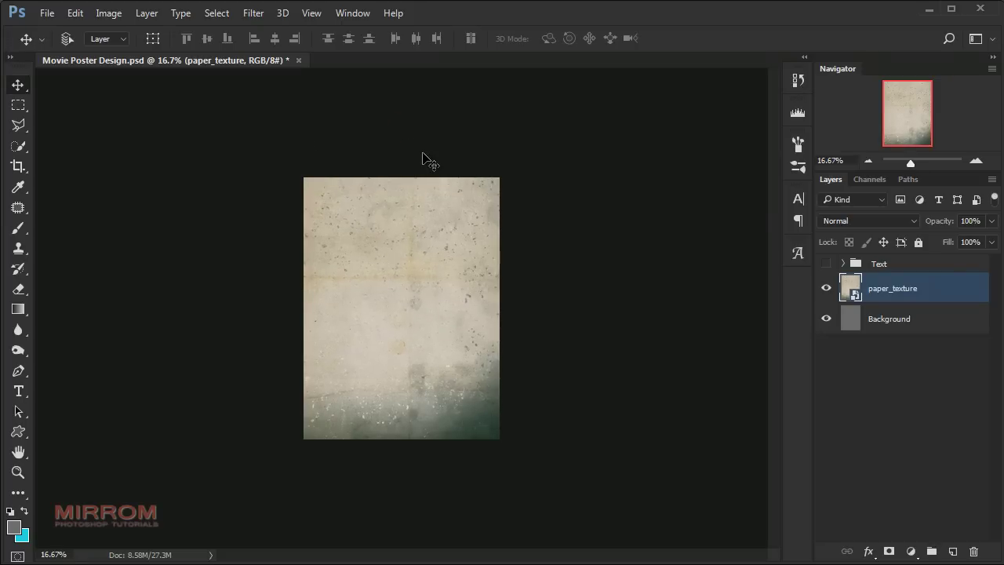
key(ctrl+0)
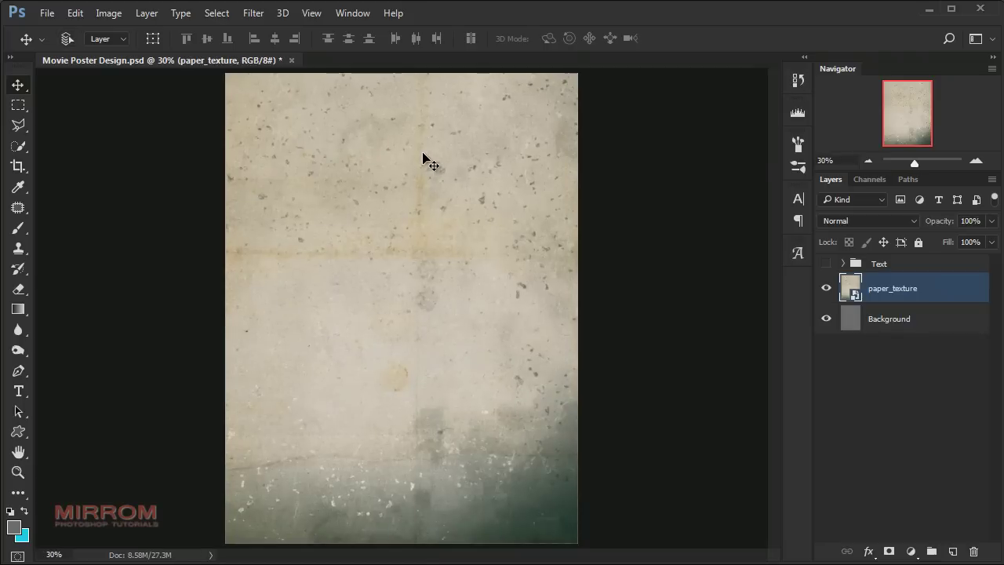
- Add a Vibrance adjustment layer with lowered vibrance to desaturate the texture
click(911, 551)
click(925, 344)
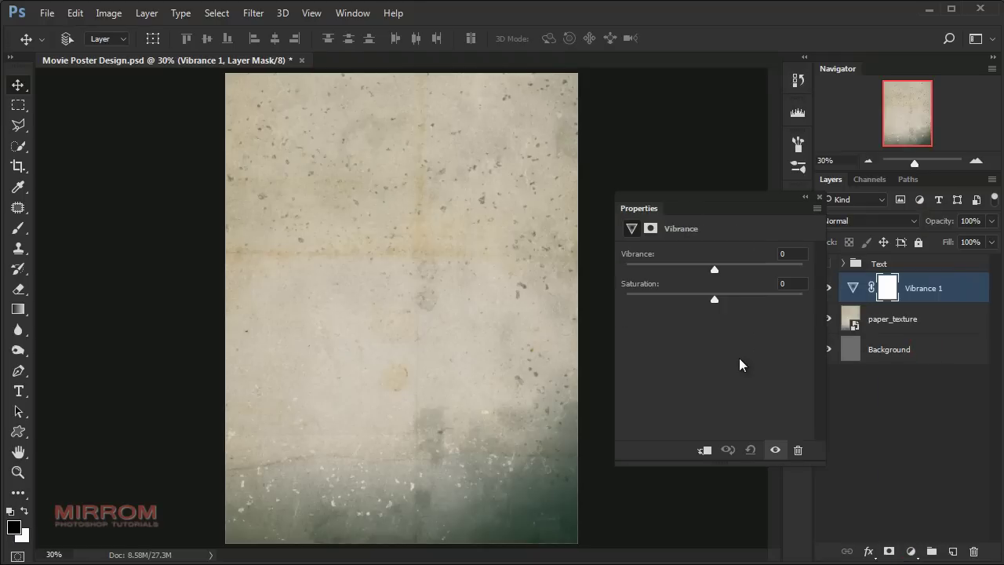
drag(714, 269, 662, 270)
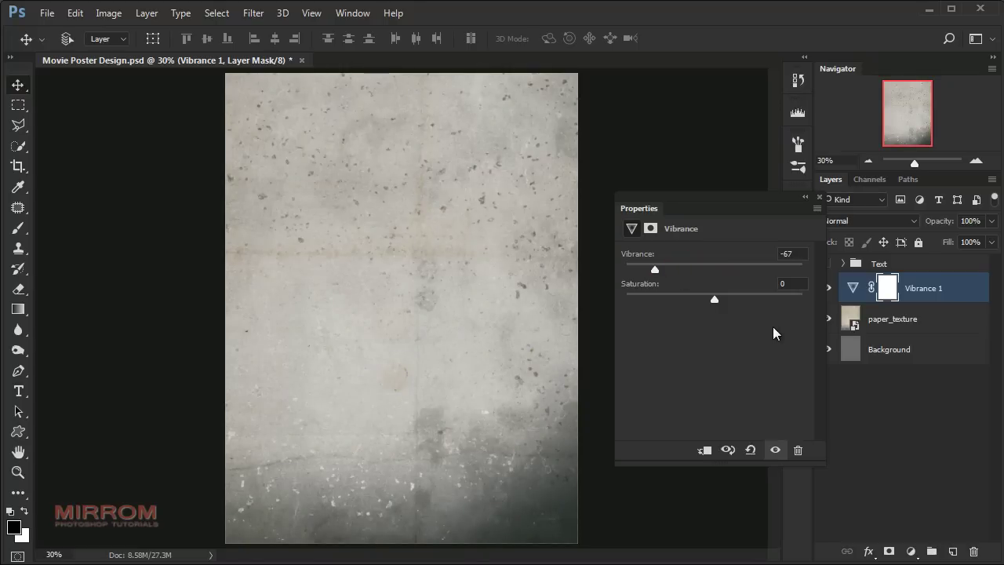
click(818, 197)
click(828, 289)
click(828, 290)
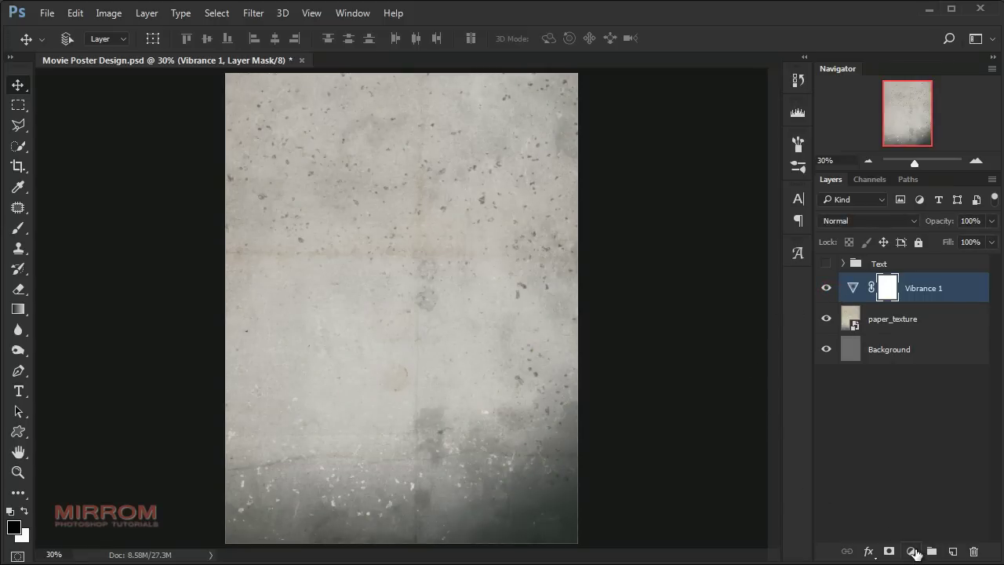
- Add a solid Color Fill layer in dark grey #383838
click(912, 552)
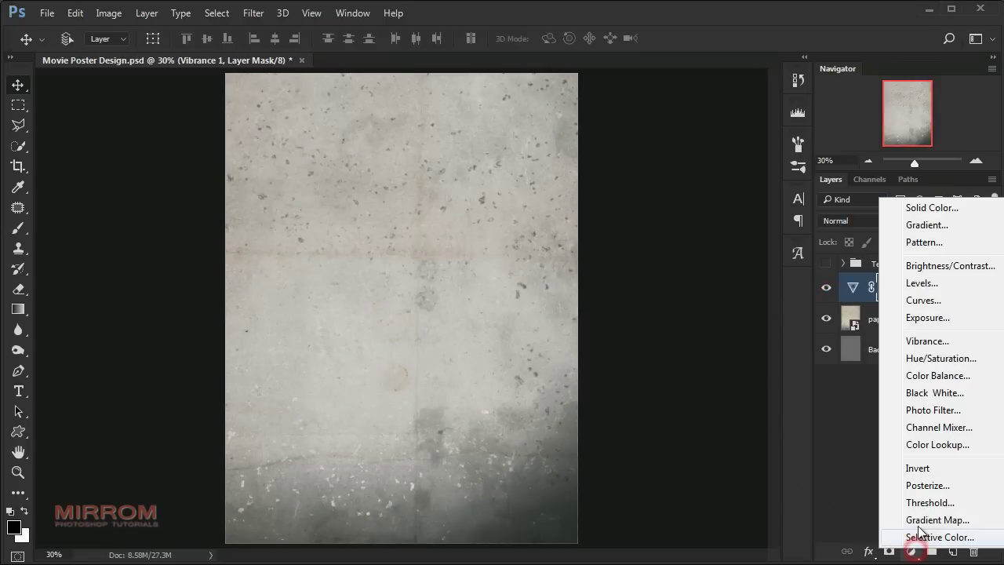
click(957, 209)
drag(834, 161, 723, 164)
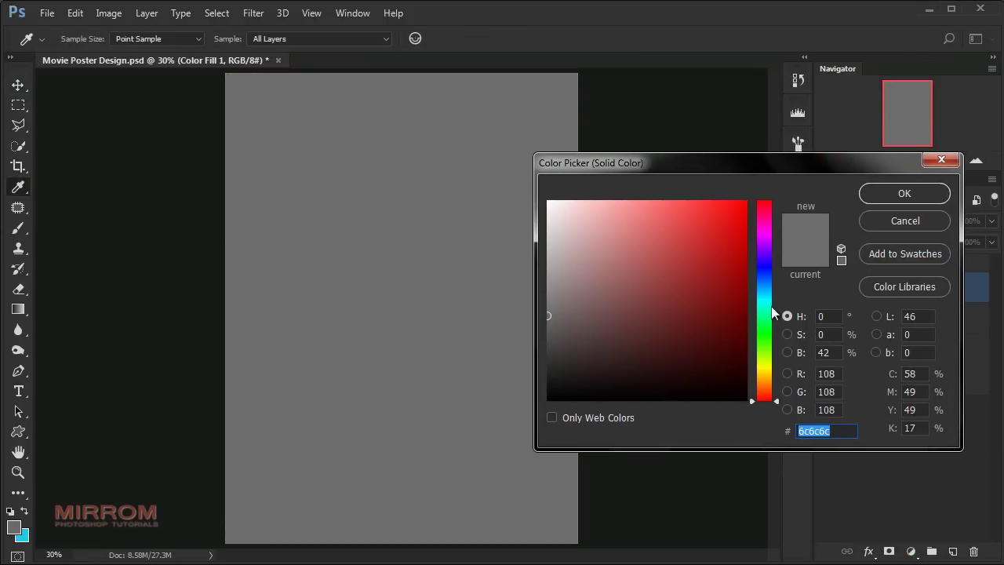
text(3838)
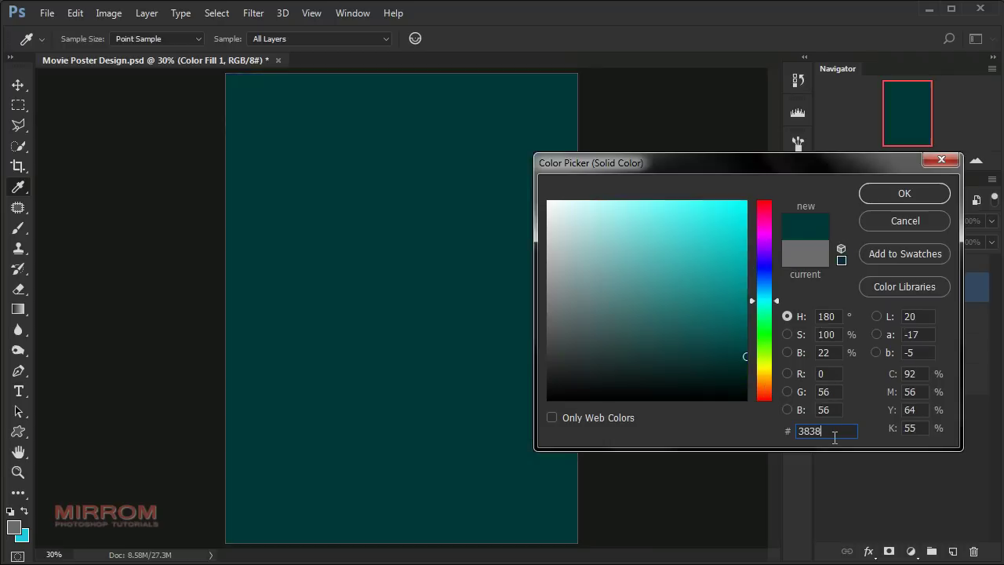
text(38)
double_click(842, 427)
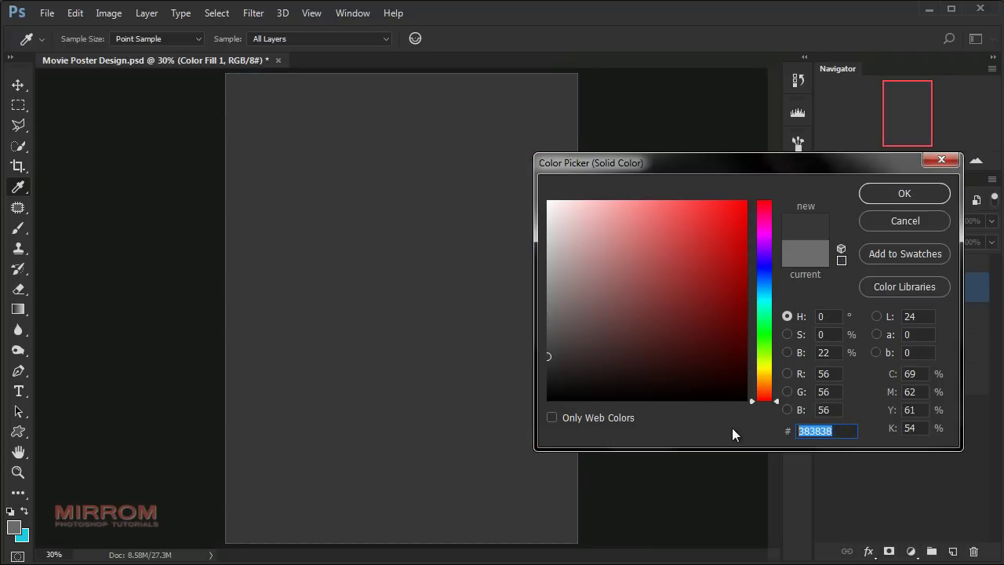
click(886, 196)
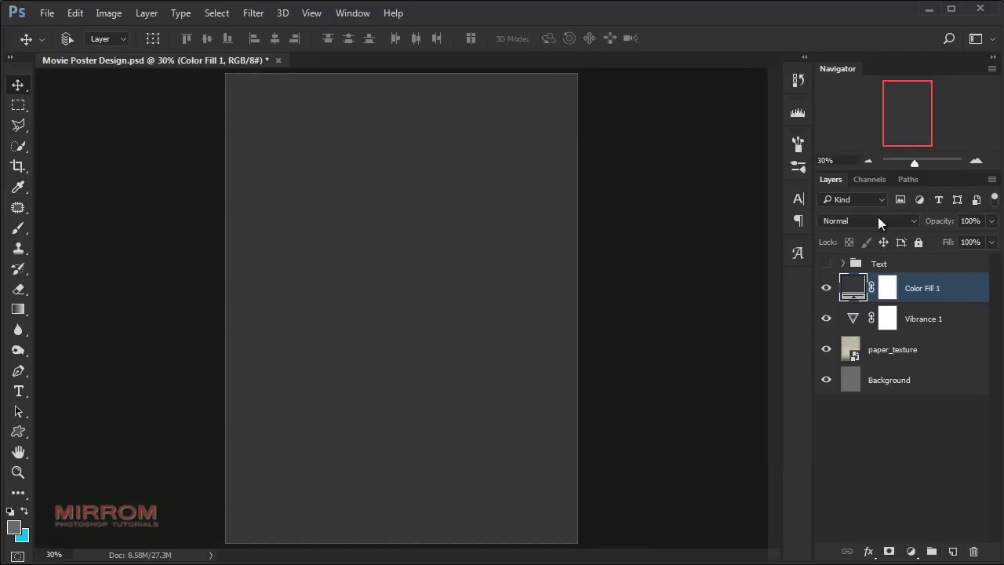
- Set the Color Fill 1 layer's blend mode to Soft Light
click(892, 220)
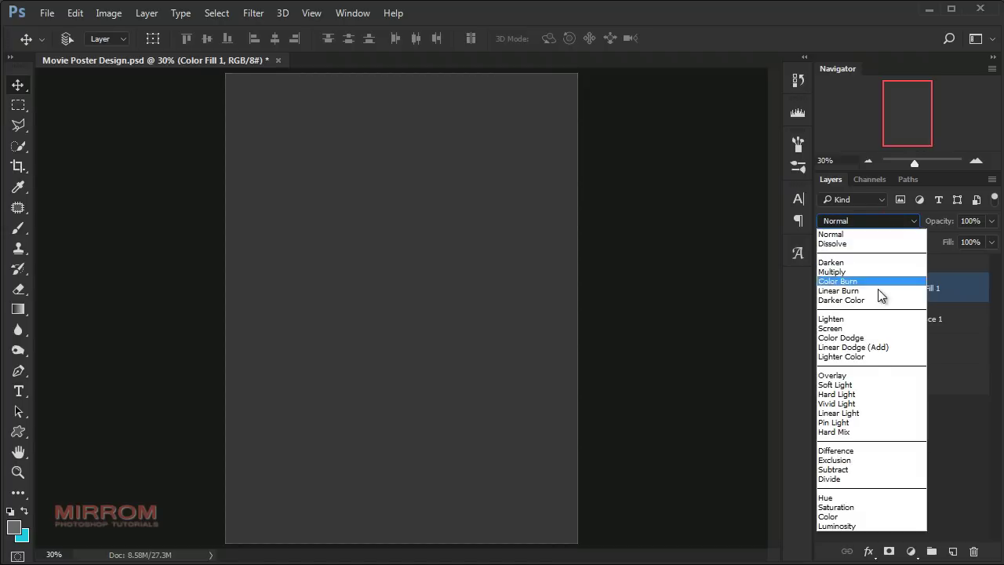
click(859, 384)
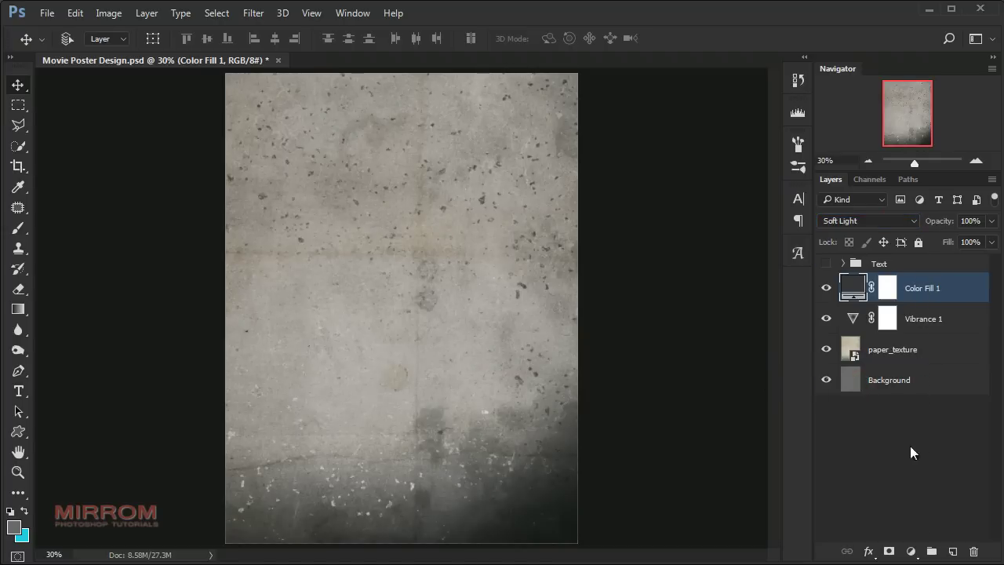
click(908, 549)
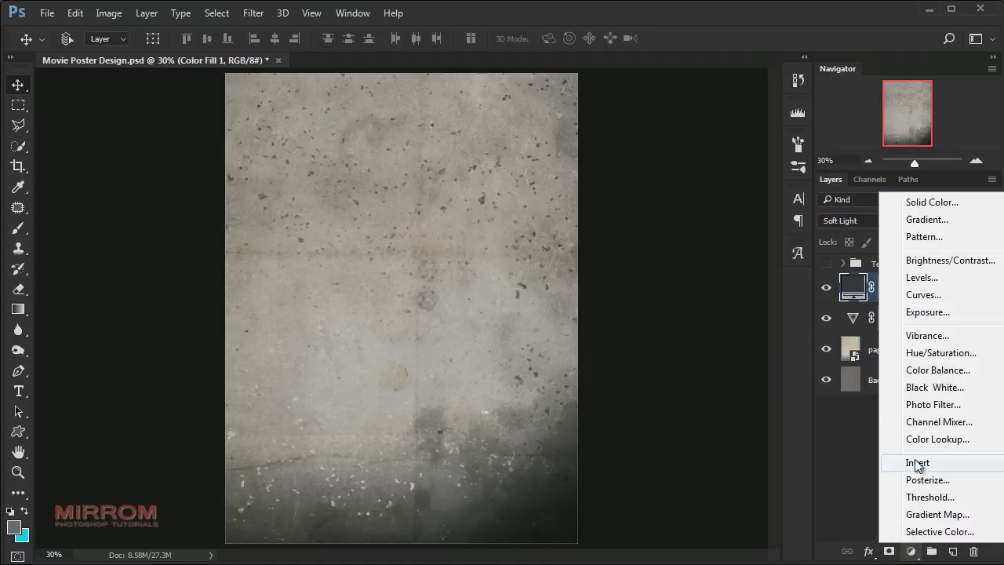
- Add a Brightness/Contrast layer with brightness -150 and contrast 62
click(912, 260)
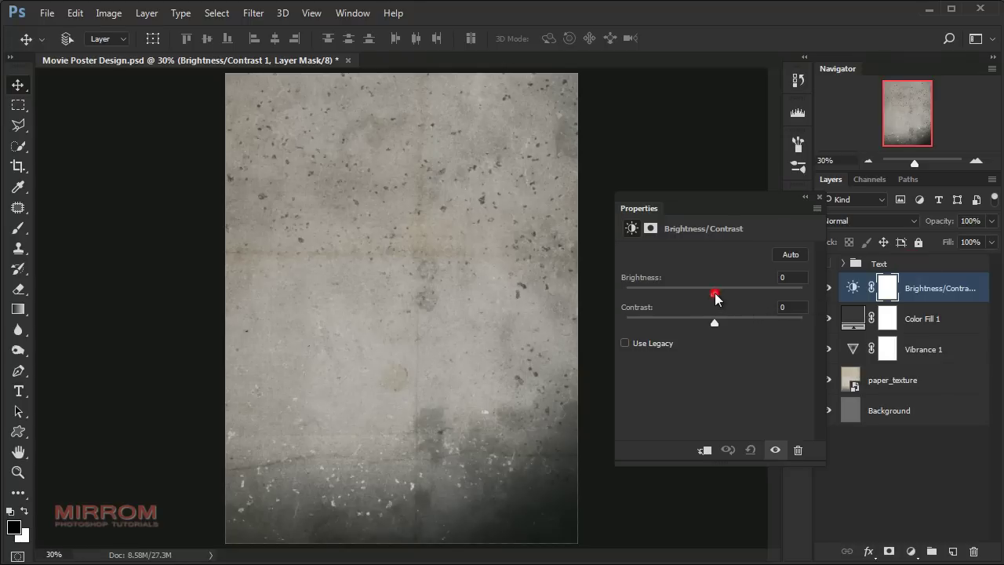
drag(713, 293, 601, 291)
drag(715, 323, 769, 323)
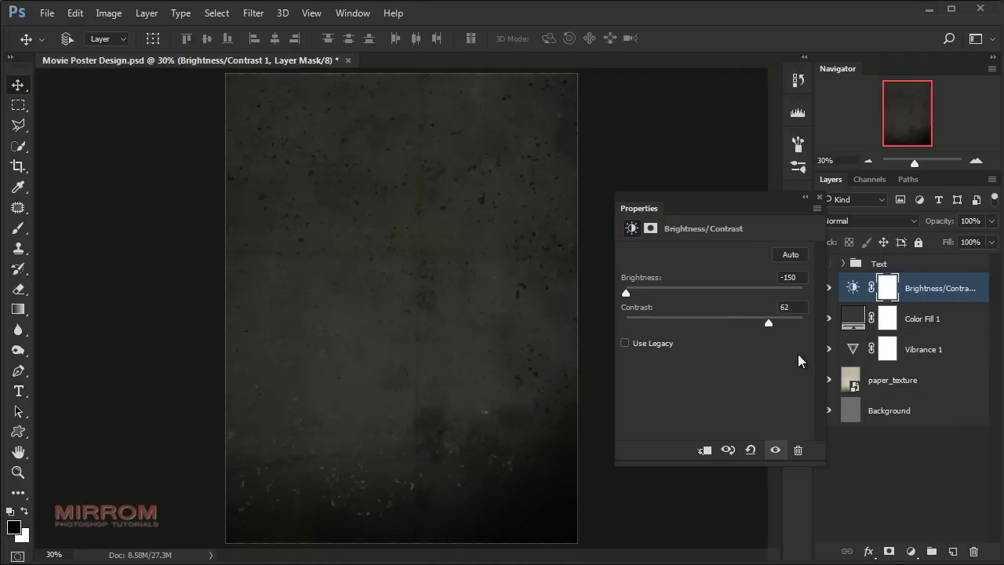
click(820, 198)
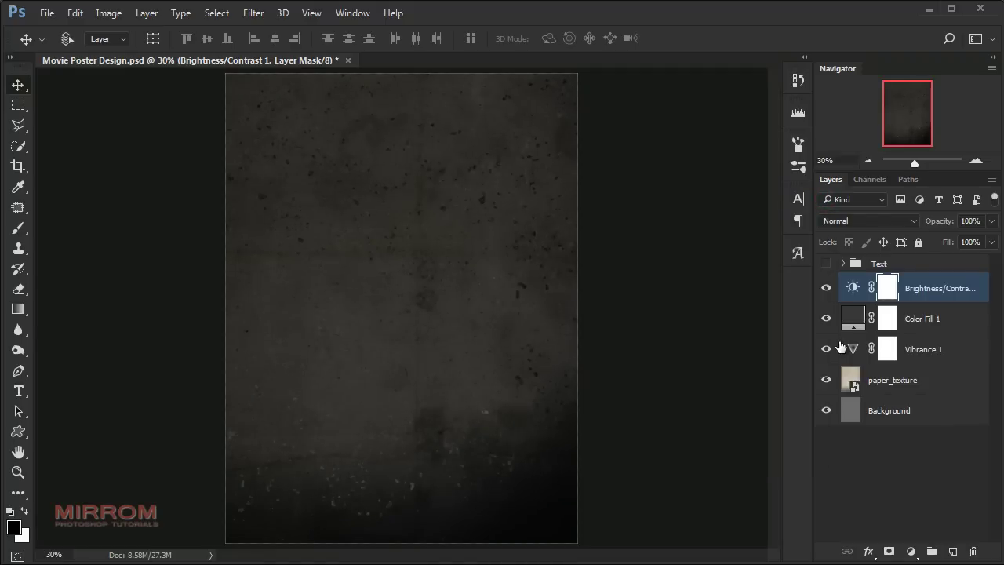
- Add a Photo Filter adjustment layer above it
click(910, 552)
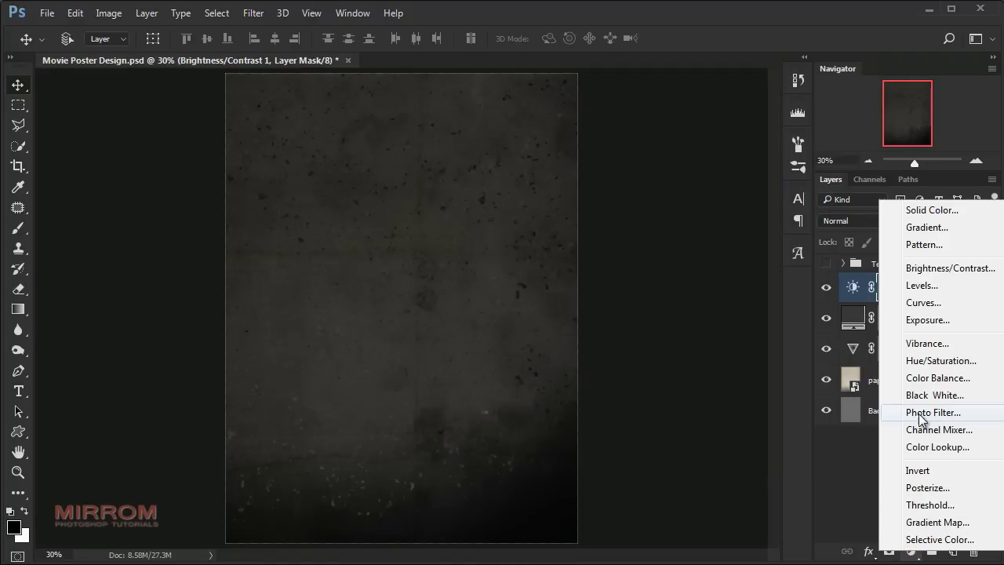
click(967, 414)
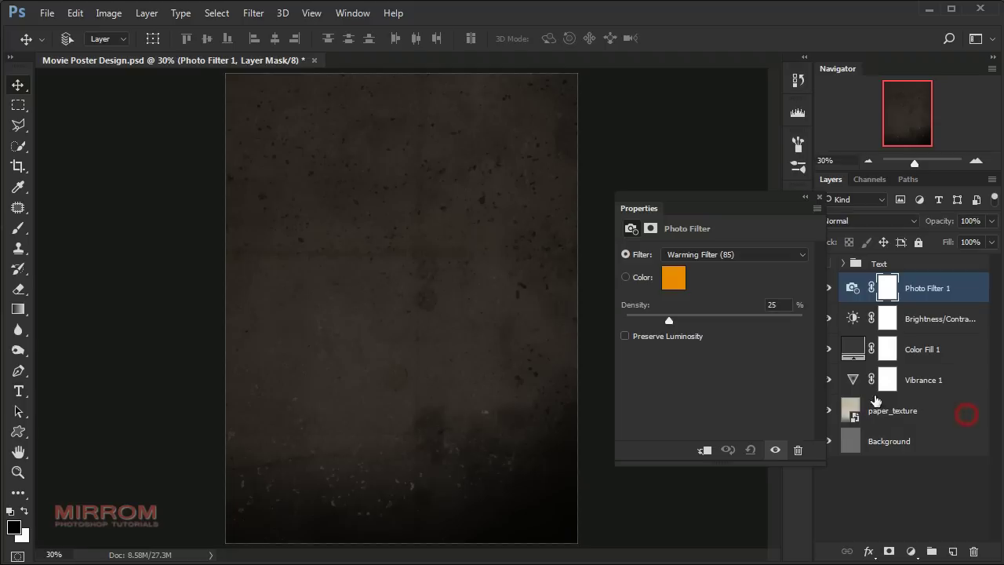
click(800, 254)
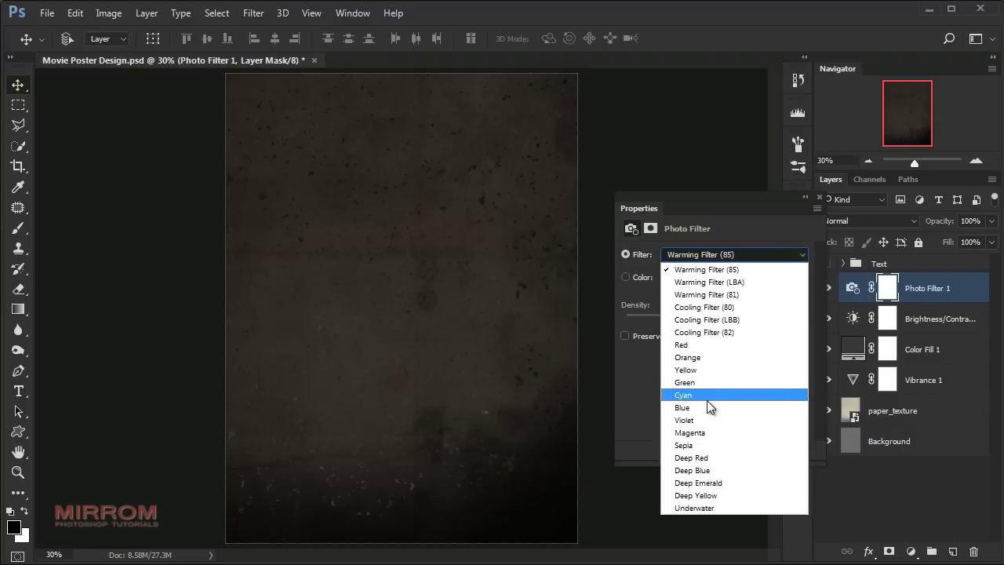
- Set the photo filter to Cyan at 100% density
click(707, 397)
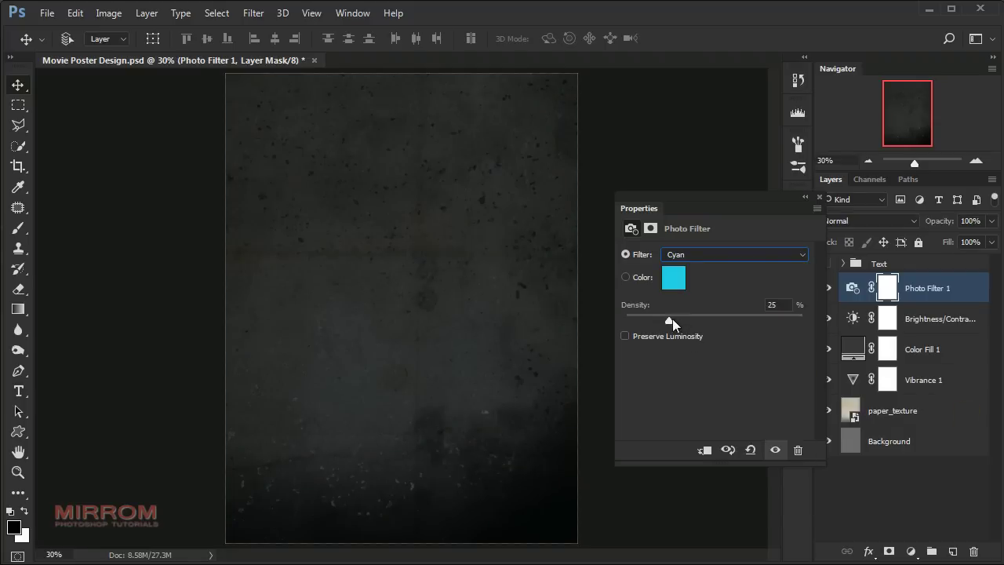
drag(729, 319, 811, 319)
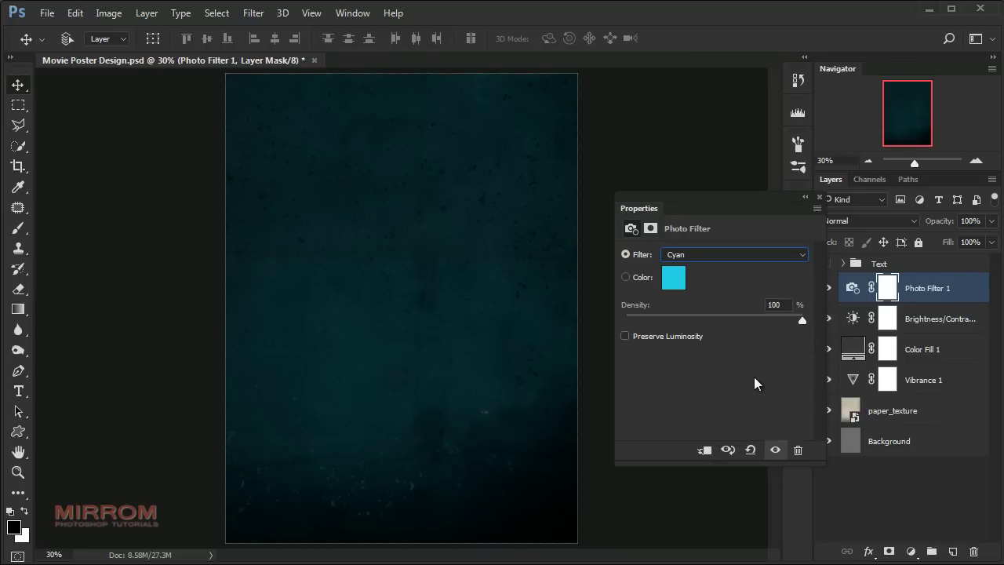
click(820, 197)
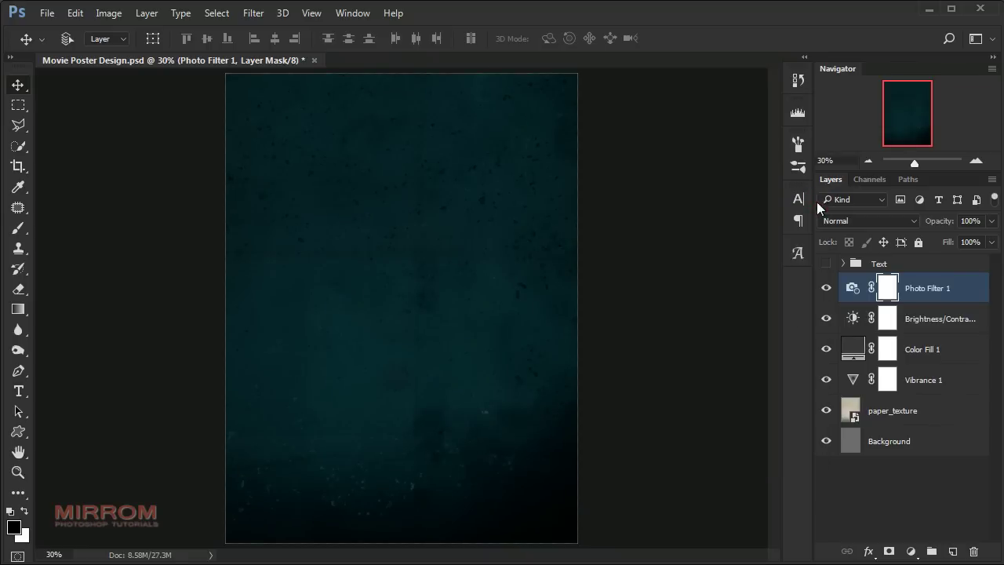
- Open model-2350531_1920.jpg and unlock its Background layer as Layer 0
click(47, 12)
click(55, 40)
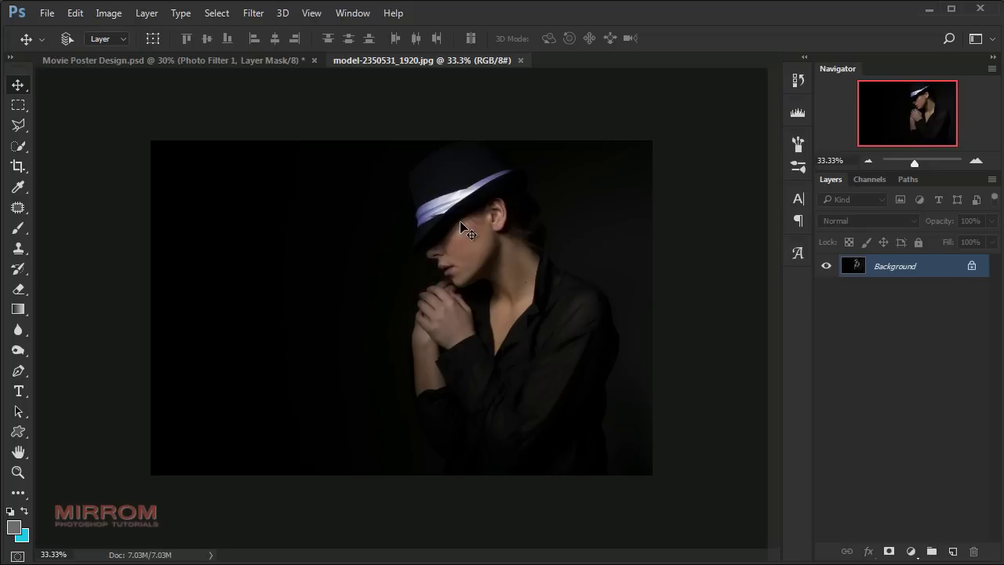
click(971, 267)
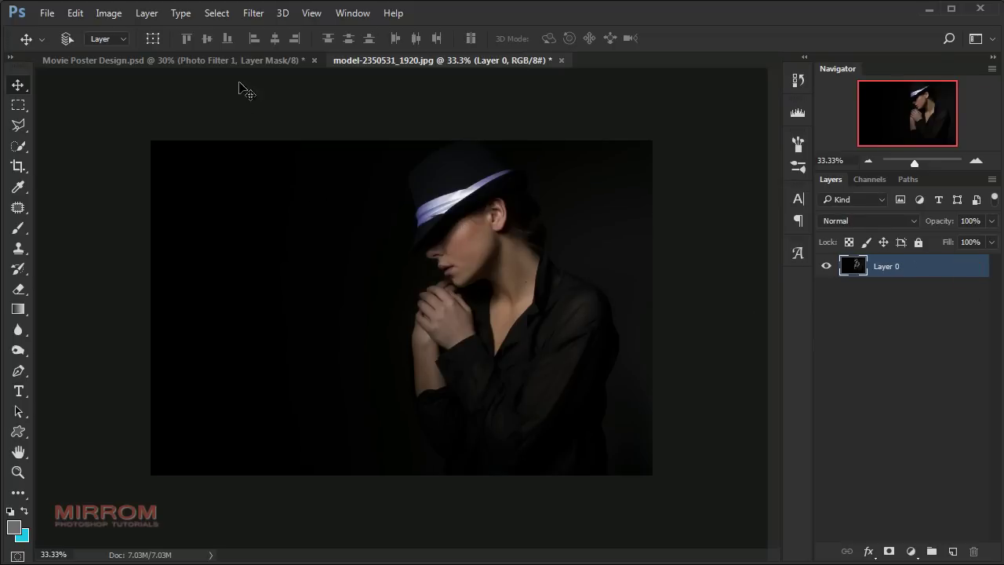
click(253, 12)
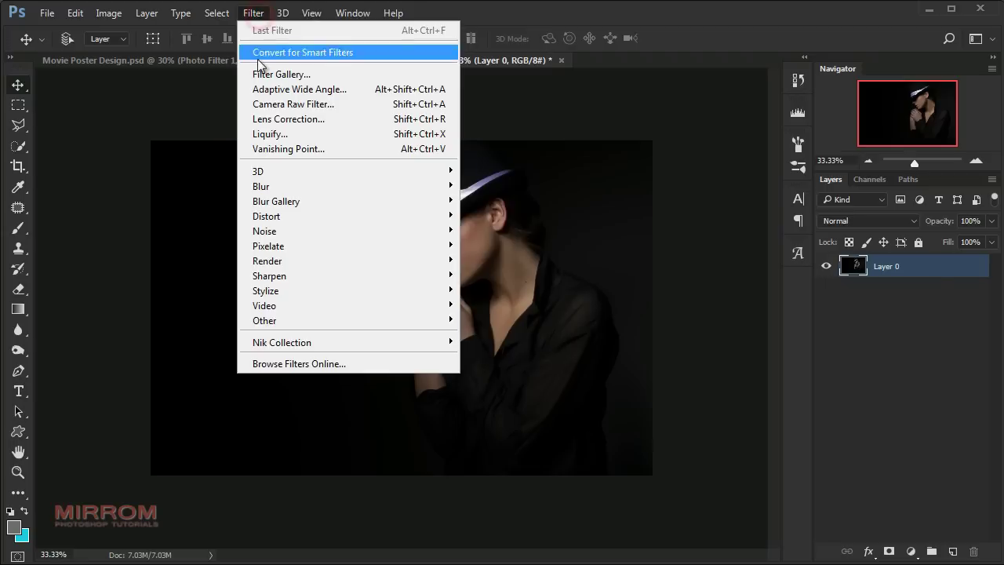
- Camera Raw on Layer 0: exposure +0.50, highlights -43, shadows +92, whites +18, clarity +13
click(341, 105)
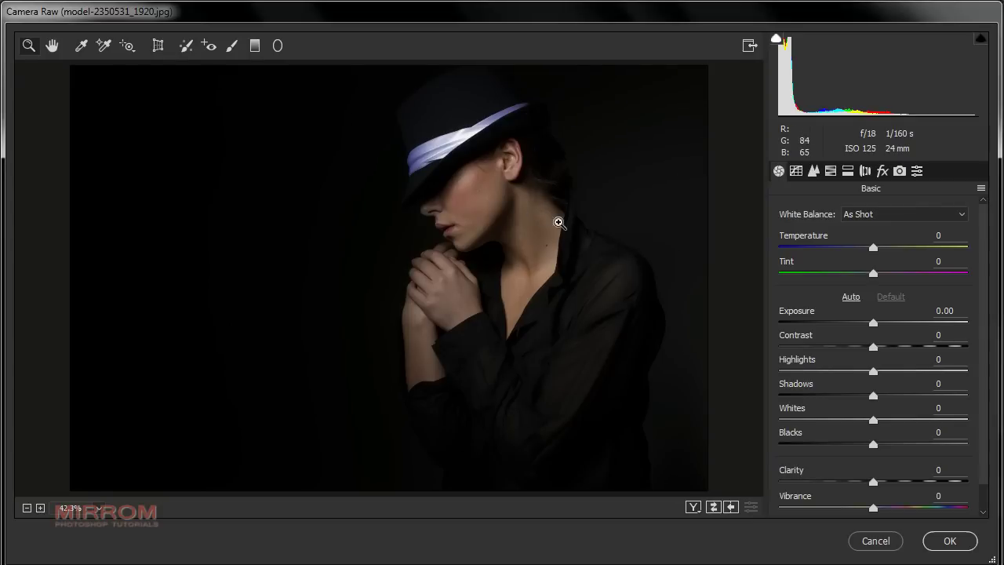
drag(873, 323, 883, 323)
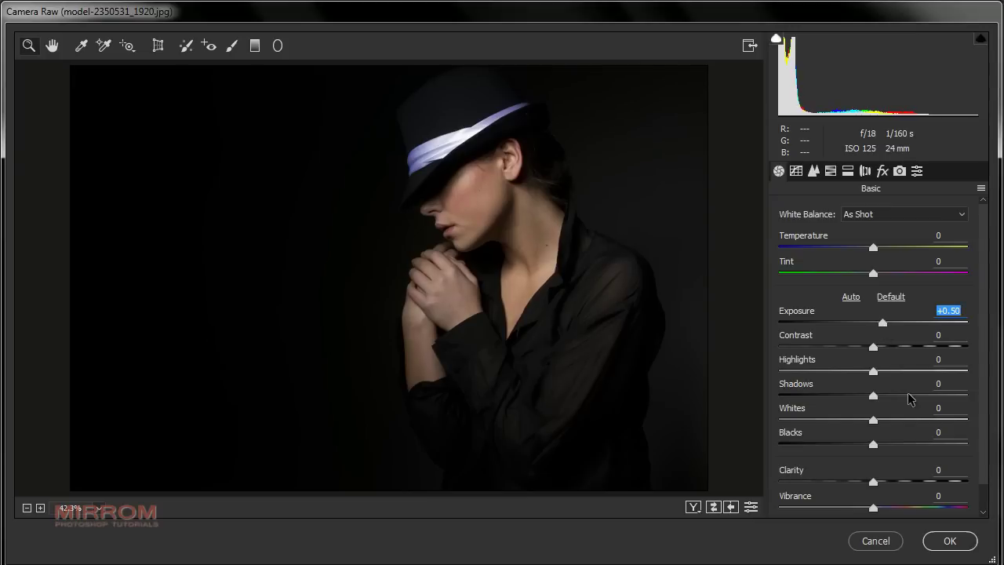
mouse_move(873, 370)
mouse_down()
mouse_move(825, 371)
mouse_move(972, 395)
mouse_move(961, 398)
mouse_up()
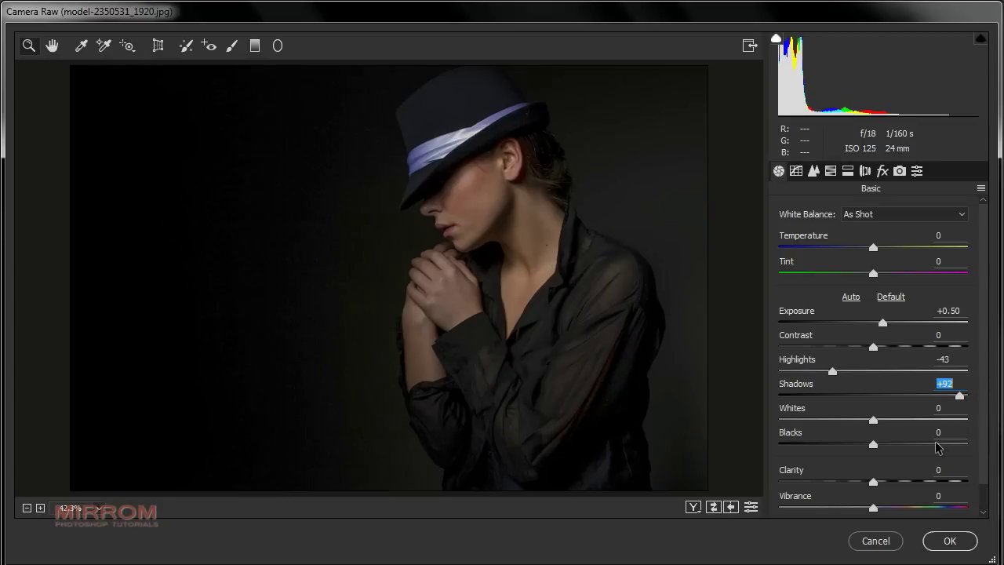
drag(875, 423, 897, 424)
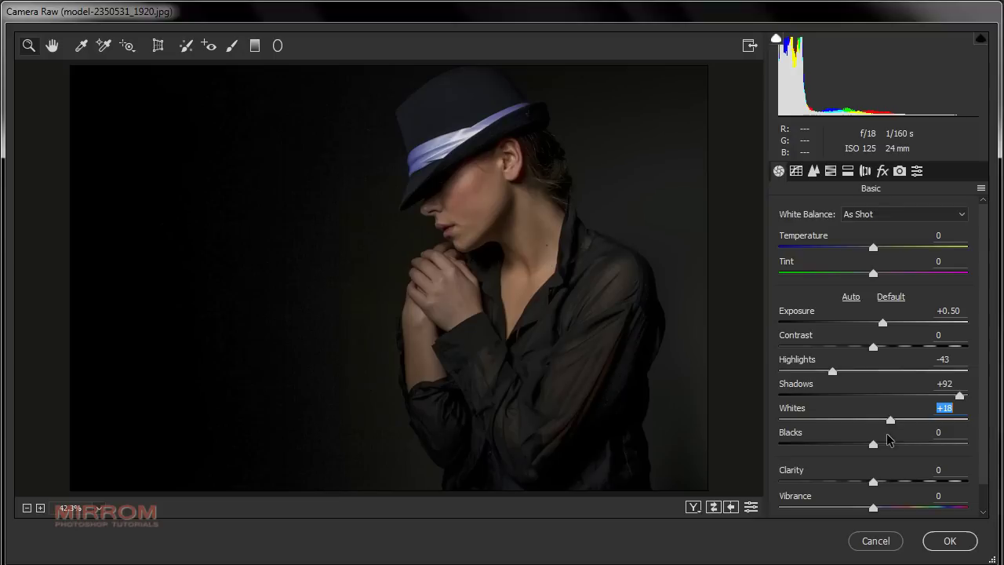
click(881, 480)
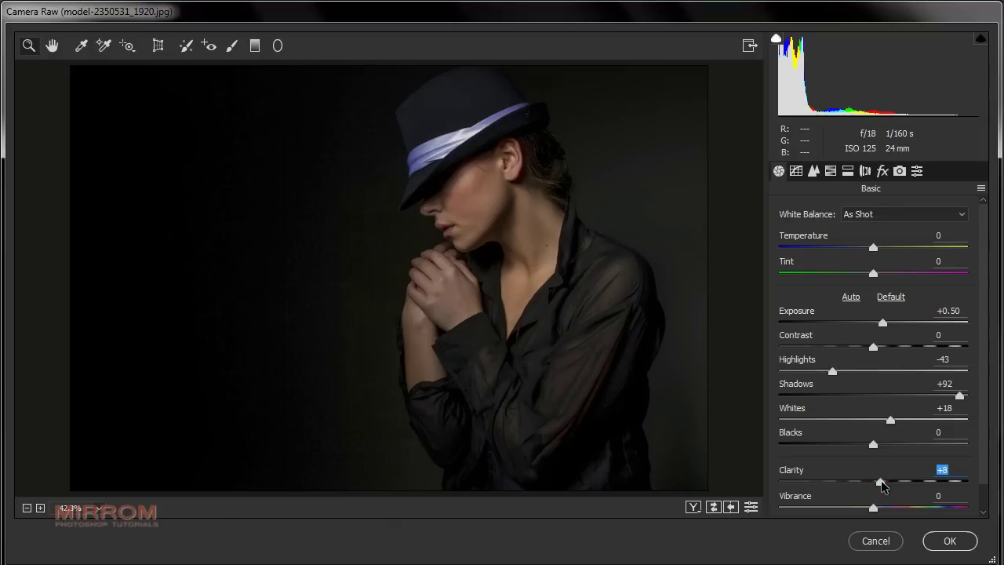
drag(879, 481, 889, 484)
scroll(913, 463, down, 1)
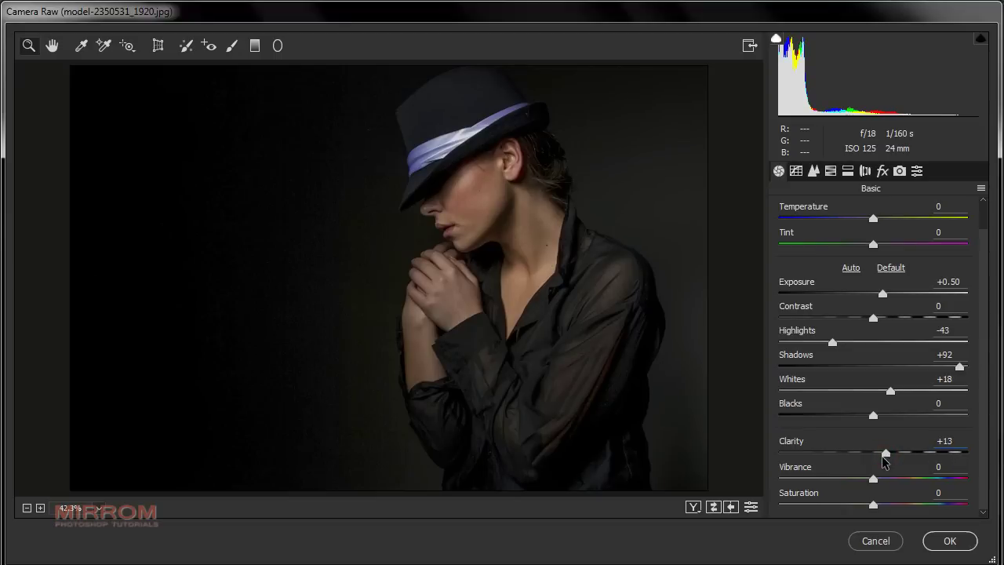
click(942, 543)
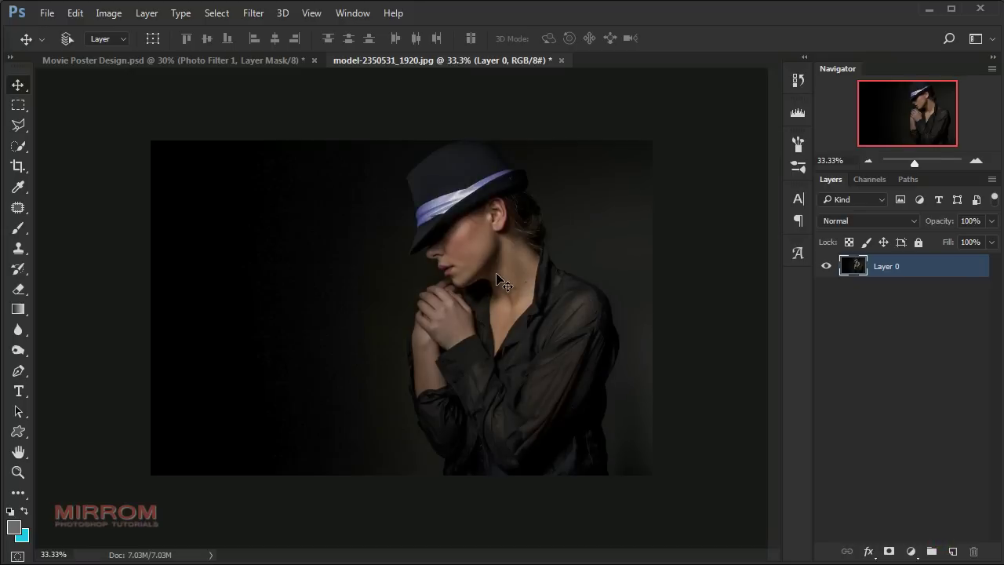
- Zoom the model photo to 50% and set up the Pen tool in Path mode
key(ctrl+plus)
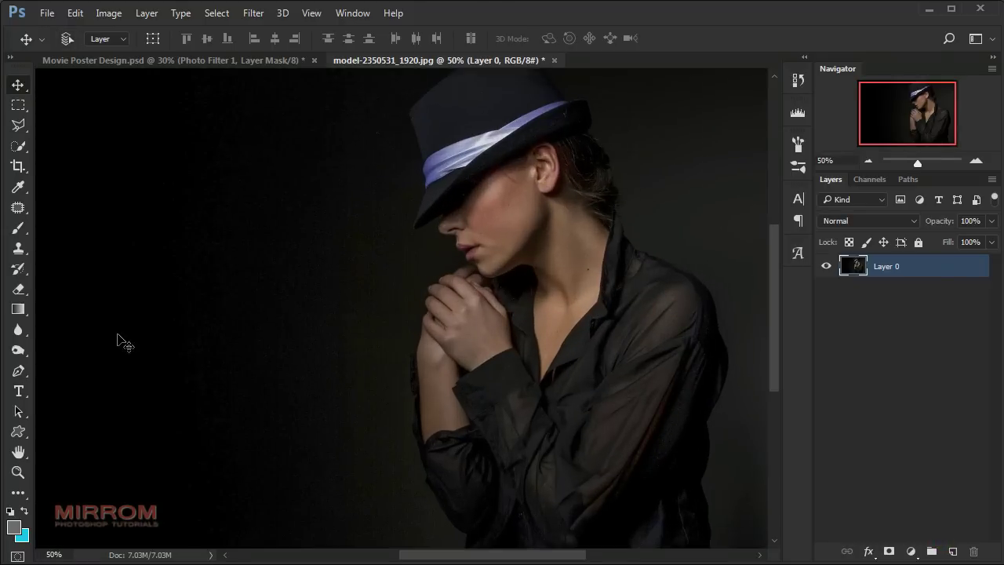
click(19, 371)
click(67, 372)
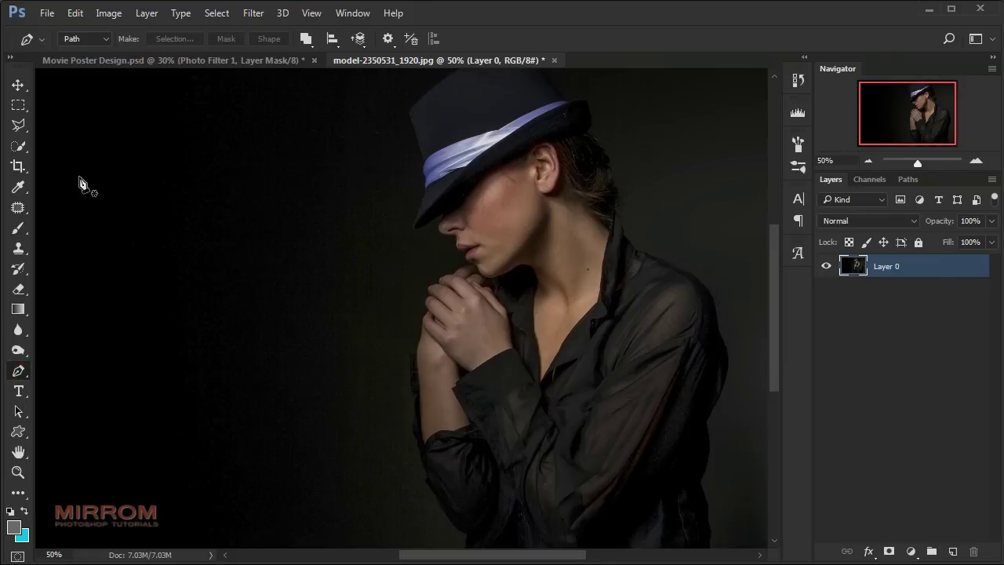
click(84, 39)
click(88, 50)
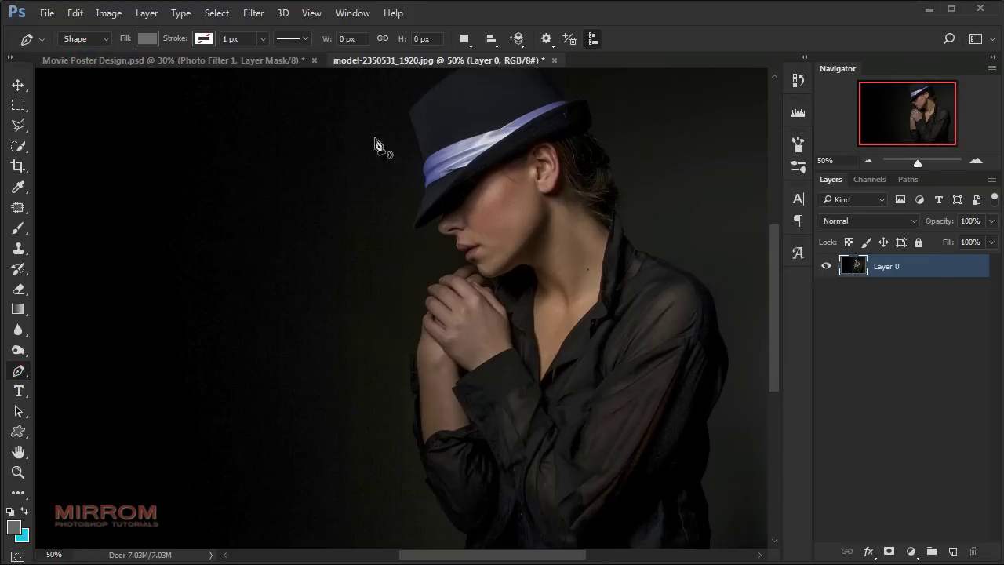
click(78, 38)
click(82, 66)
- Start the outline with Pen anchors around the hat's crown and brim, the hair and the collar
scroll(439, 188, up, 2)
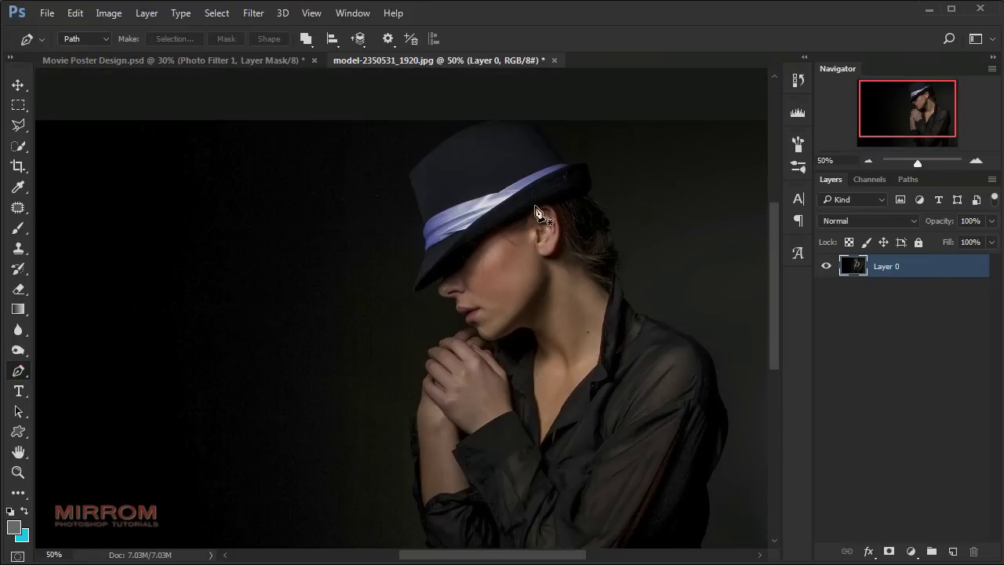
key(ctrl+plus)
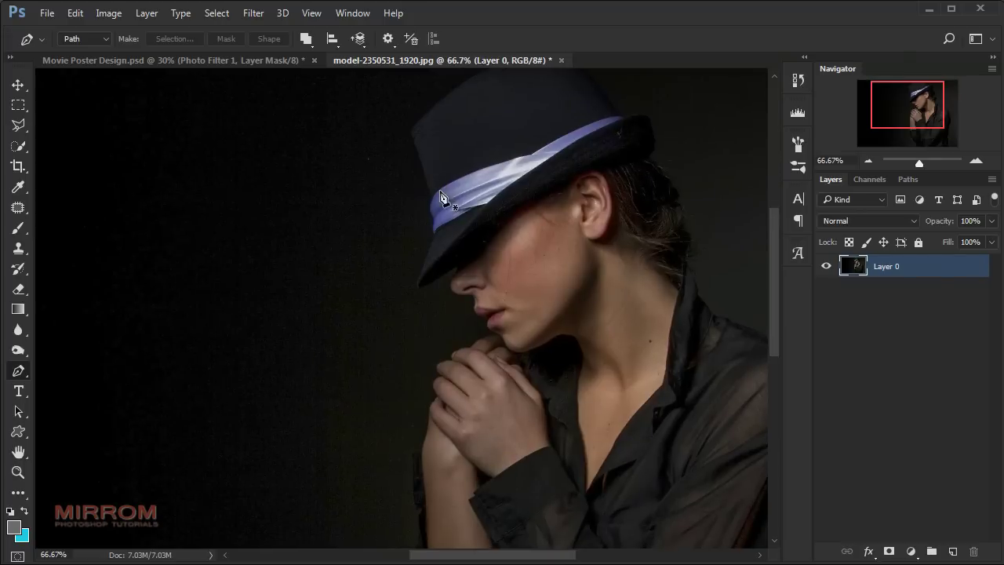
scroll(502, 345, right, 3)
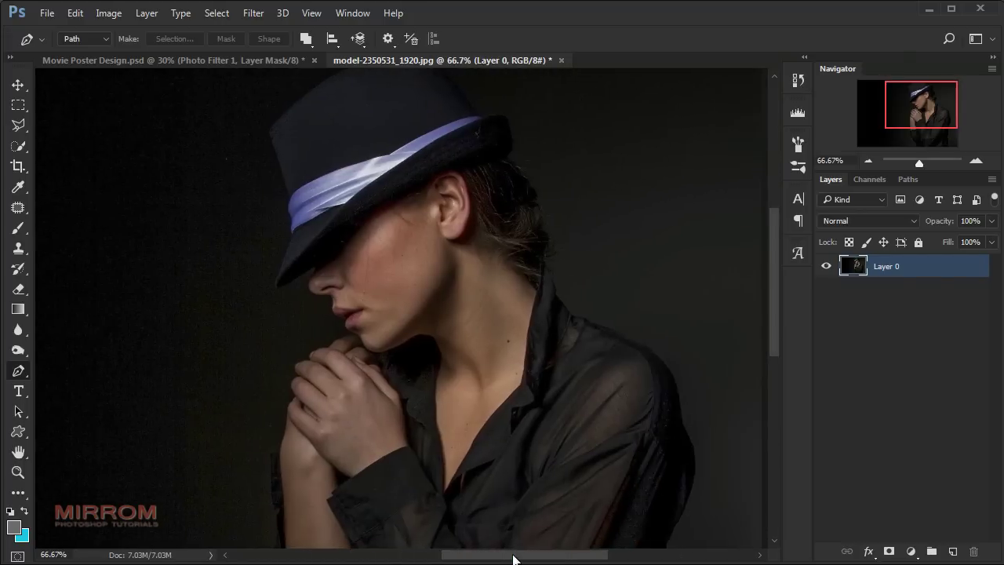
scroll(458, 364, up, 1)
click(270, 171)
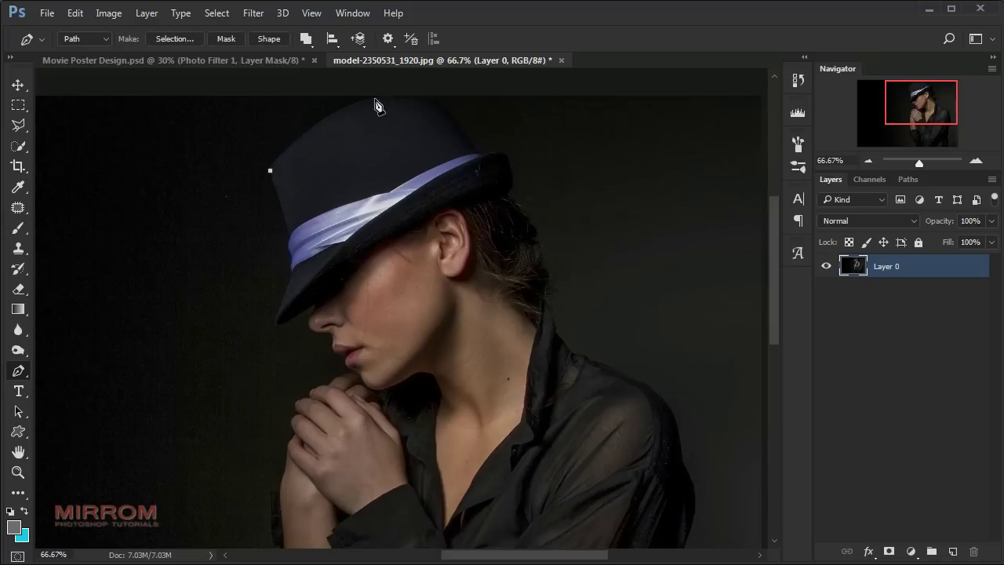
drag(378, 98, 319, 103)
click(438, 104)
scroll(443, 102, up, 1)
drag(494, 200, 518, 238)
click(507, 200)
click(536, 202)
click(543, 250)
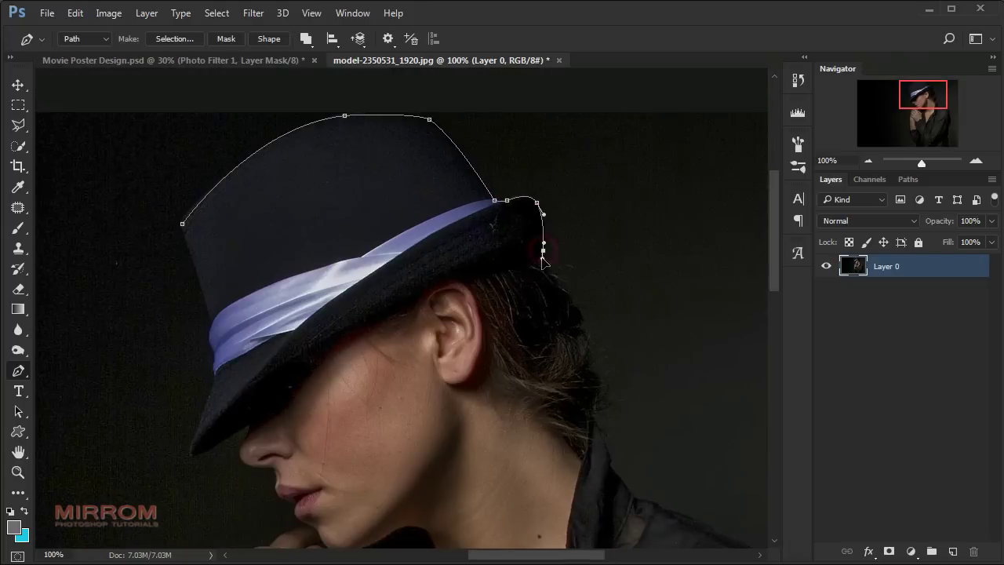
click(534, 264)
scroll(542, 271, down, 3)
click(570, 216)
click(602, 297)
click(590, 331)
scroll(596, 330, down, 6)
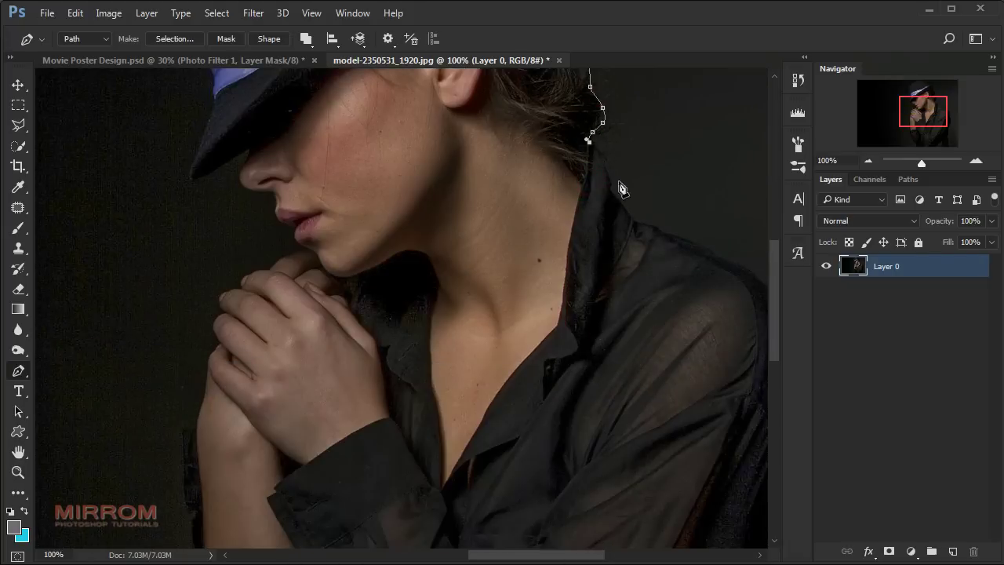
click(601, 165)
click(630, 215)
drag(655, 227, 667, 235)
scroll(594, 539, down, 5)
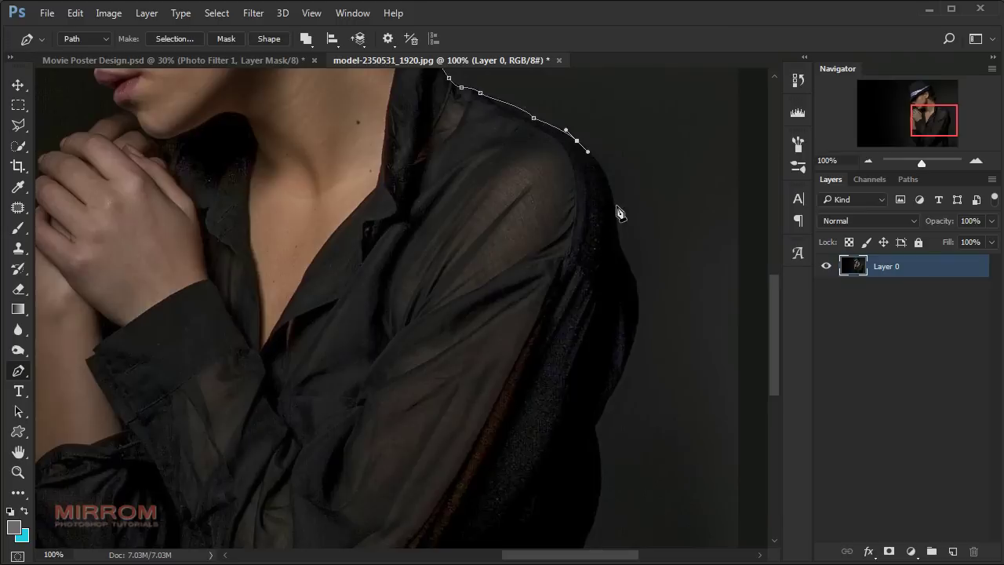
scroll(619, 214, down, 5)
- Continue the outline along the bottom edge, up the arm, hand, knuckles and fingers
click(368, 226)
scroll(419, 287, up, 2)
click(374, 276)
click(339, 249)
click(312, 198)
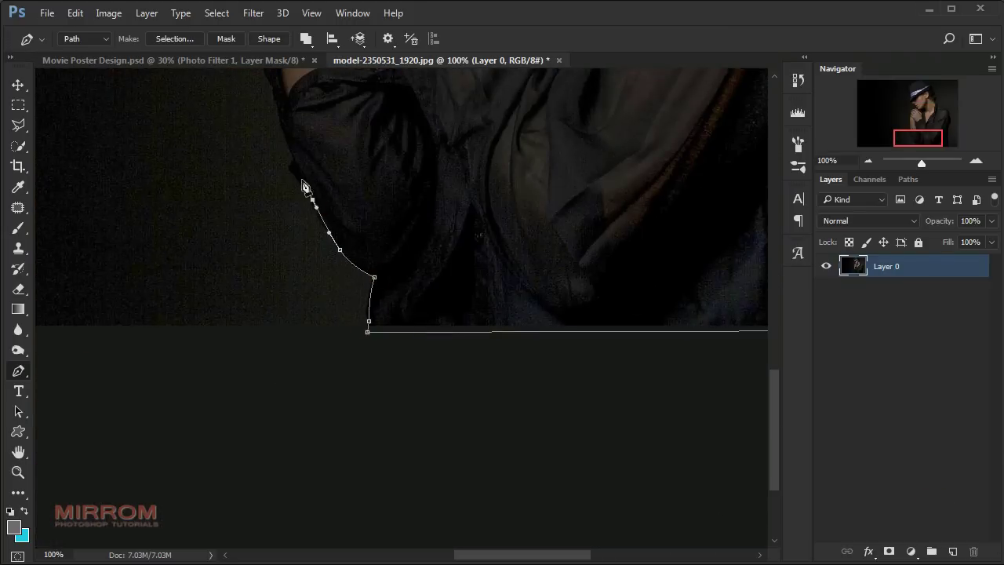
click(293, 168)
scroll(283, 164, up, 2)
click(264, 113)
scroll(264, 112, up, 5)
scroll(262, 189, up, 1)
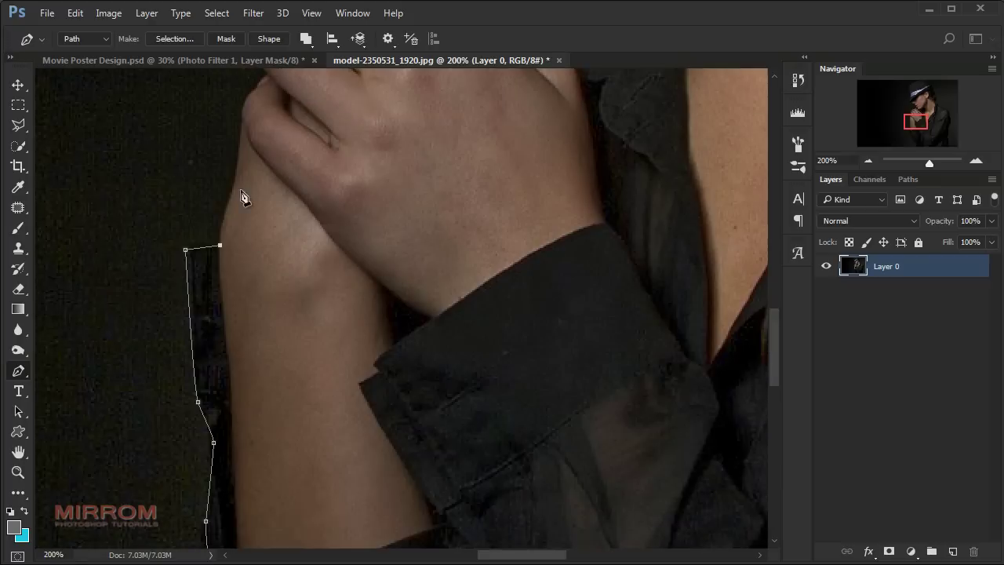
scroll(243, 196, up, 2)
click(240, 197)
click(254, 162)
click(263, 151)
scroll(259, 137, up, 1)
click(254, 162)
click(282, 128)
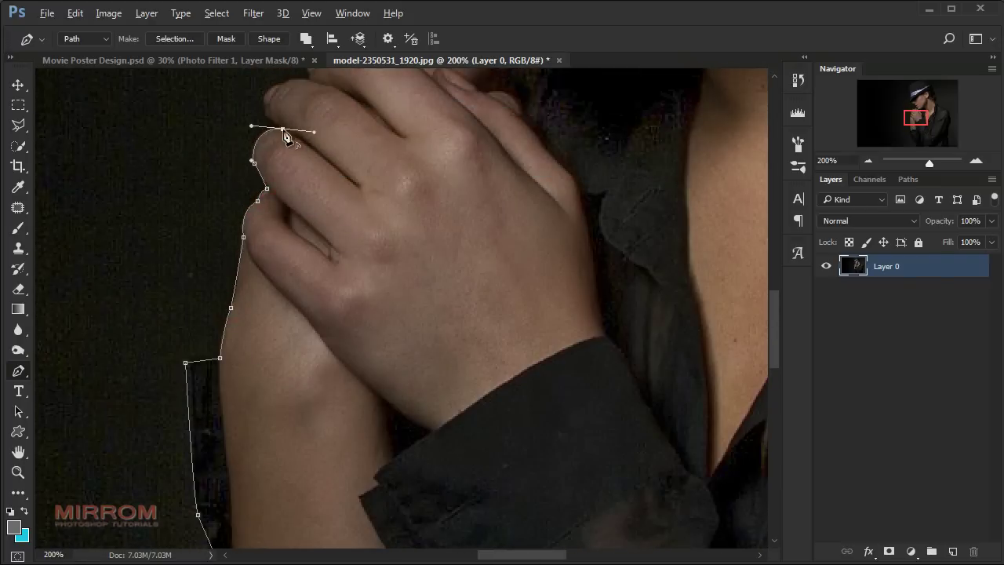
click(265, 109)
scroll(270, 145, up, 2)
click(309, 123)
scroll(330, 128, up, 1)
click(322, 127)
scroll(329, 128, up, 3)
click(364, 193)
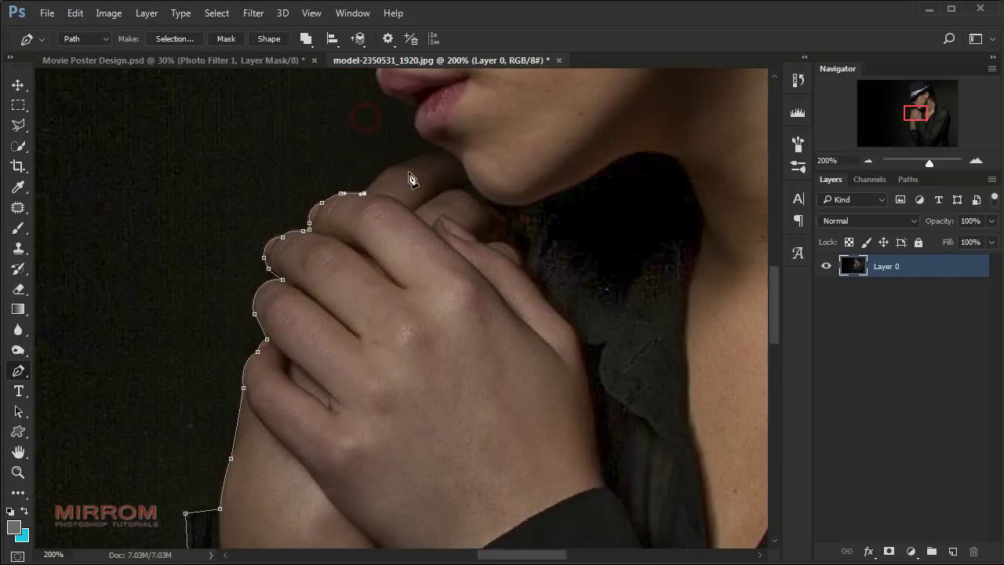
- Trace the lips, nose and hat brim, closing the path at its starting point
click(392, 167)
click(430, 150)
scroll(407, 177, up, 2)
click(424, 187)
click(415, 158)
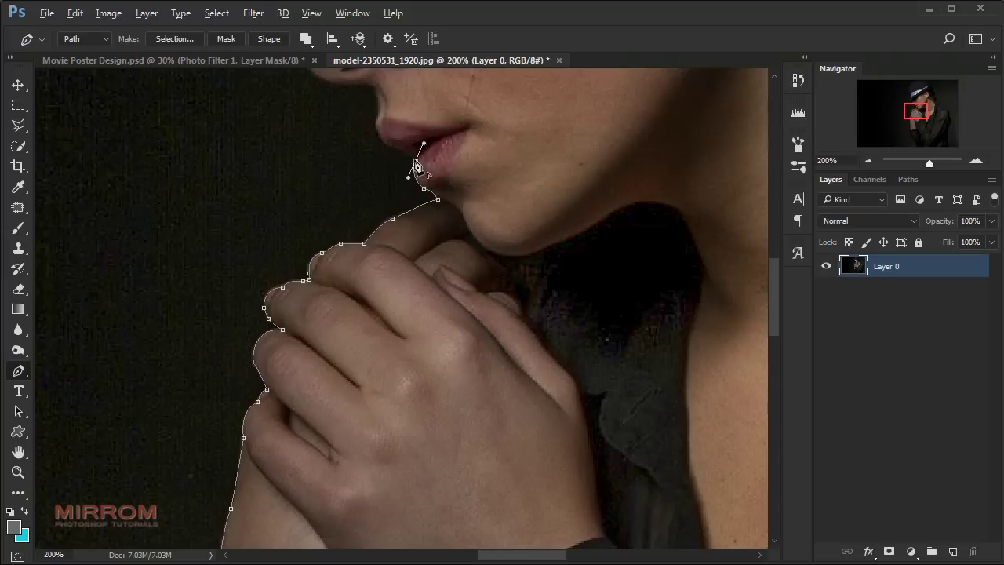
click(389, 147)
click(375, 85)
scroll(361, 94, up, 2)
click(345, 161)
click(309, 146)
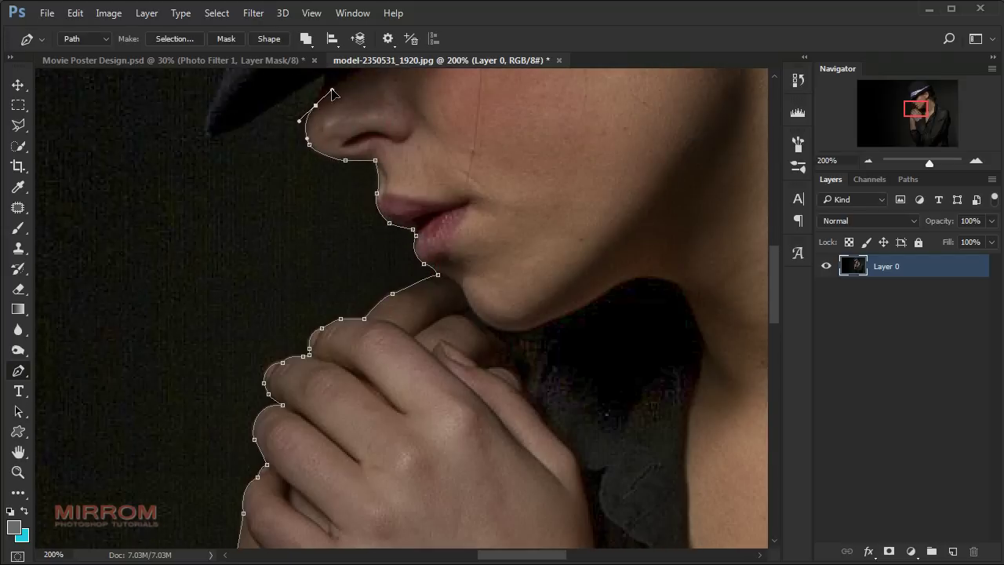
scroll(329, 118, up, 2)
click(324, 201)
drag(208, 240, 236, 182)
scroll(251, 180, up, 1)
click(256, 173)
scroll(259, 189, up, 2)
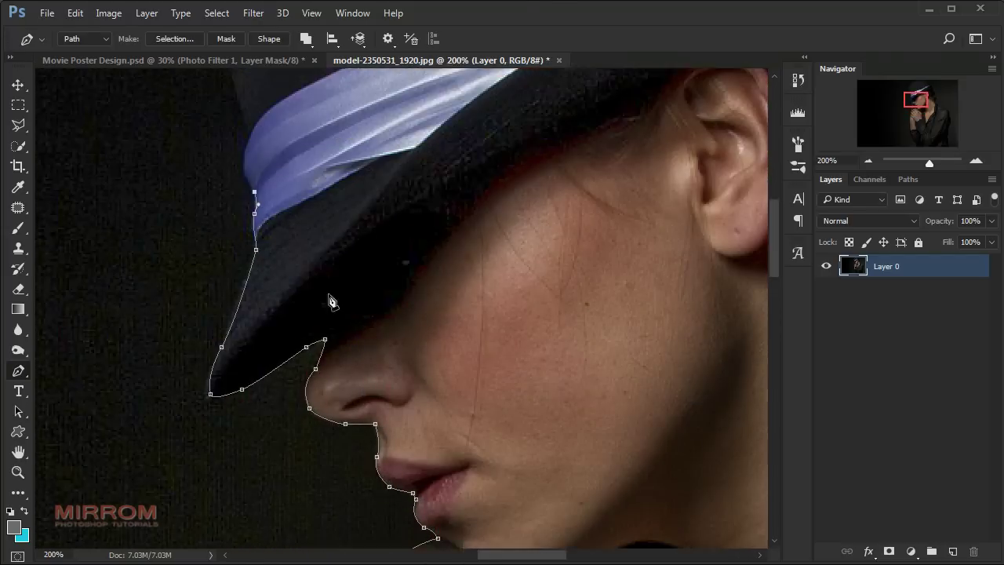
click(251, 240)
scroll(251, 235, up, 3)
click(190, 148)
- Convert the traced path into a selection and add it as a layer mask on Layer 0
key(ctrl+0)
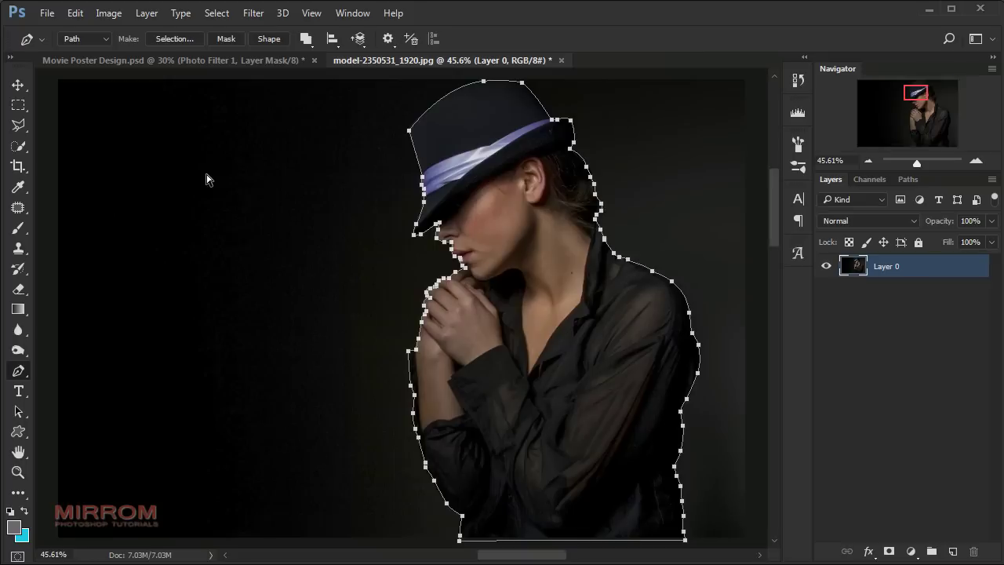
right_click(514, 223)
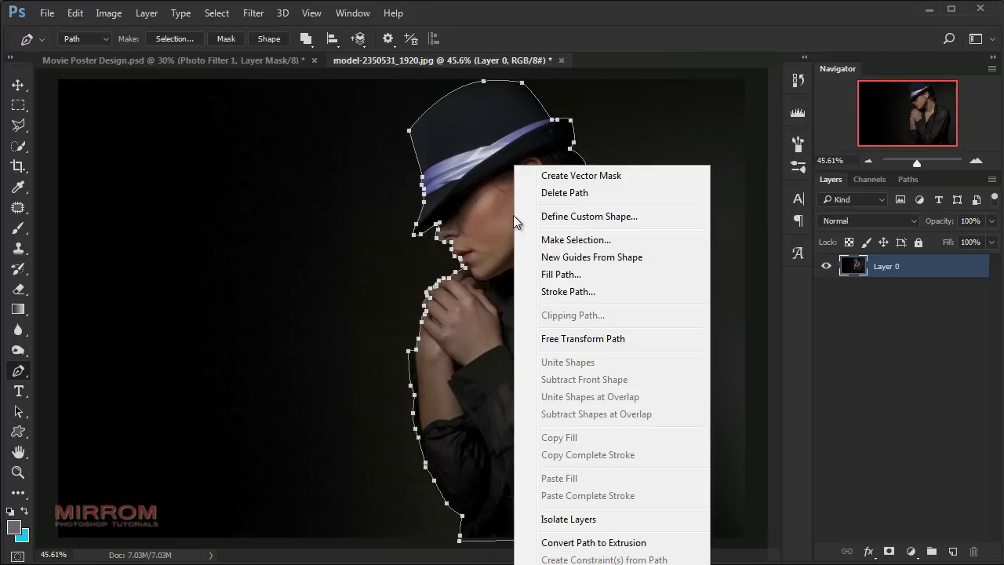
click(514, 236)
click(632, 167)
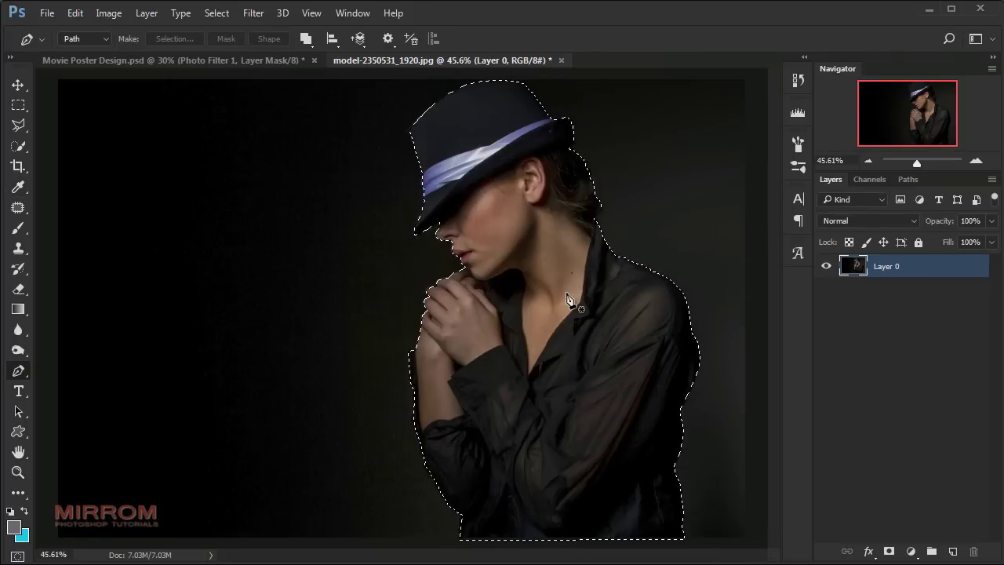
click(889, 552)
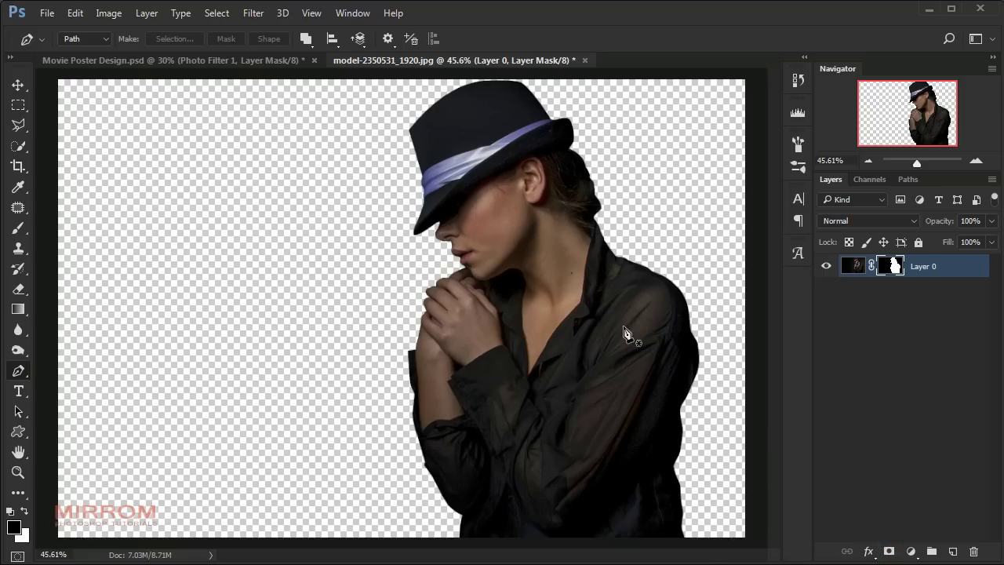
click(252, 13)
mouse_move(216, 13)
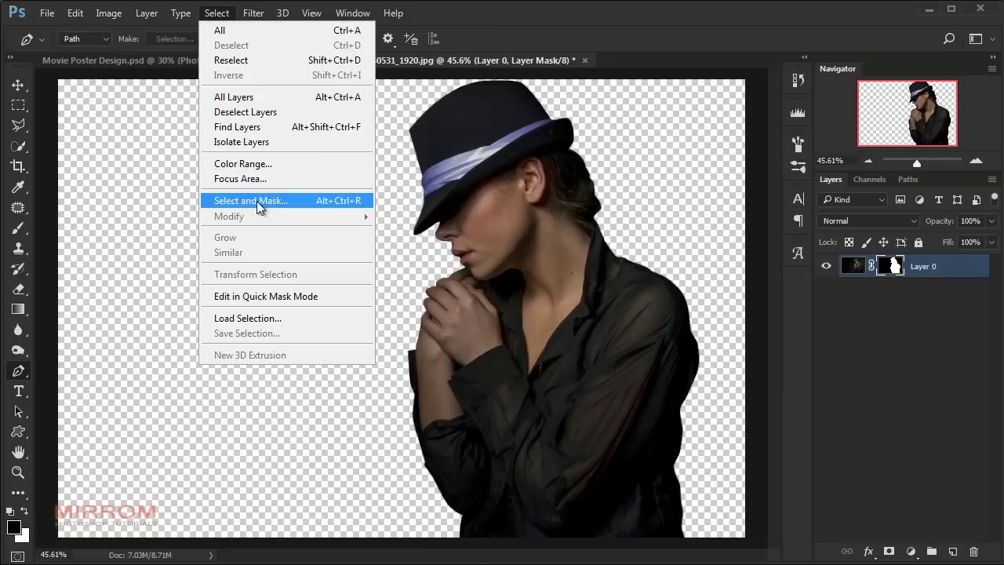
- In Select and Mask, brush the wispy hair below the hat to recover it
click(251, 201)
key(ctrl+plus)
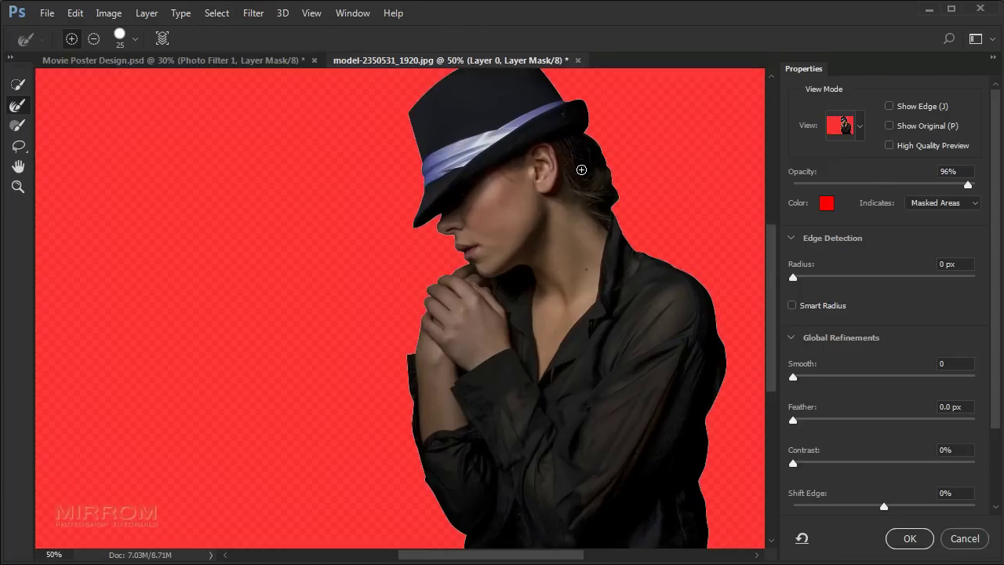
key(ctrl+plus)
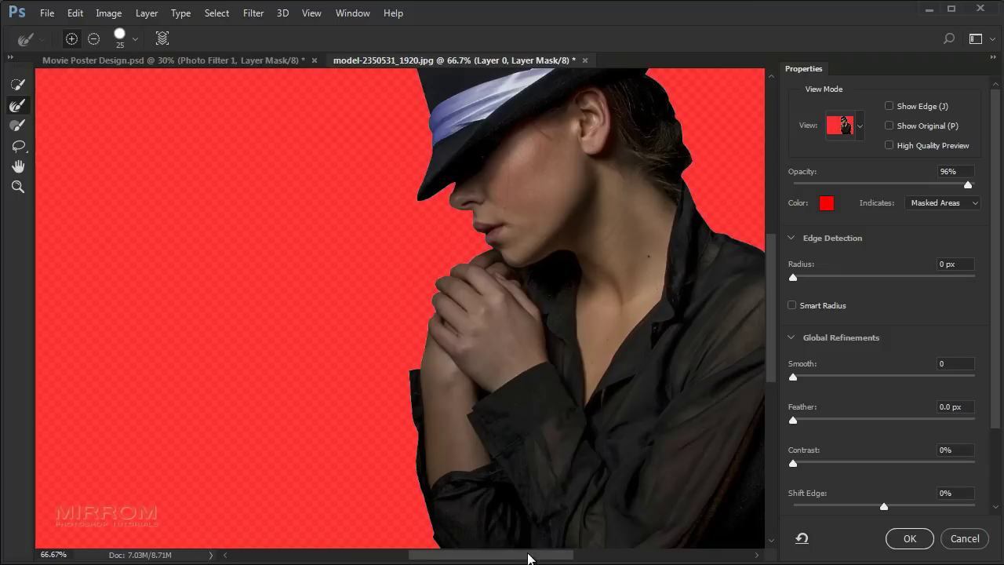
scroll(527, 558, right, 5)
scroll(554, 221, up, 3)
mouse_move(517, 161)
mouse_down()
mouse_move(554, 215)
mouse_move(555, 262)
mouse_up()
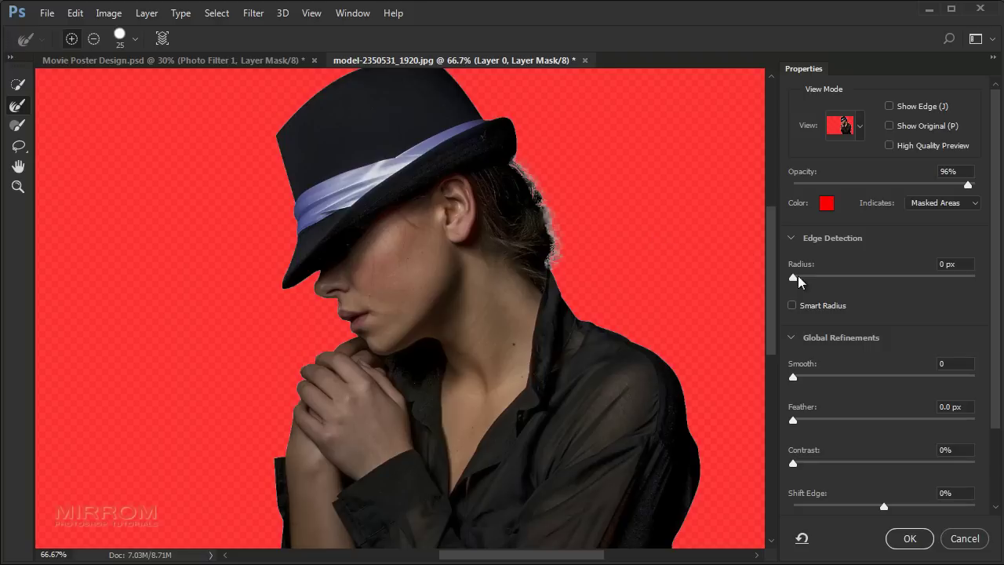
- Set Smart Radius to 1 px, Smooth 5 and Shift Edge -6%, then apply
click(791, 305)
drag(793, 277, 806, 276)
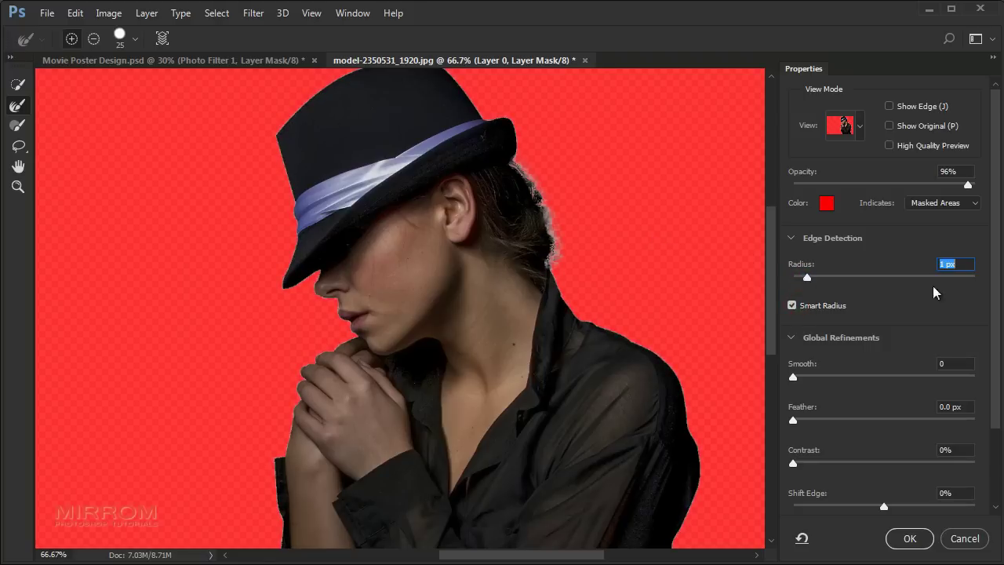
drag(795, 378, 803, 376)
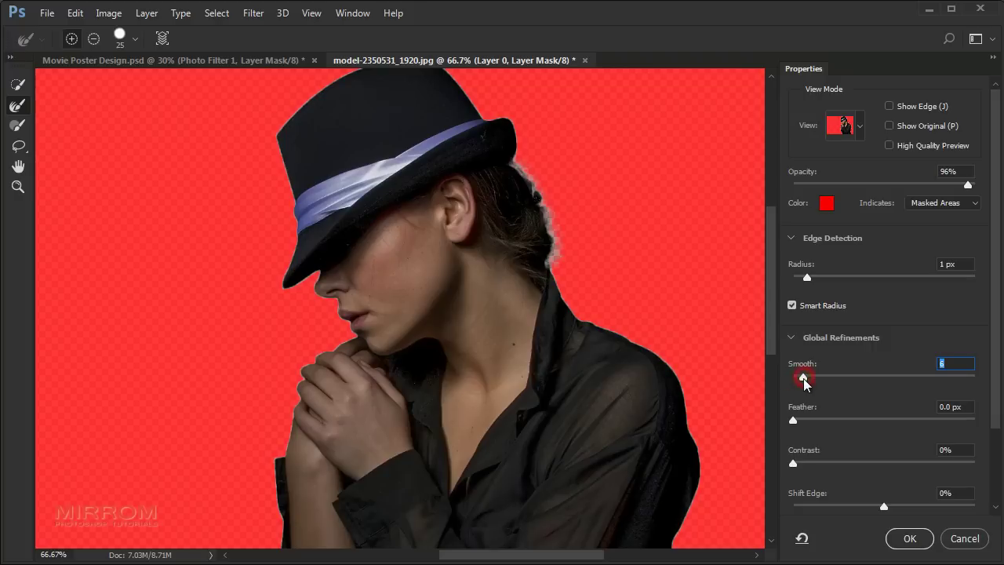
scroll(980, 389, down, 2)
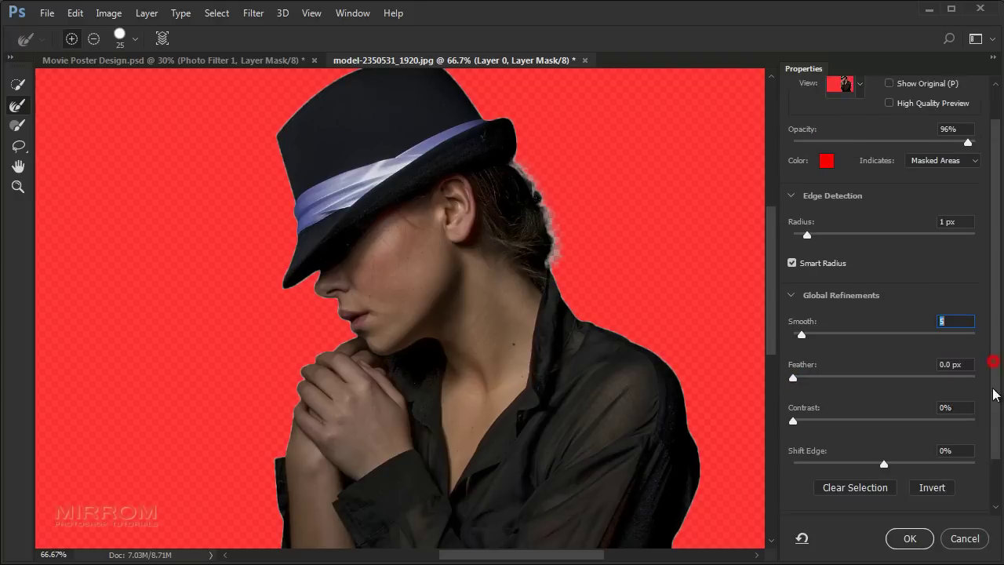
drag(884, 430, 879, 431)
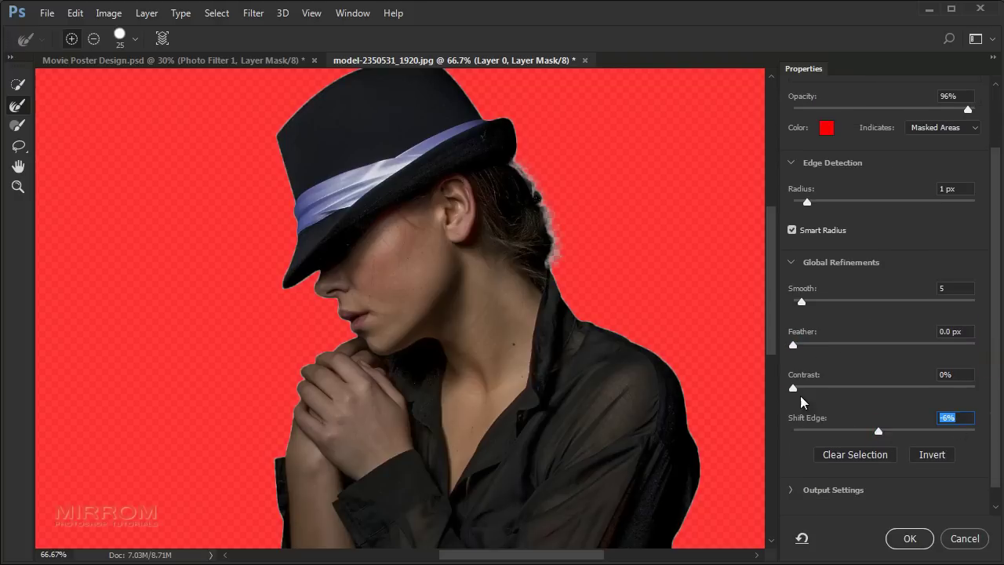
click(902, 536)
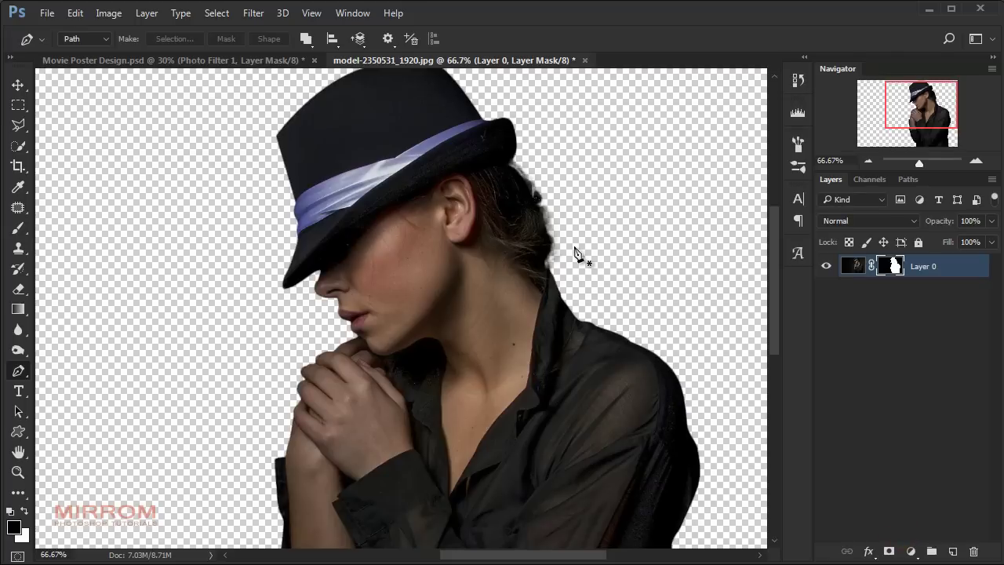
- Drag the model layer into Movie Poster Design and close the model photo
key(v)
key(ctrl+0)
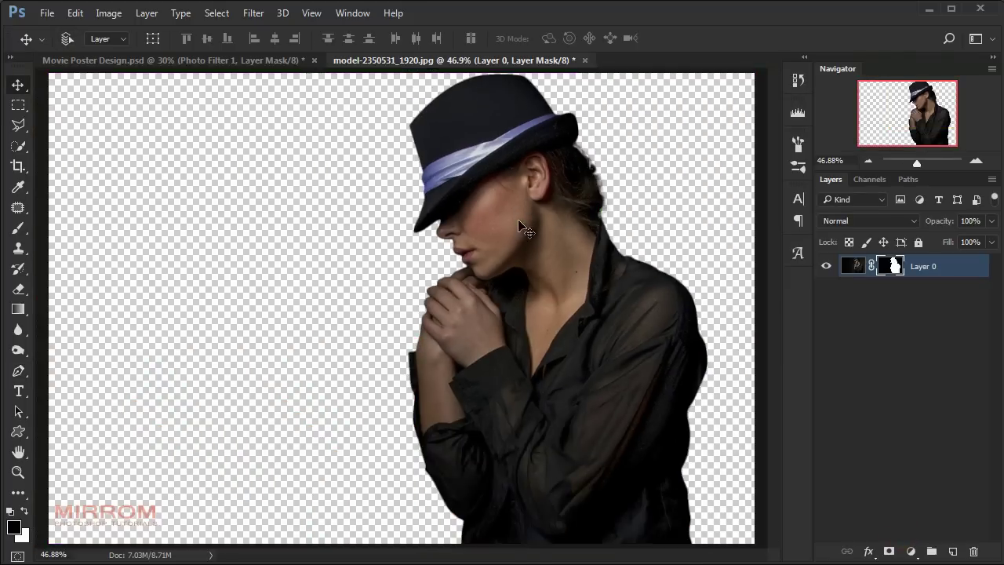
mouse_move(616, 238)
mouse_down()
mouse_move(258, 61)
mouse_move(377, 180)
mouse_move(390, 166)
mouse_up()
click(534, 60)
click(515, 231)
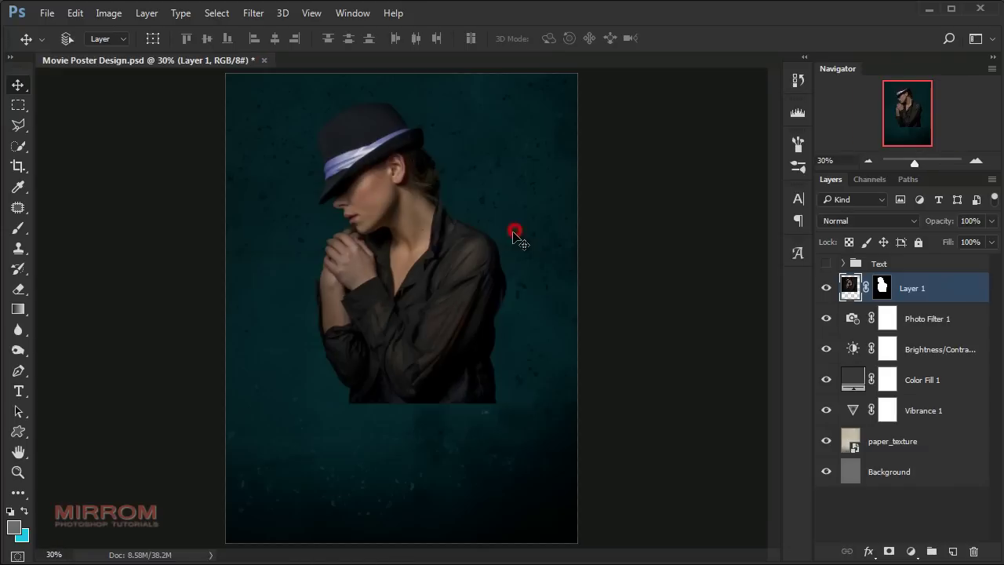
drag(423, 286, 474, 431)
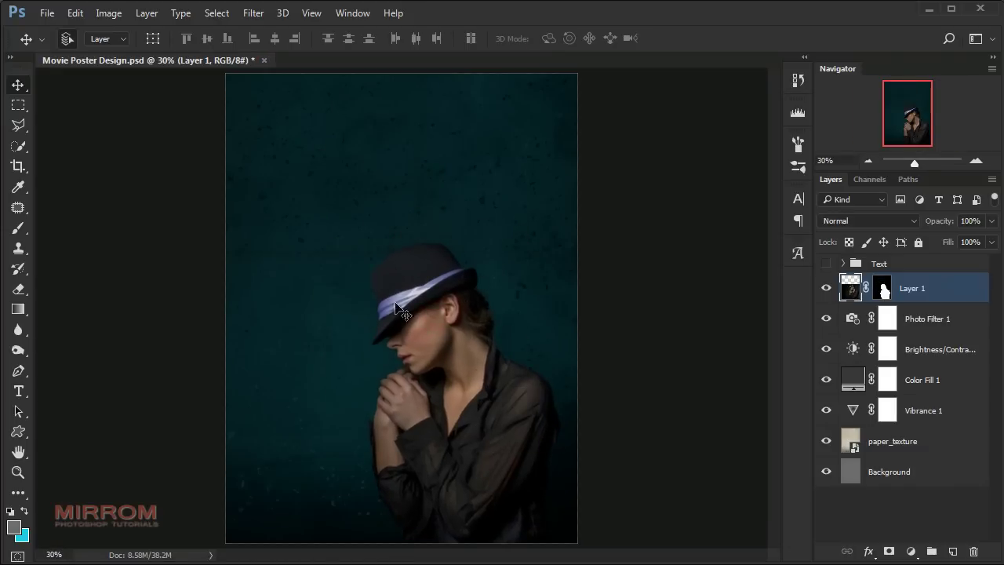
- Scale the model up to about 151% and nudge it into place over the teal background
key(ctrl+t)
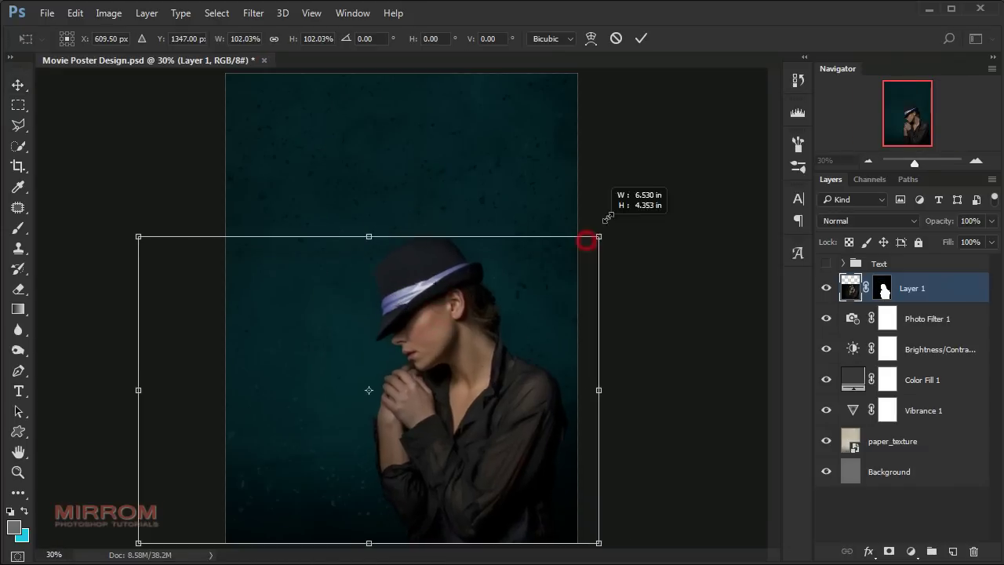
drag(585, 235, 712, 134)
mouse_move(666, 204)
mouse_down()
mouse_move(559, 230)
mouse_move(541, 224)
mouse_up()
drag(630, 150, 725, 107)
drag(553, 215, 506, 200)
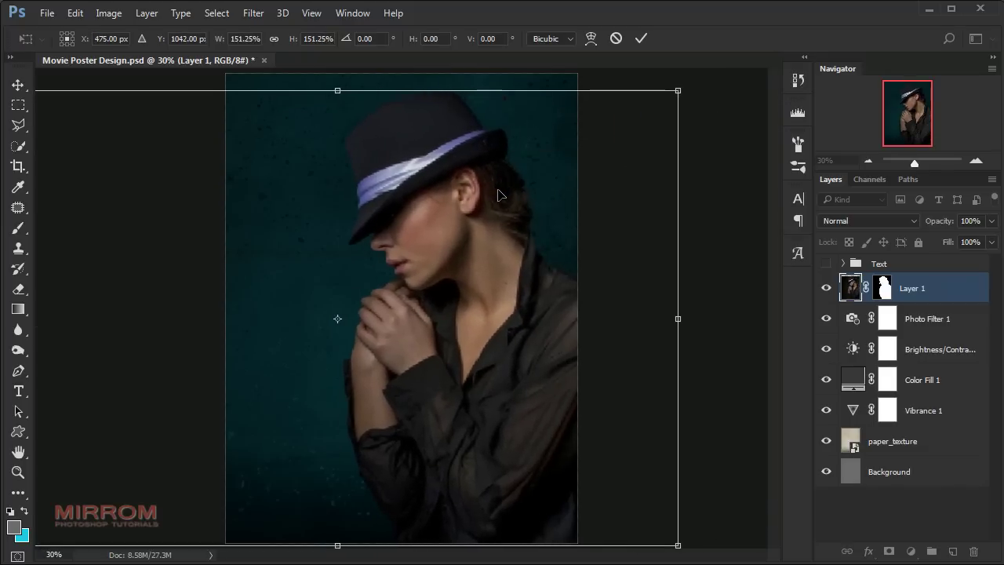
key(Return)
key(shift+Left)
key(shift+Left)
key(shift+Left)
key(shift+Left)
key(shift+Left)
key(shift+Left)
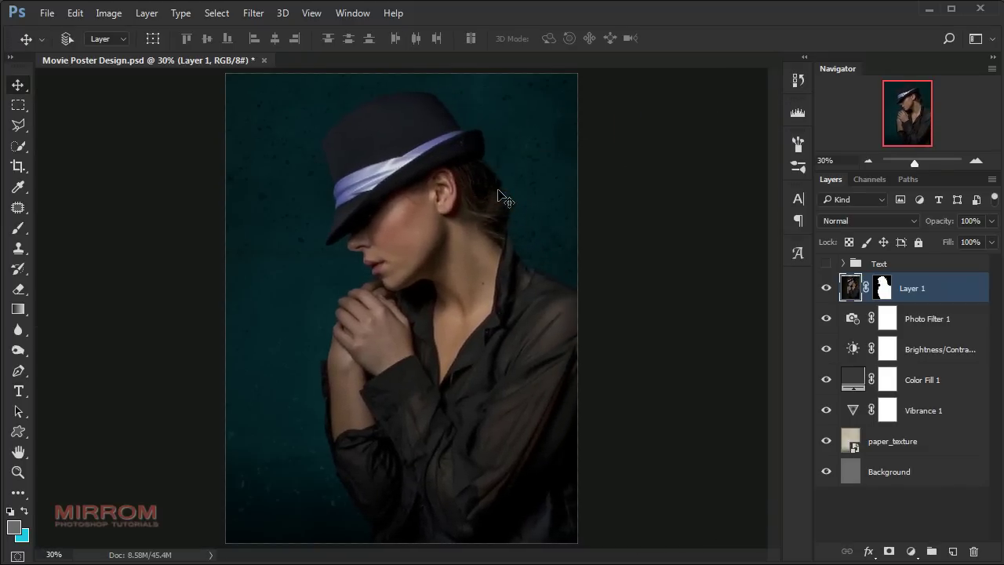
key(shift+Left)
key(shift+Left)
key(shift+Left)
key(shift+Left)
key(shift+Left)
key(shift+Right)
key(shift+Right)
key(Right)
key(Right)
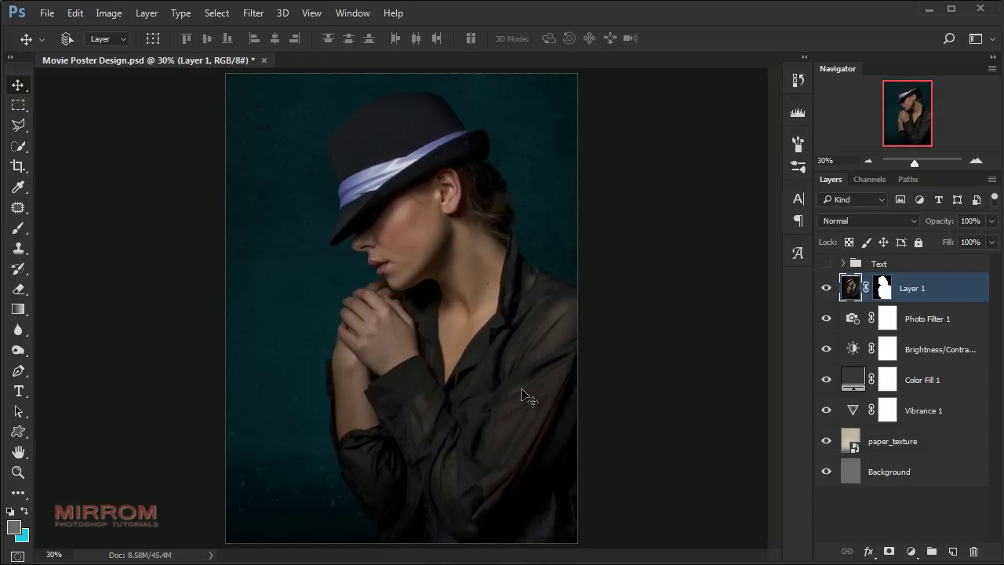
key(shift+Down)
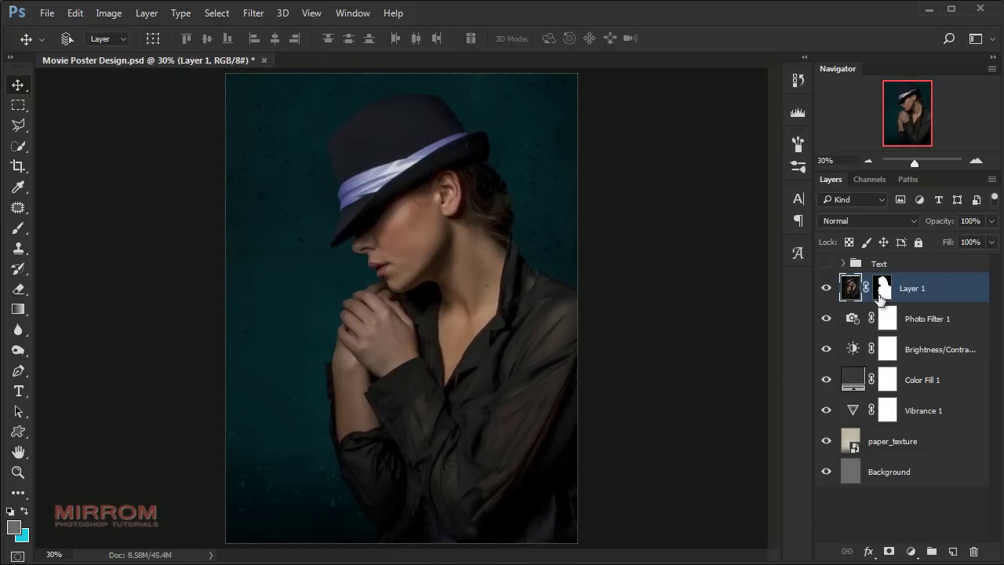
- Apply the layer mask to Layer 1 and rename the layer Model
click(880, 292)
right_click(881, 292)
click(882, 341)
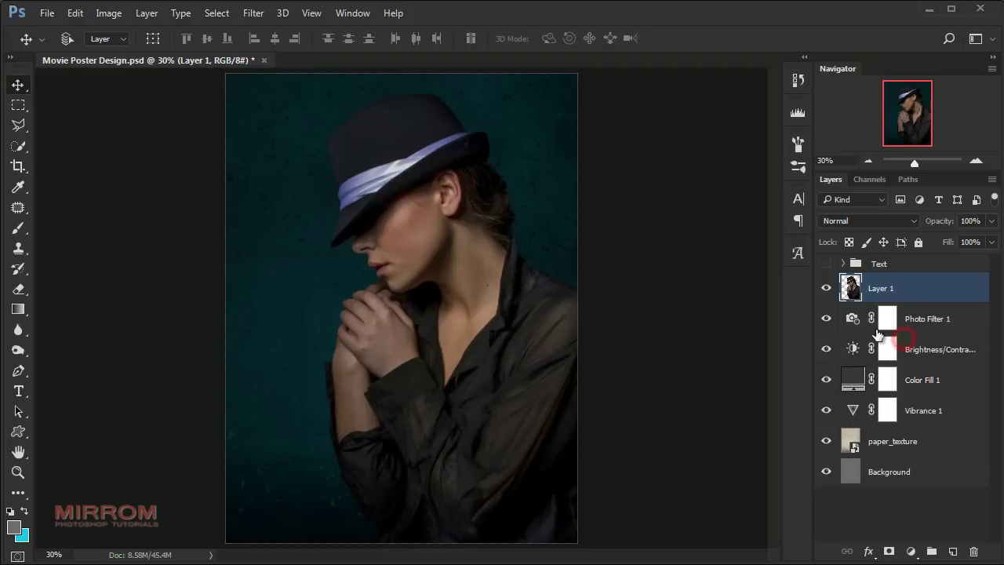
double_click(880, 288)
text(Model)
key(Return)
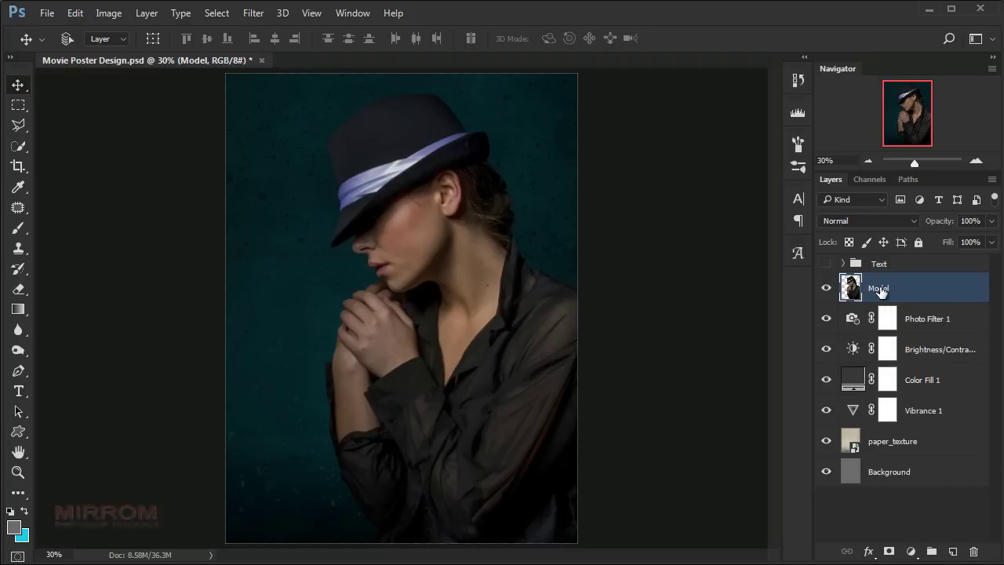
- Add a Drop Shadow to Model, reset it to defaults and raise opacity to about 90%
key(ctrl+plus)
drag(588, 555, 650, 555)
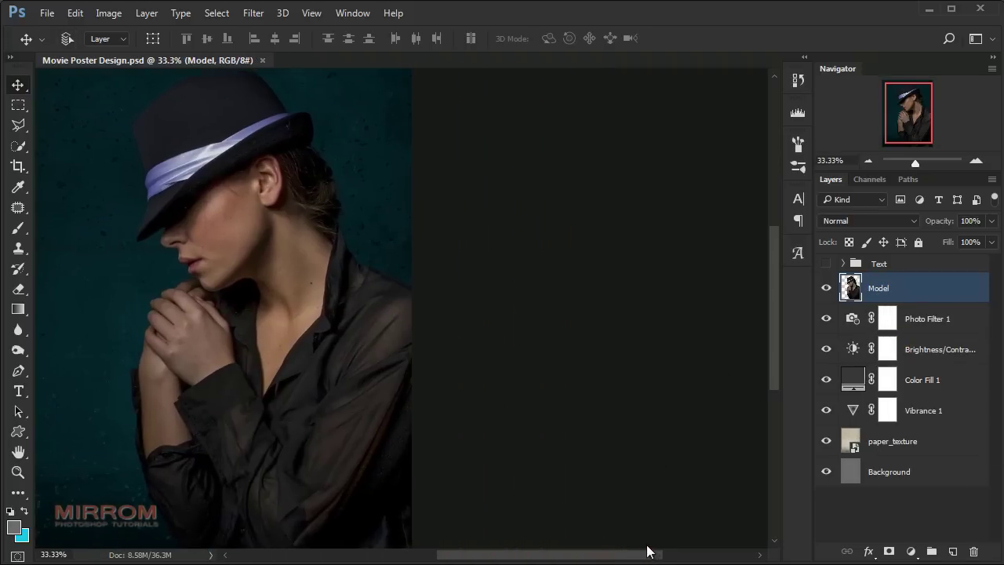
scroll(706, 447, up, 1)
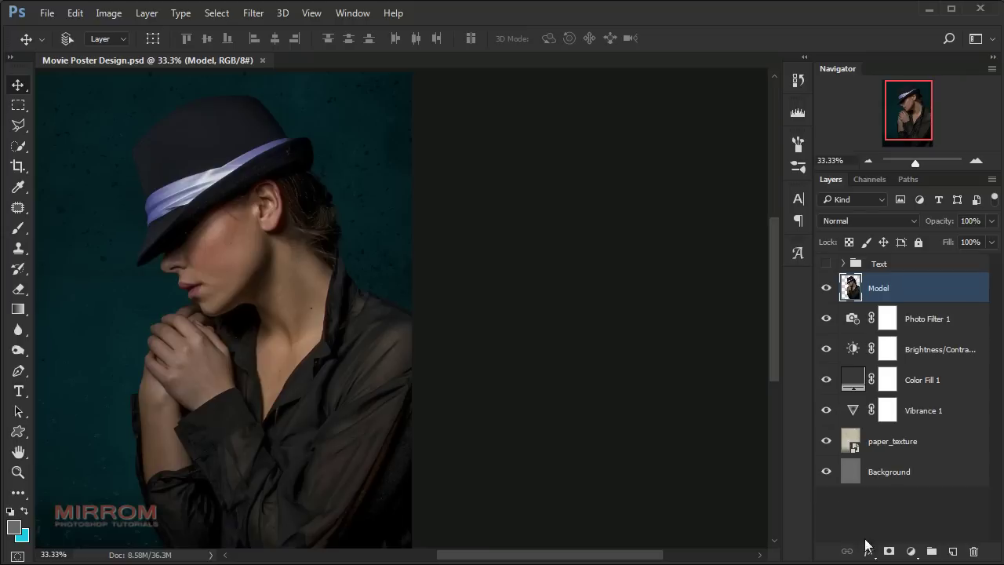
click(868, 550)
click(945, 535)
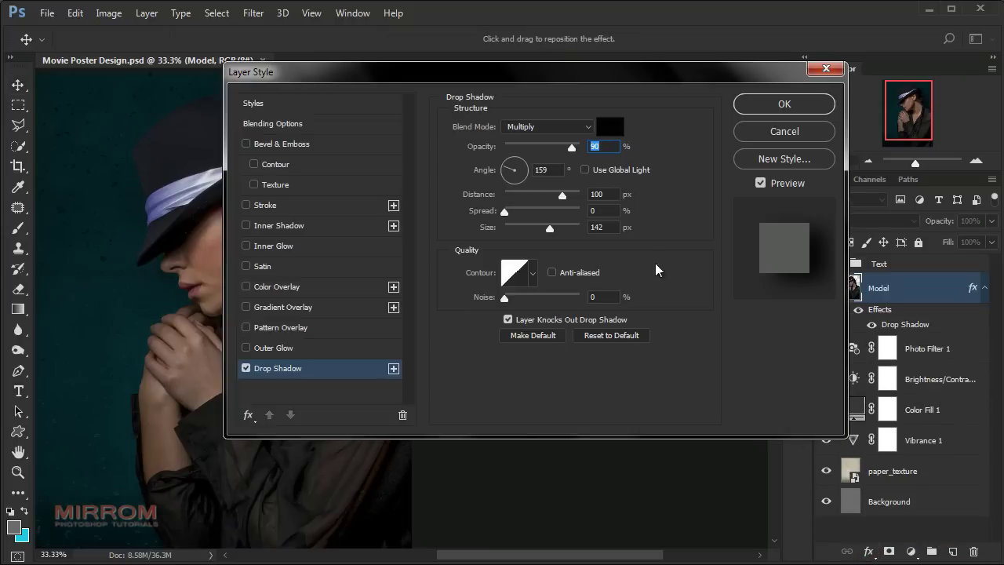
drag(534, 73, 662, 119)
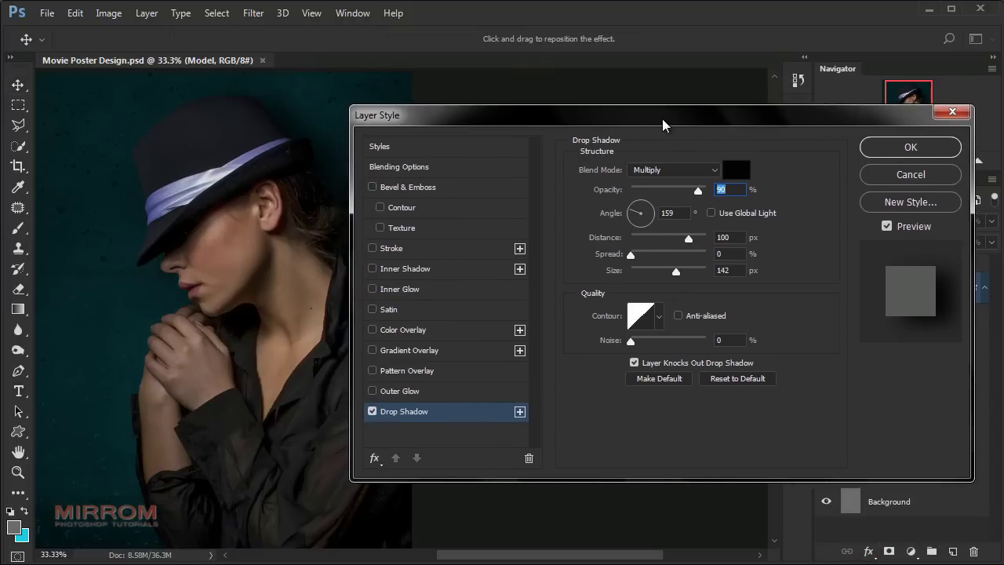
click(728, 381)
click(710, 212)
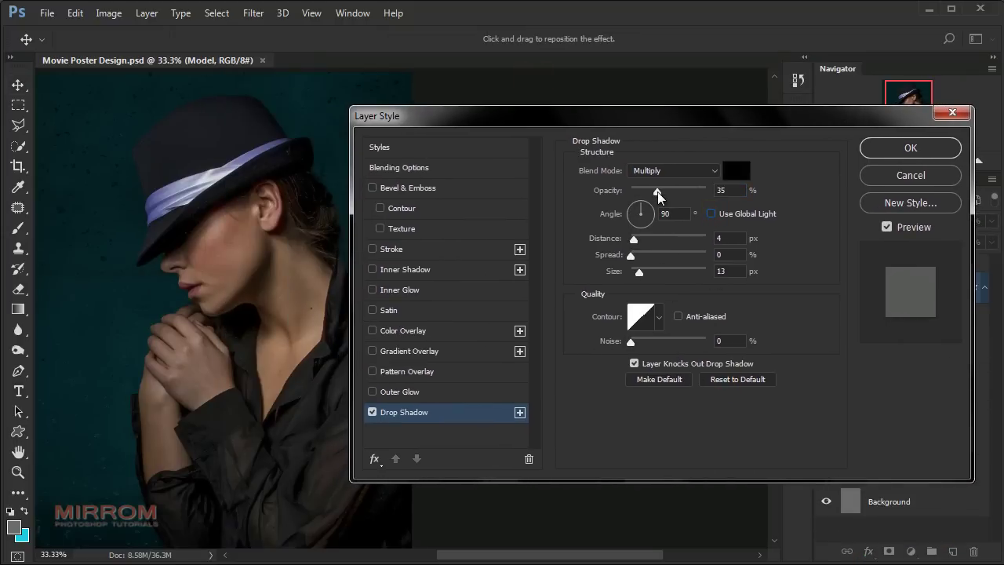
drag(658, 193, 696, 194)
- Set the shadow angle to 159°, distance 100 px and size 142 px, then confirm
drag(642, 209, 639, 211)
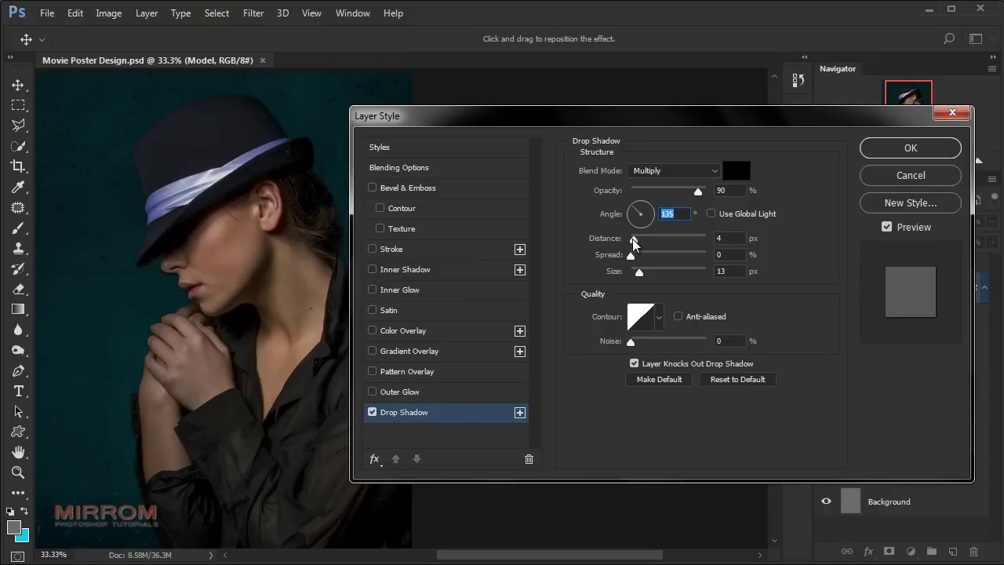
drag(633, 239, 688, 245)
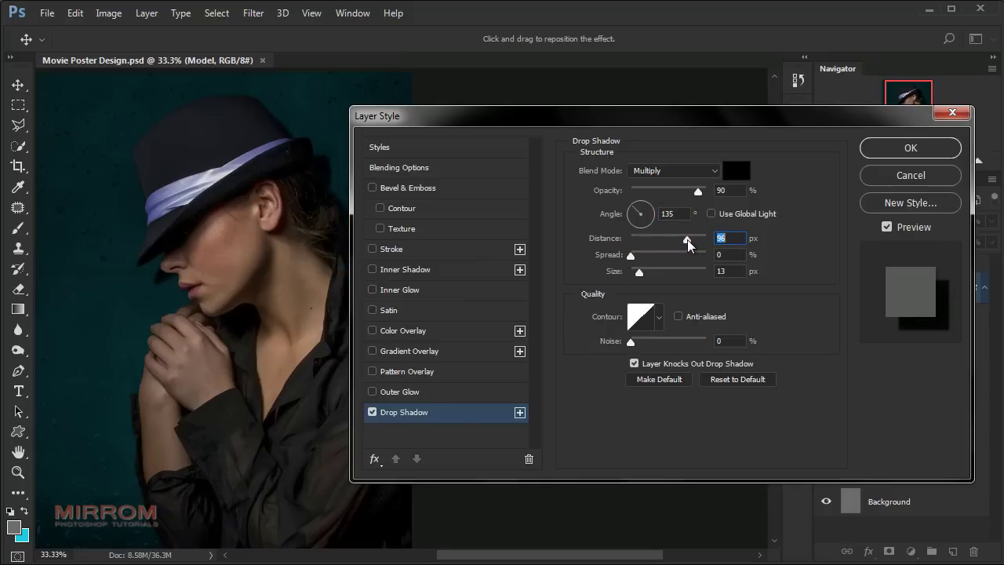
drag(604, 555, 622, 554)
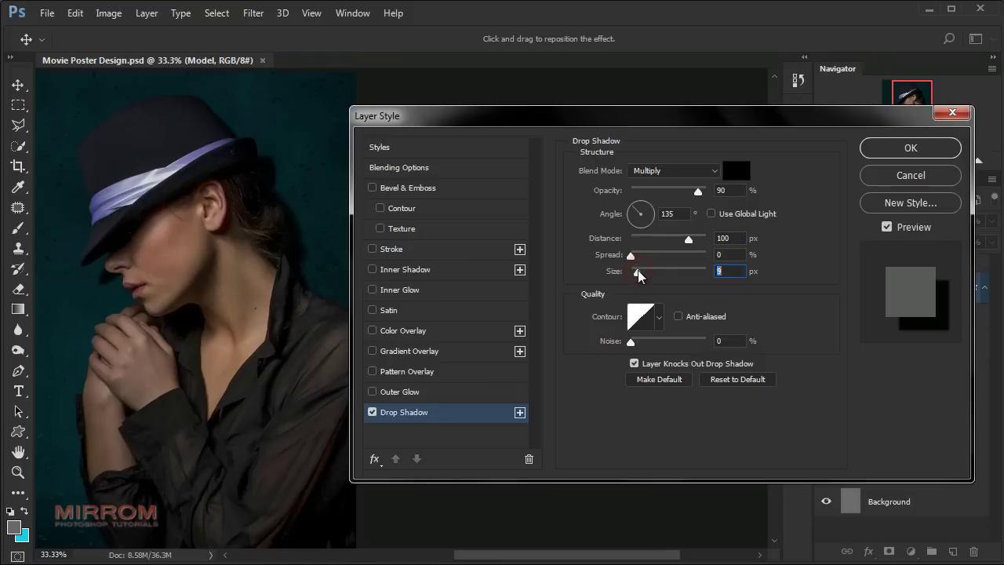
drag(638, 273, 671, 272)
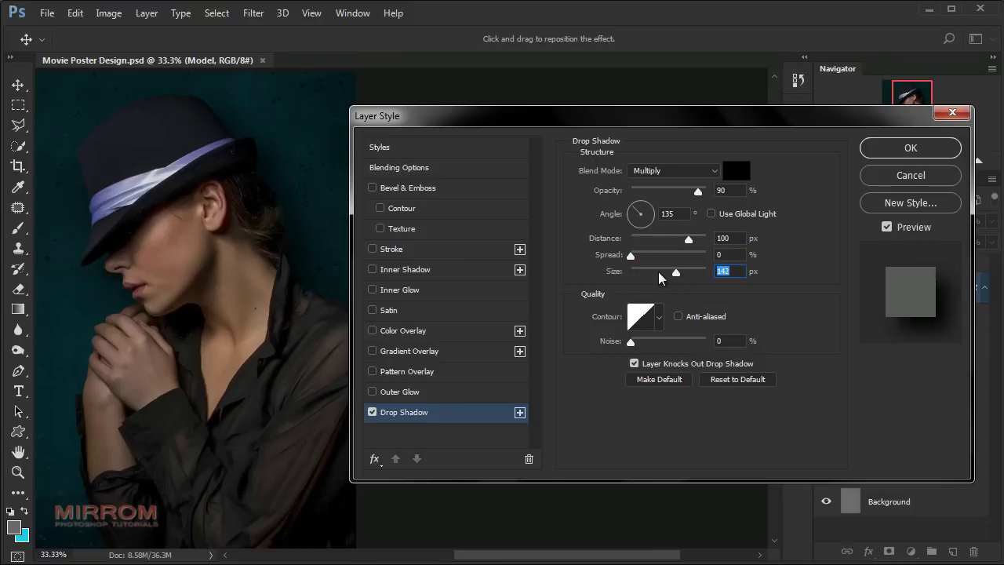
click(680, 219)
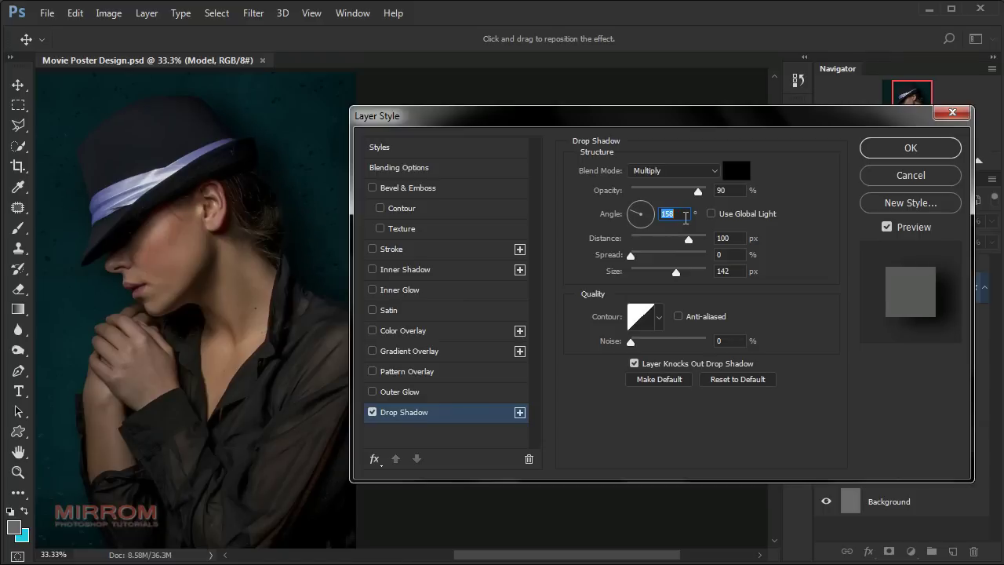
click(737, 192)
click(373, 412)
click(372, 412)
click(903, 149)
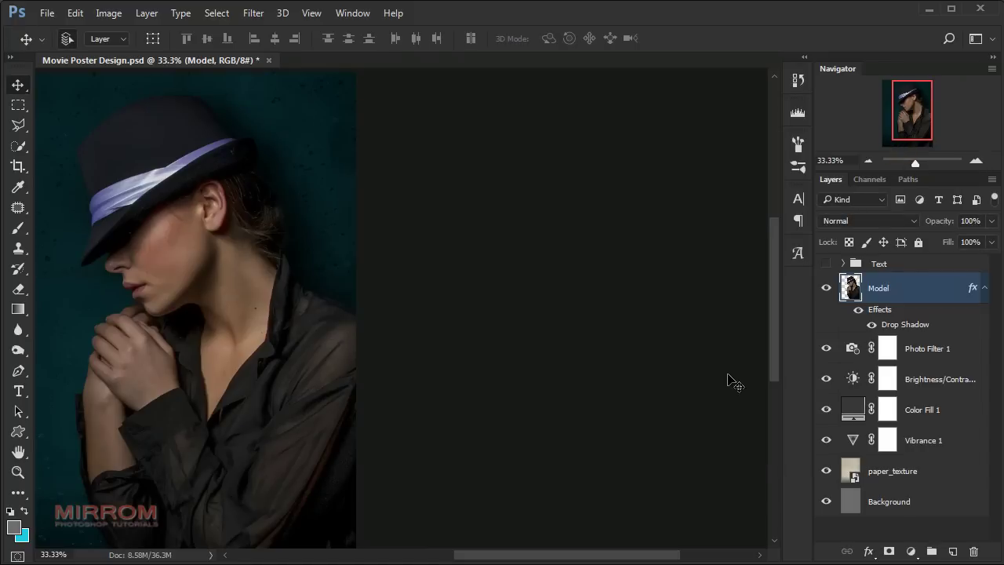
- Add a Vibrance adjustment clipped to the Model layer with vibrance -49
key(ctrl+minus)
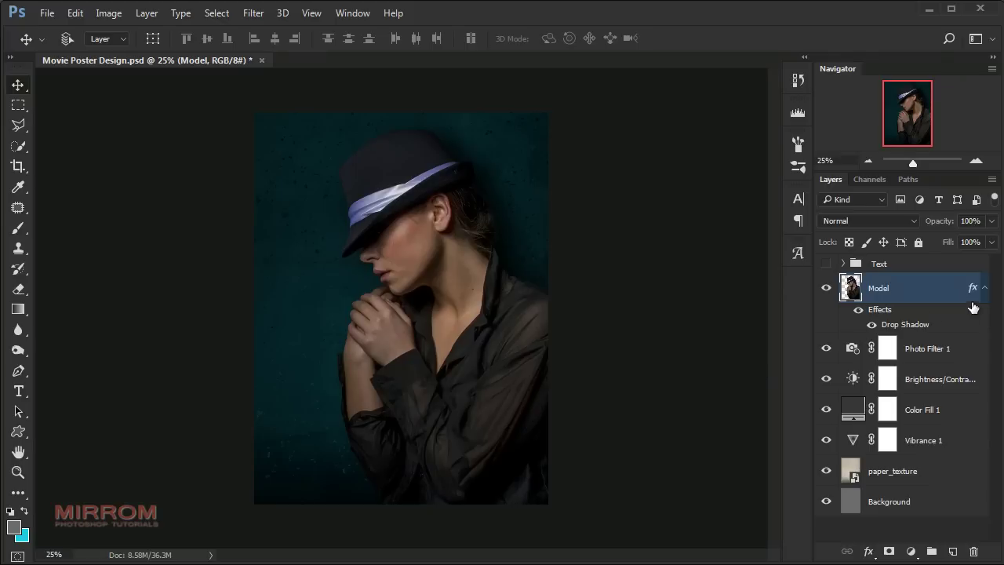
click(985, 288)
click(911, 552)
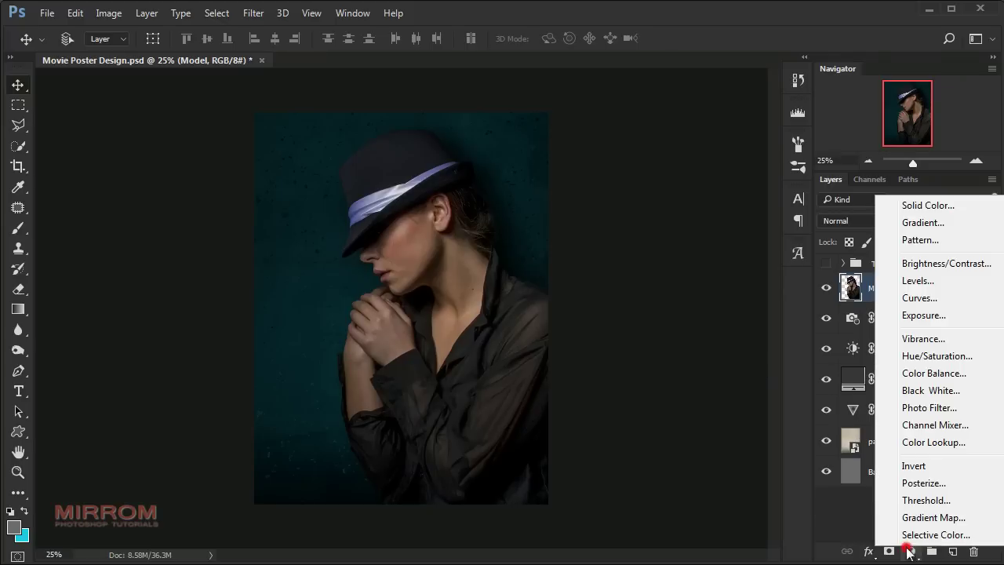
click(936, 342)
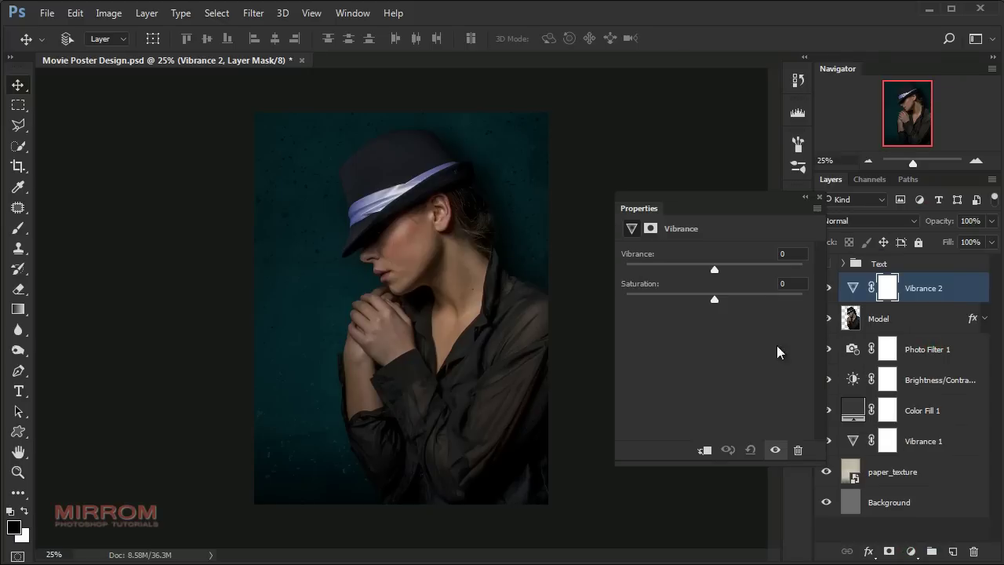
click(706, 449)
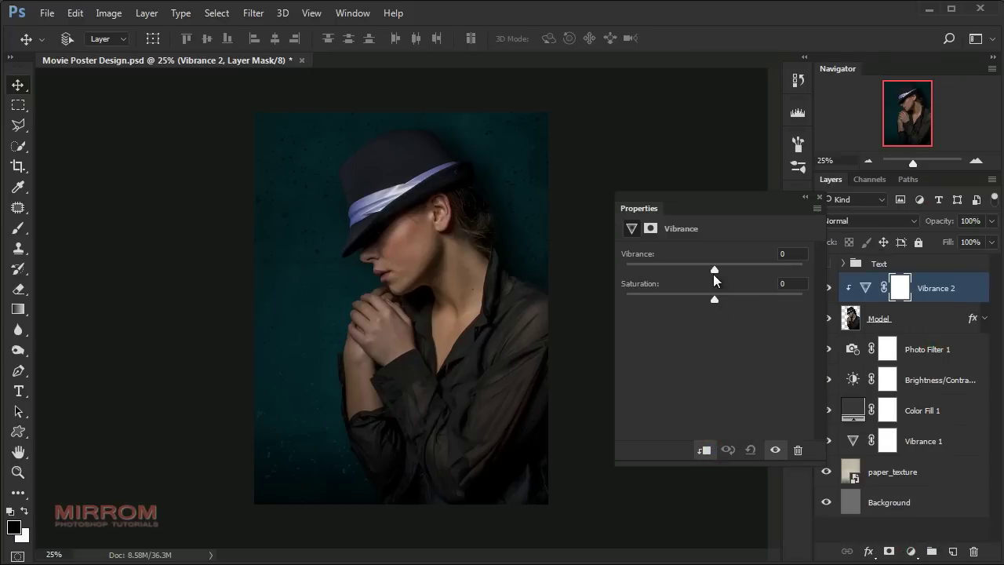
drag(714, 269, 678, 274)
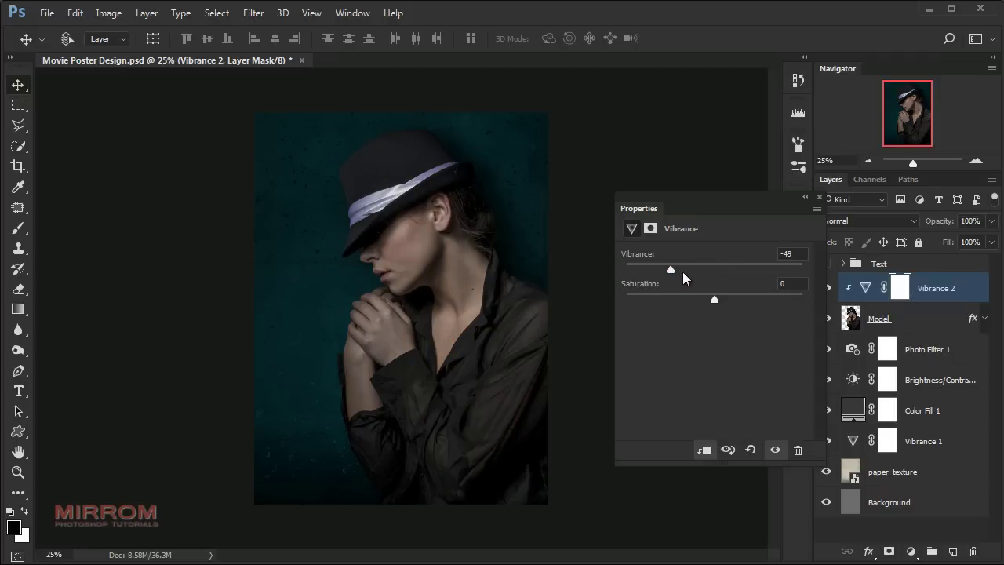
- Select Photo Filter 1 and add a new empty layer above it
click(820, 198)
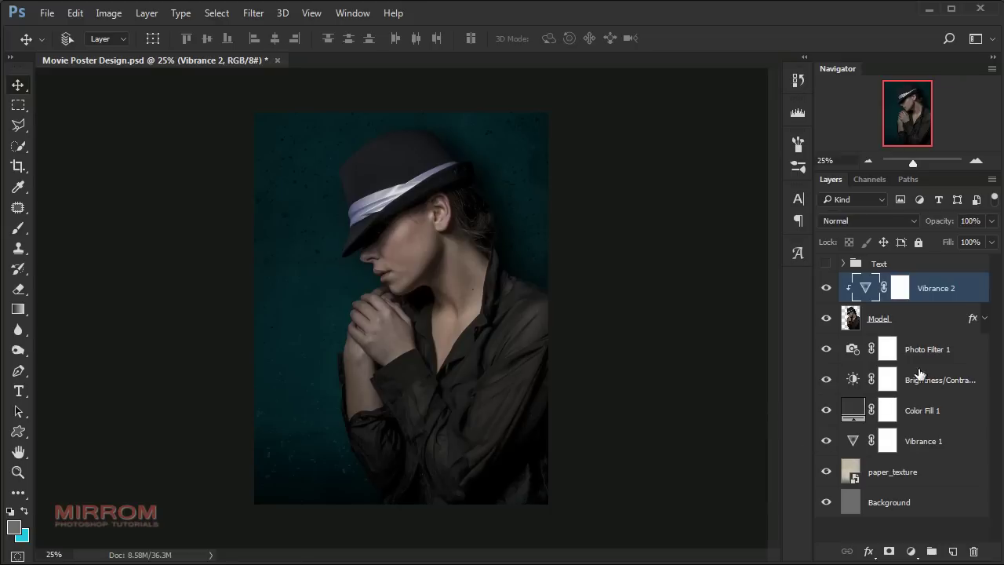
click(928, 353)
click(952, 551)
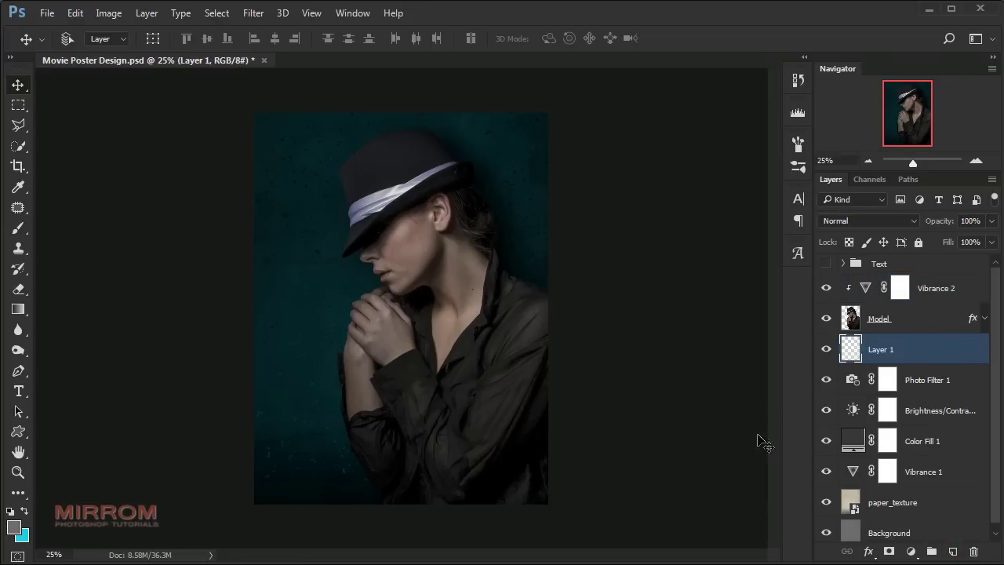
- Set the foreground to white and paint a soft white glow behind the model's face
click(13, 527)
click(563, 226)
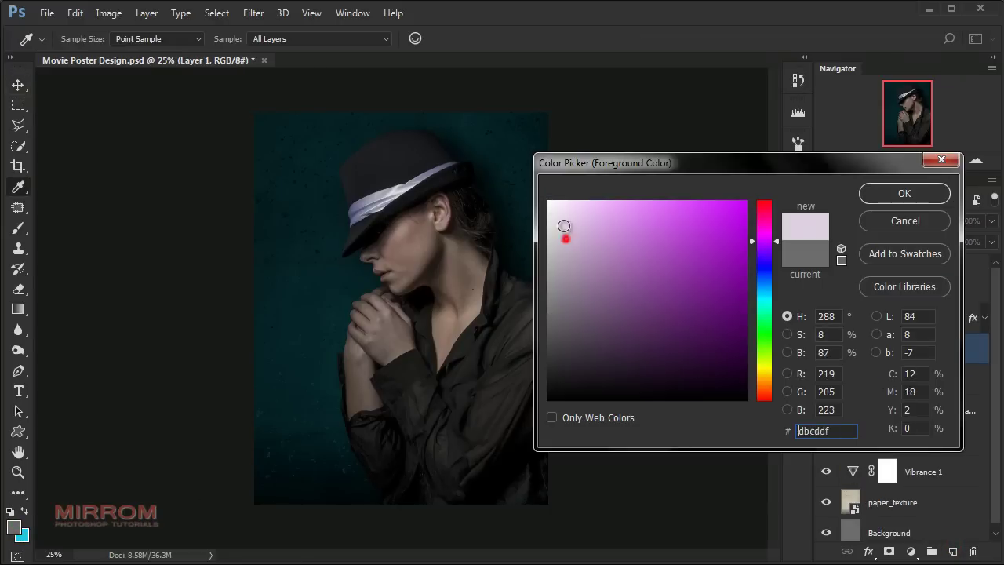
drag(563, 226, 541, 196)
click(904, 193)
key(v)
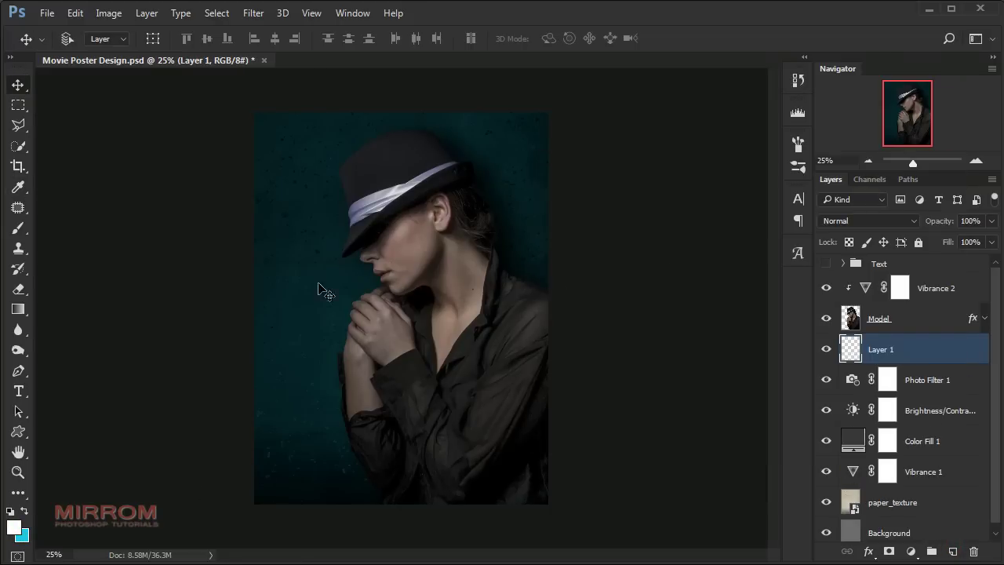
right_click(18, 227)
click(96, 227)
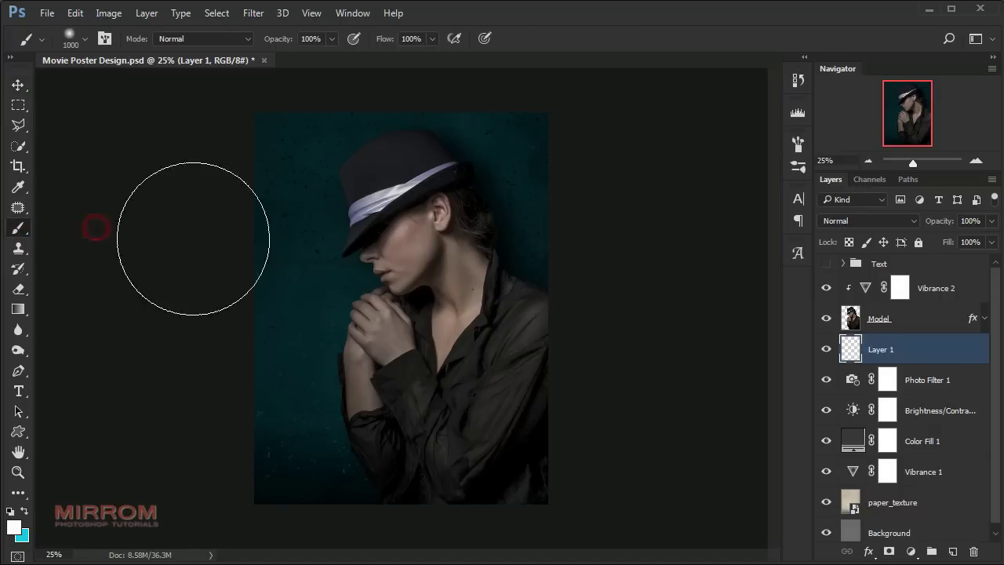
click(404, 291)
- Enlarge and reposition the white glow with Free Transform, then commit it
key(v)
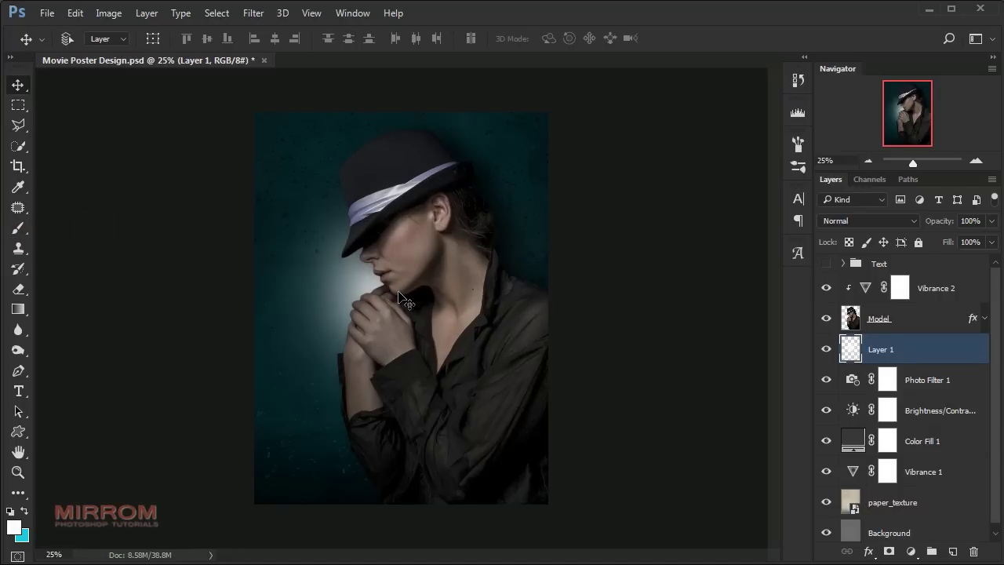
key(ctrl+t)
drag(254, 134, 190, 64)
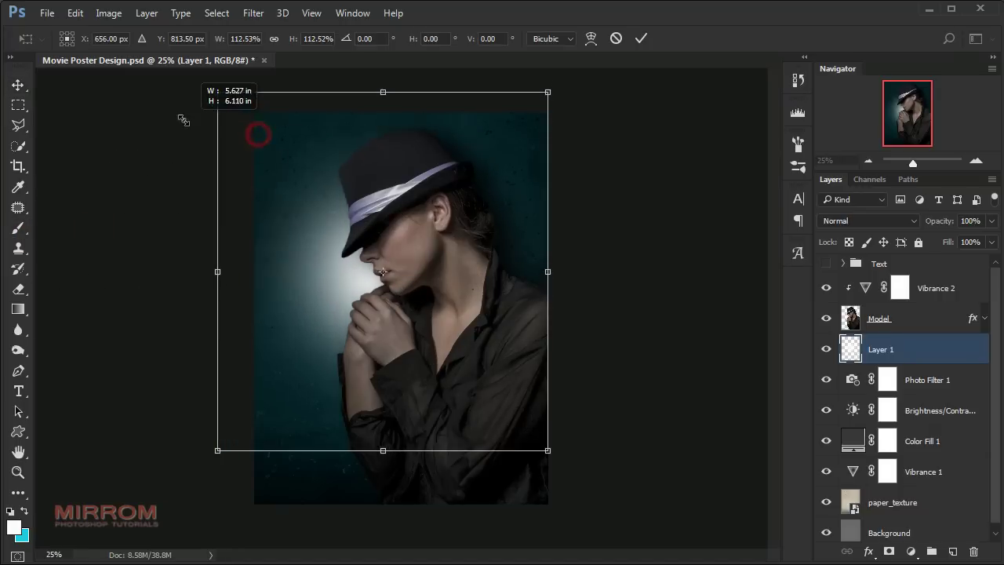
drag(548, 451, 643, 518)
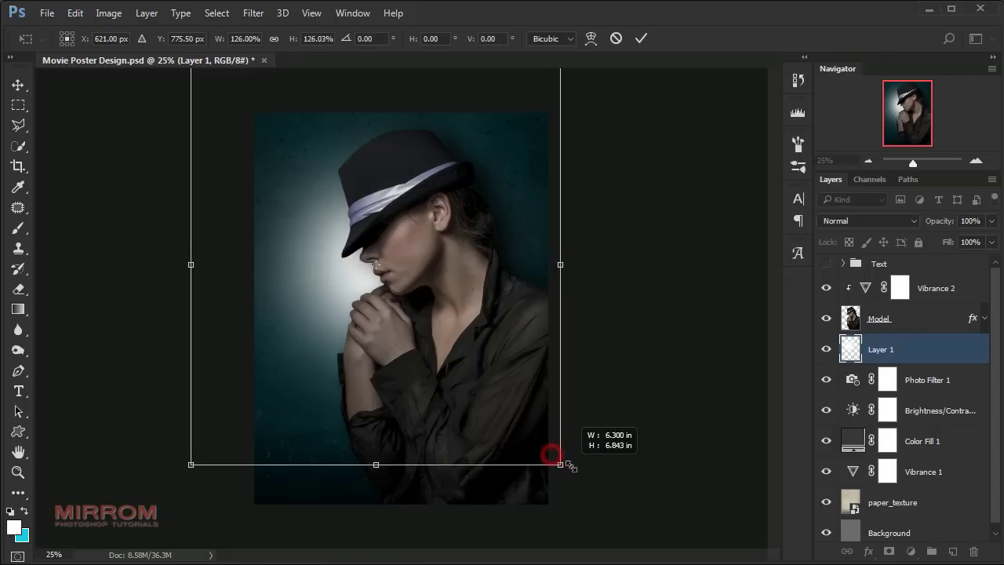
drag(580, 451, 565, 439)
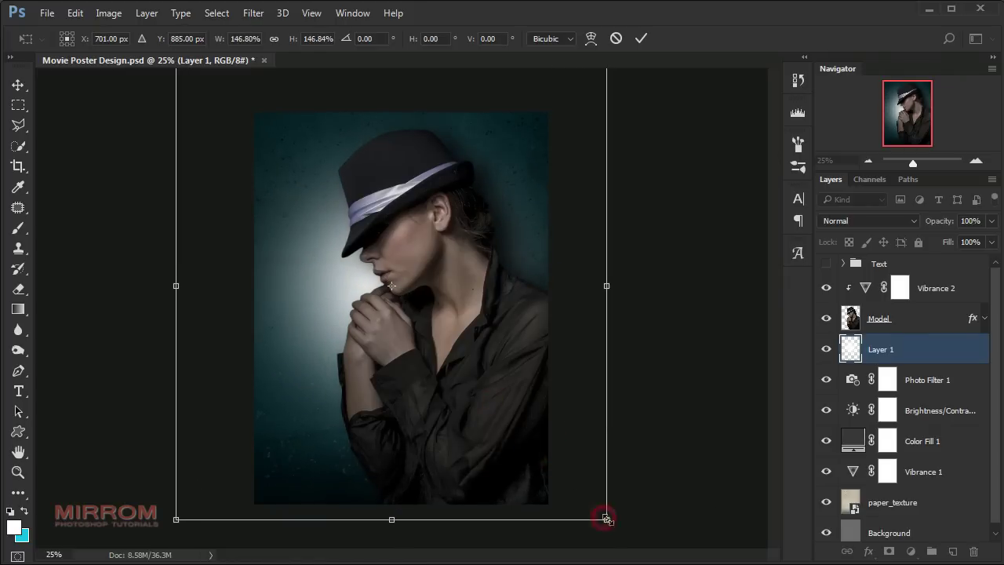
drag(600, 511, 612, 523)
drag(509, 418, 517, 408)
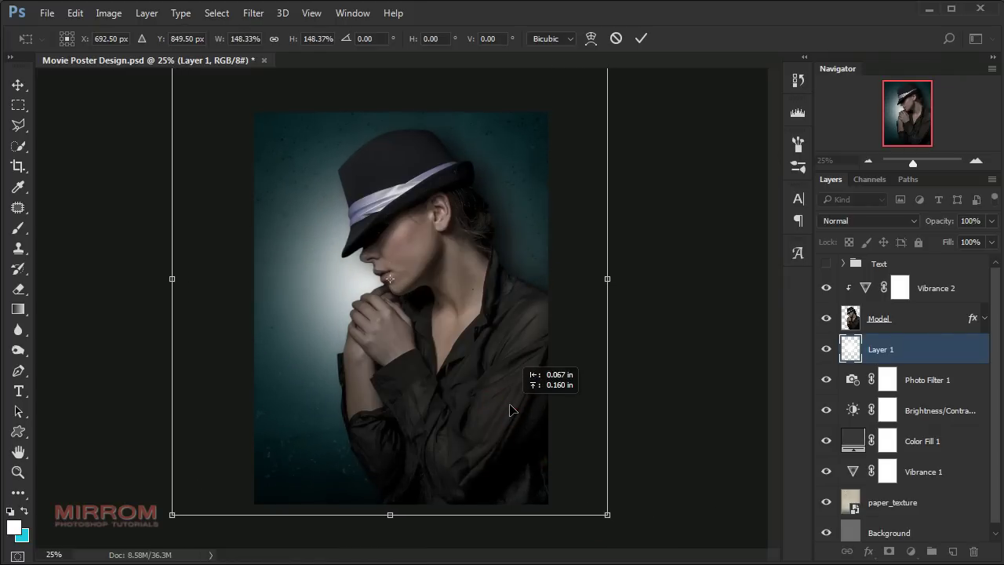
key(Return)
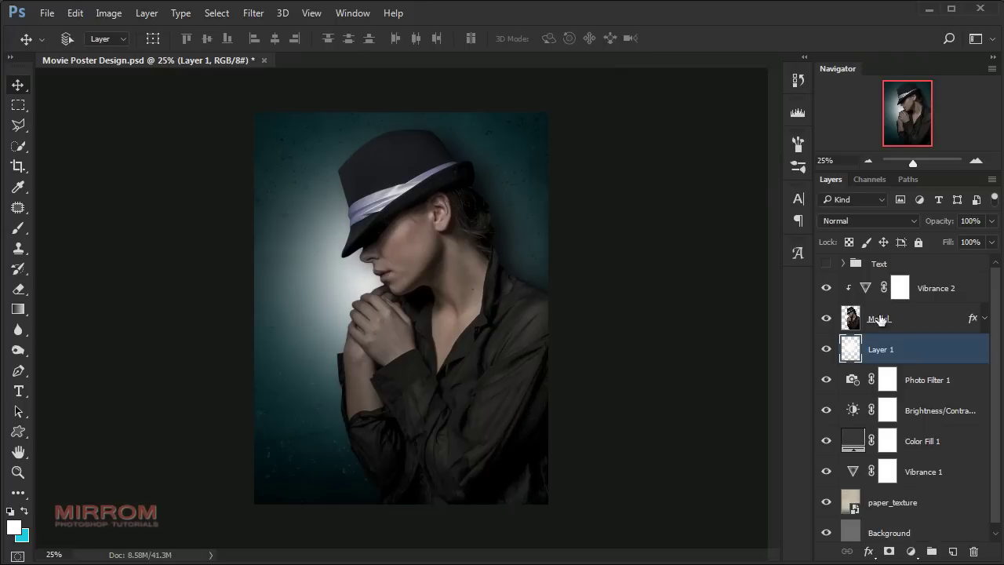
- Set the glow layer's blend mode to Overlay
click(913, 219)
click(873, 378)
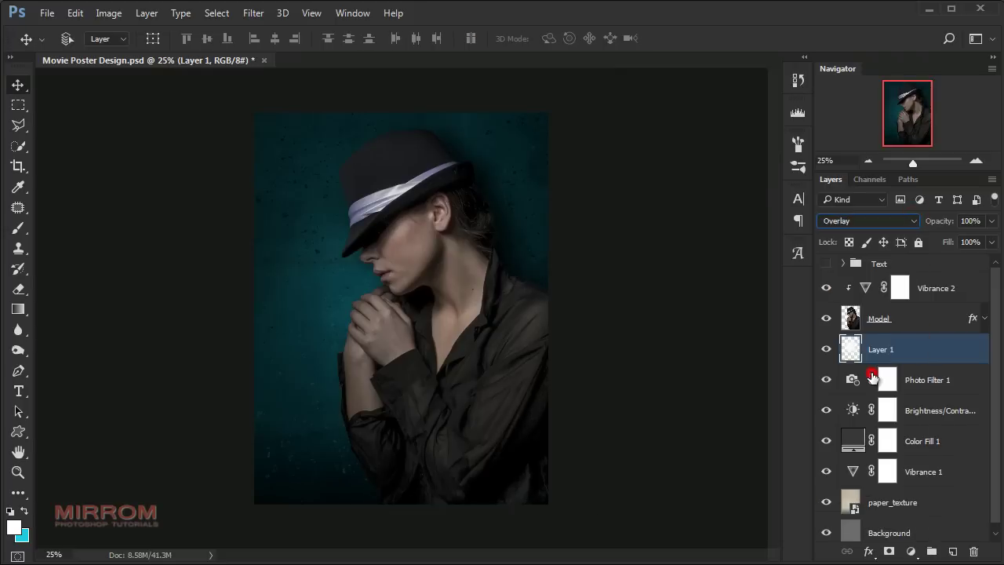
click(913, 352)
- Duplicate the glow into Layer 1 copy blended with Soft Light, then select Vibrance 2
key(ctrl+j)
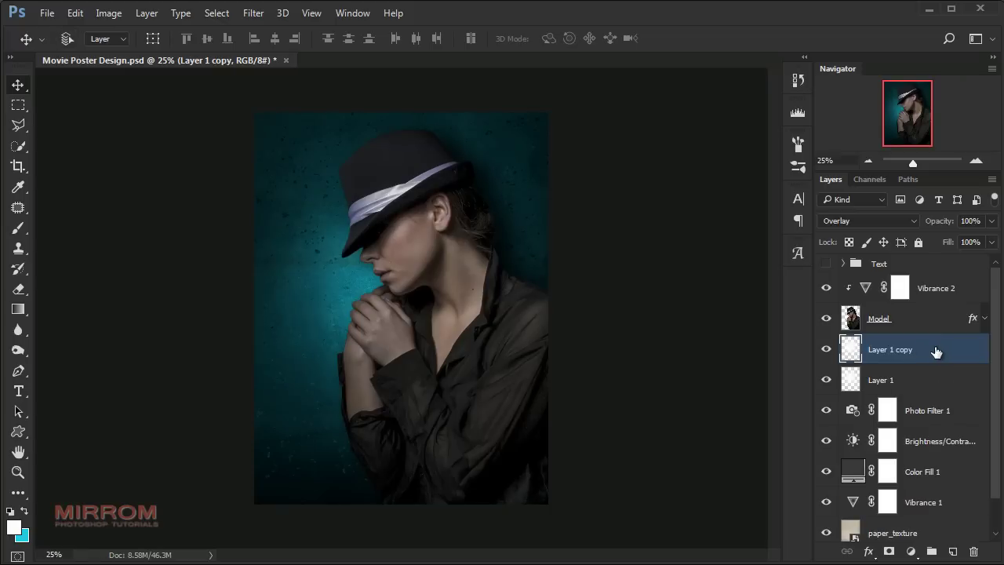
click(871, 220)
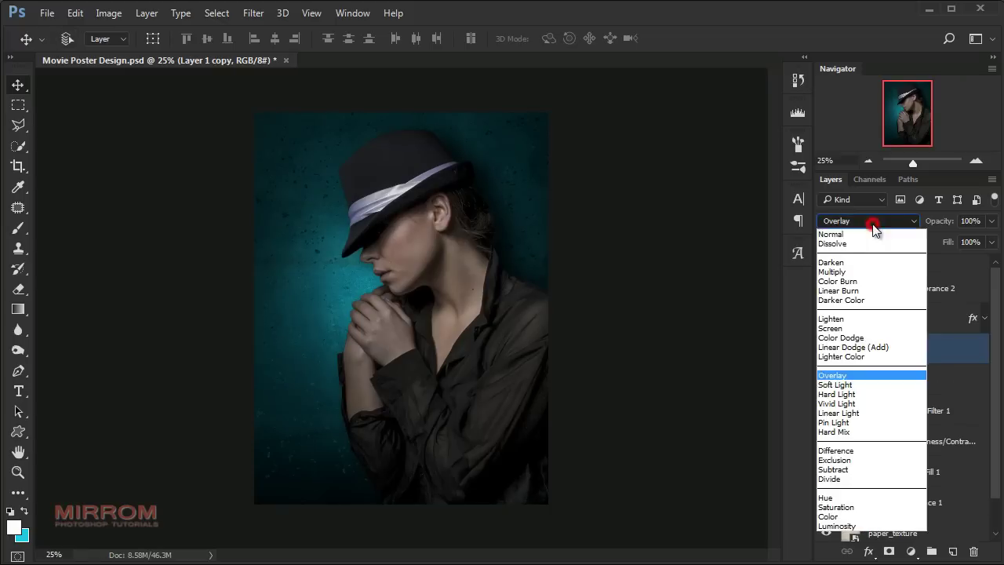
click(841, 381)
click(841, 351)
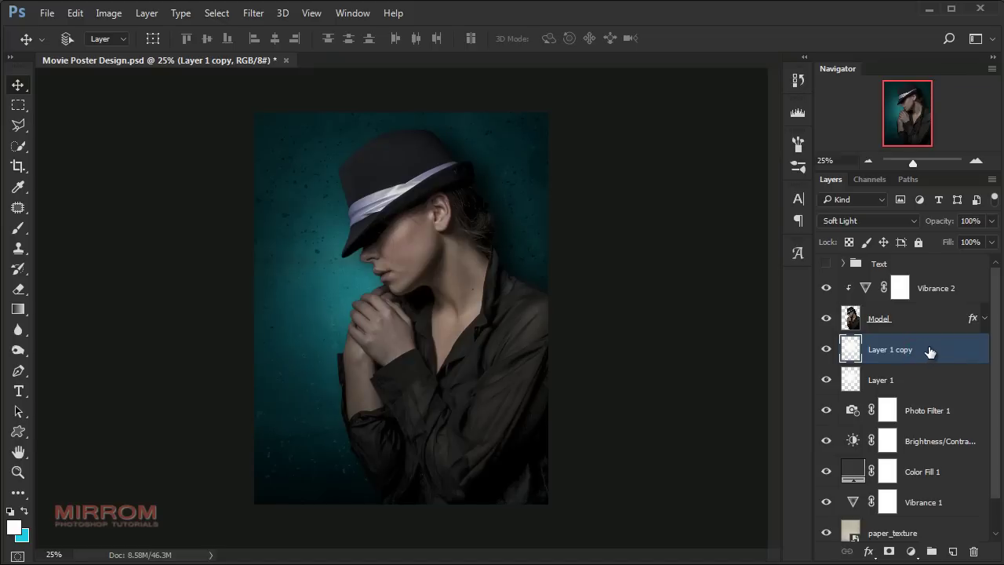
click(941, 289)
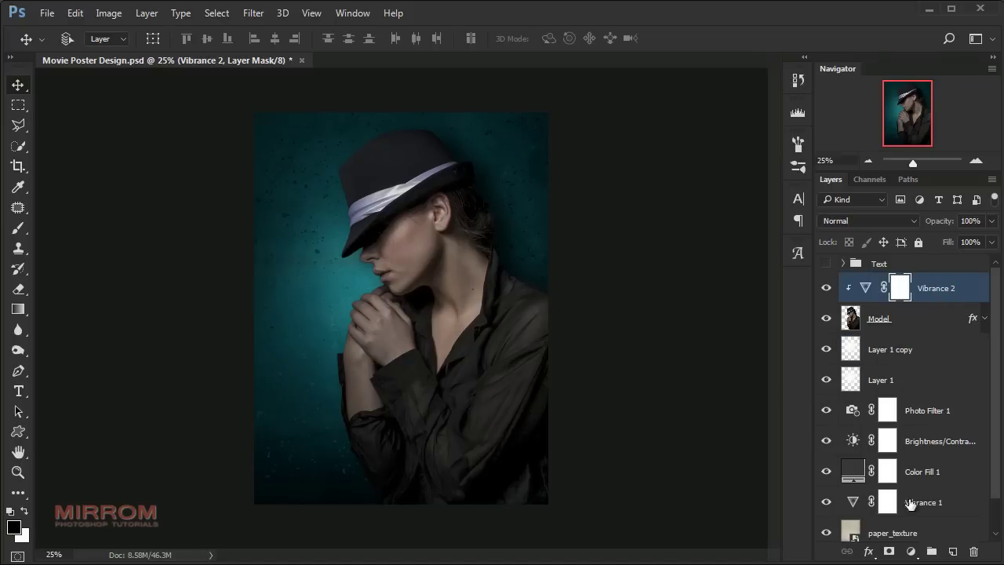
- Add Layer 2 as a clipping mask and fill it with 50% Gray
click(950, 552)
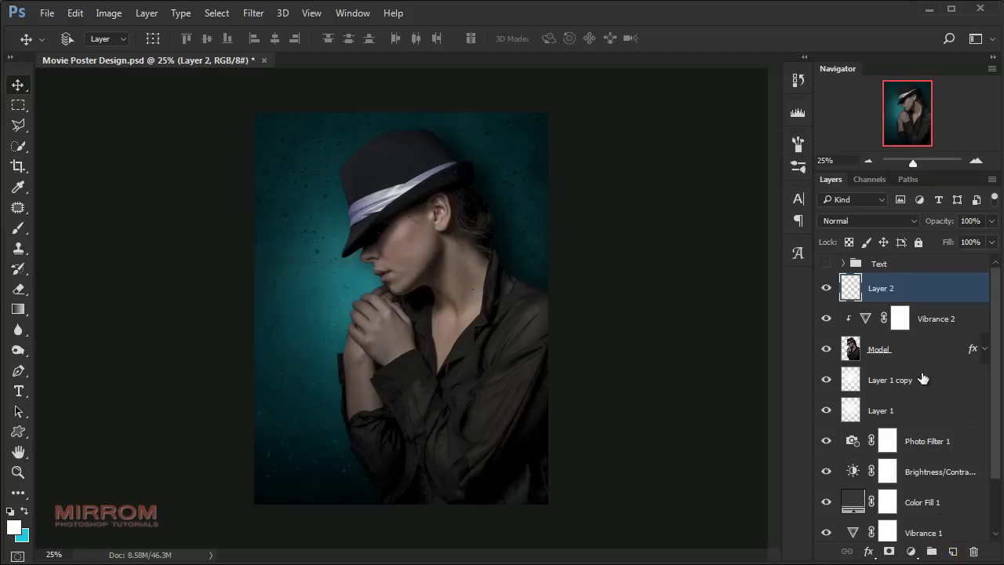
right_click(969, 288)
click(753, 362)
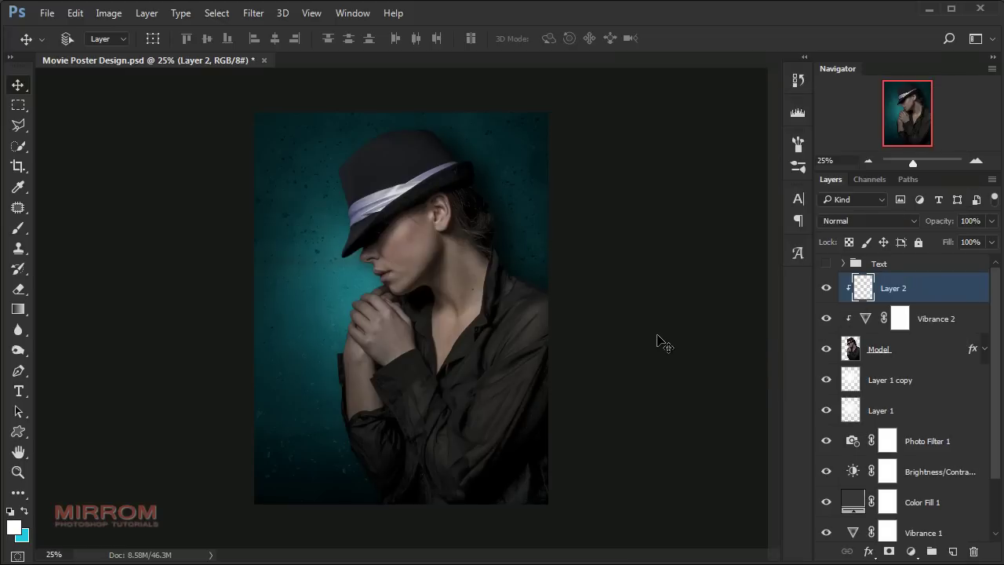
key(shift+F5)
click(606, 238)
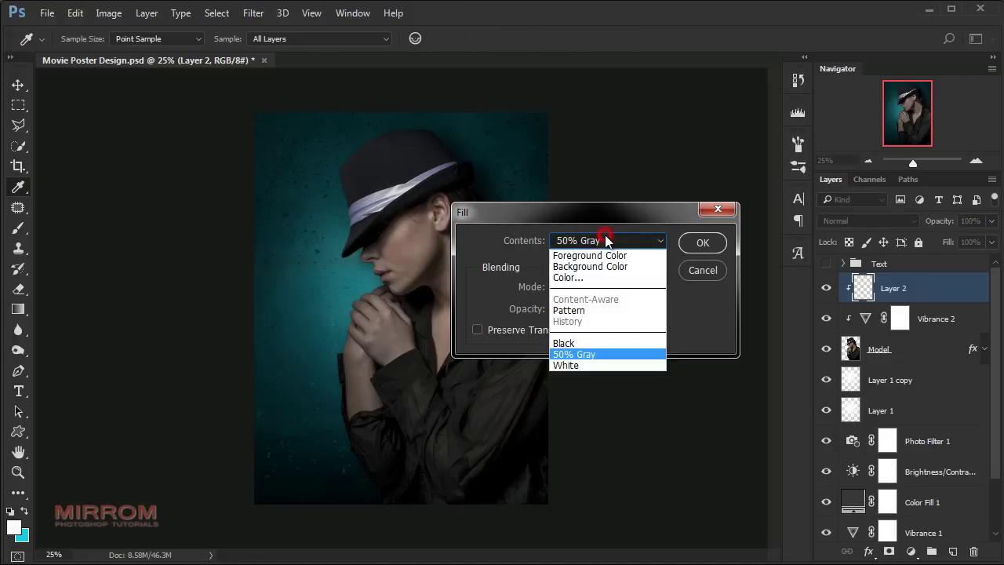
click(574, 354)
click(578, 287)
click(587, 198)
click(525, 308)
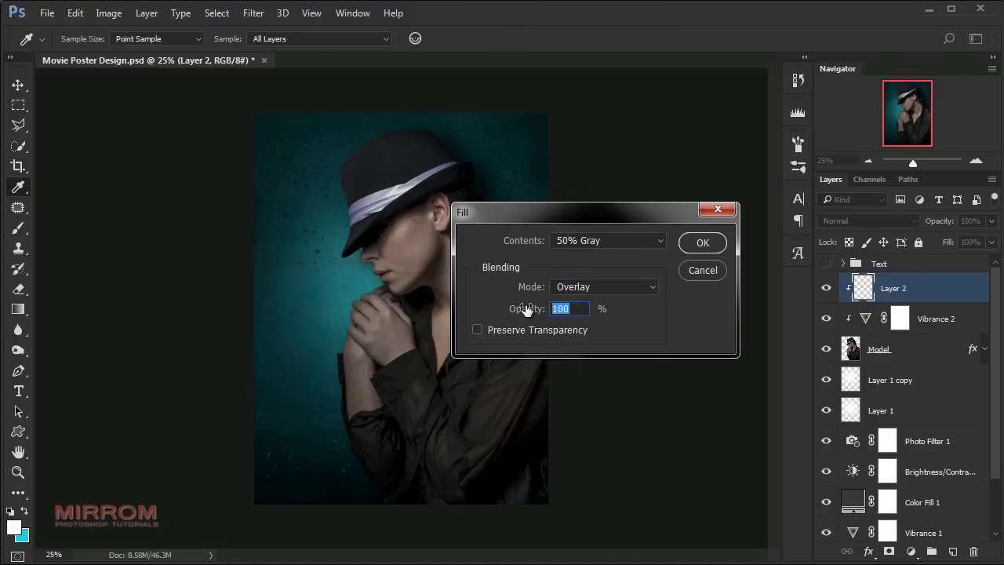
click(694, 248)
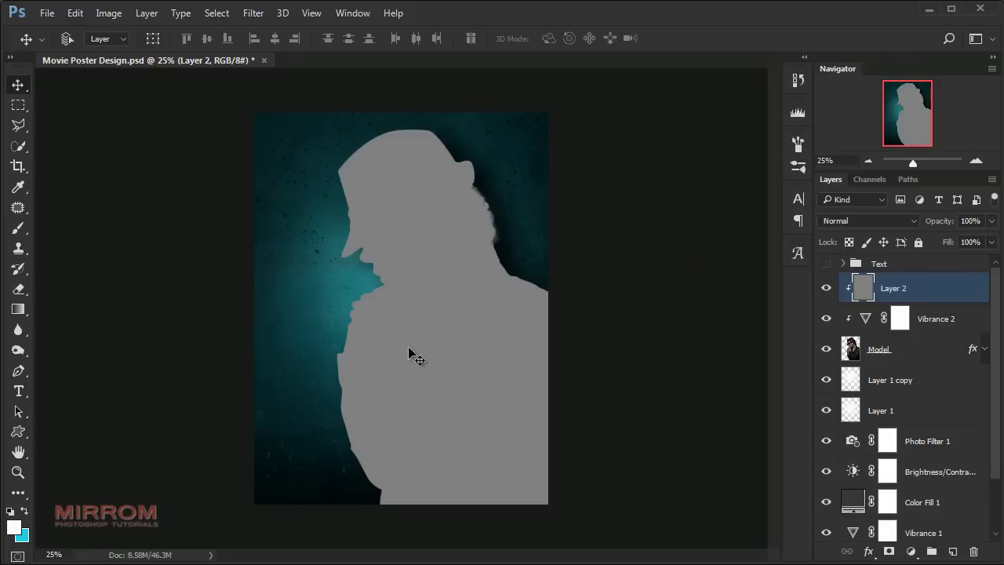
- Set Layer 2's blend mode to Overlay and zoom the poster to 50%
click(887, 222)
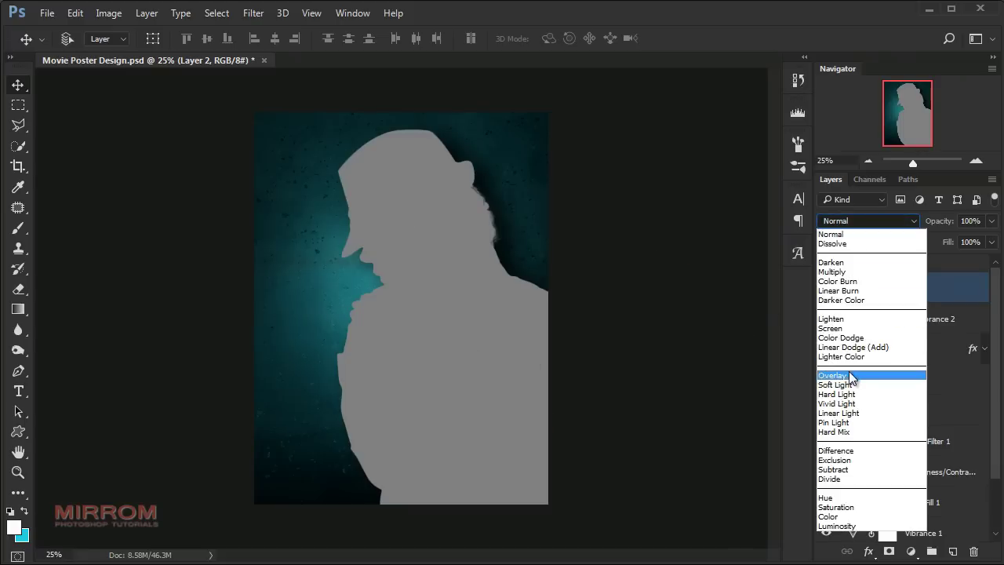
click(876, 375)
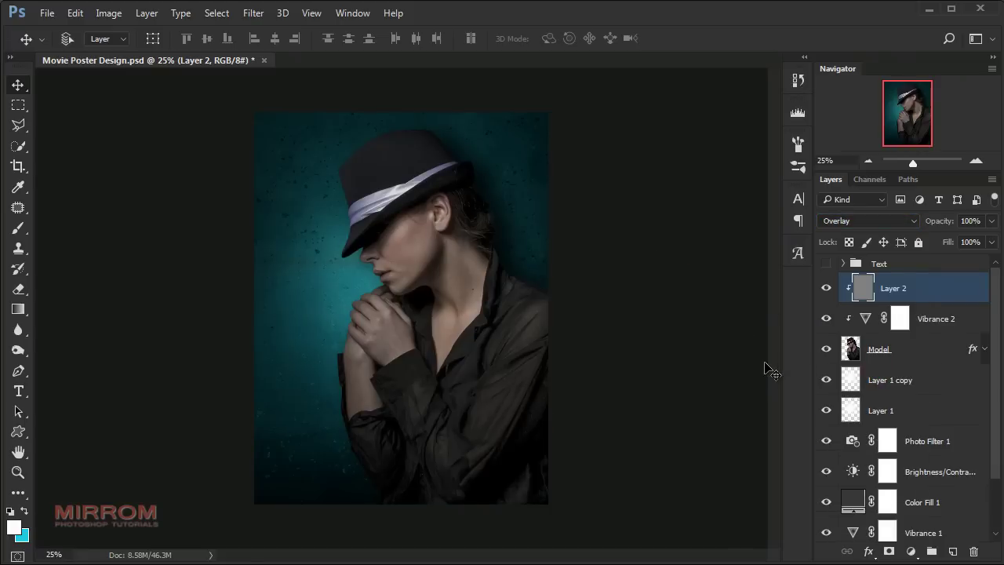
key(ctrl+plus)
- Pick the Dodge tool, dab the sleeve, and enlarge the brush to 200
scroll(764, 369, down, 3)
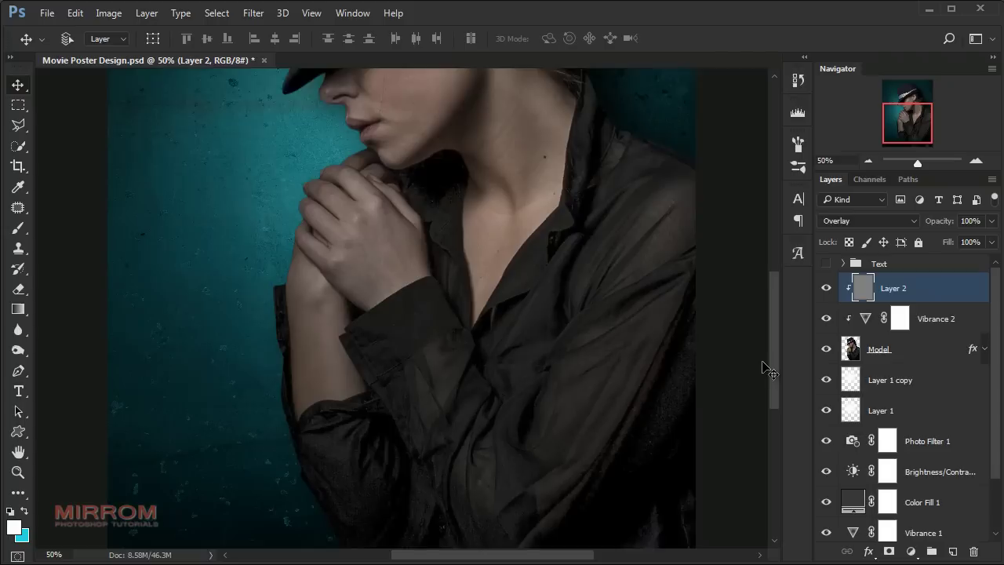
scroll(765, 368, down, 2)
scroll(765, 369, up, 1)
click(18, 350)
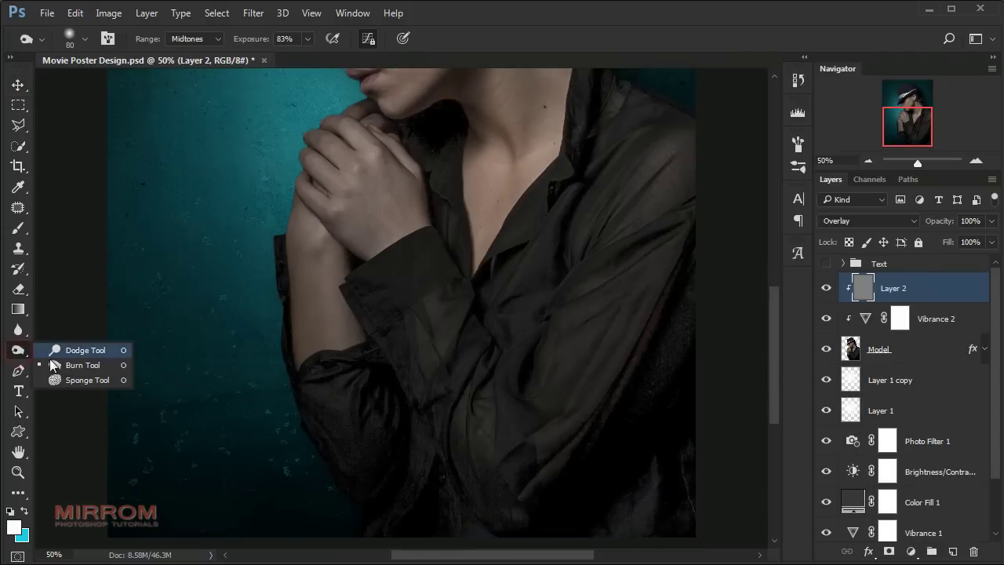
click(62, 365)
click(409, 309)
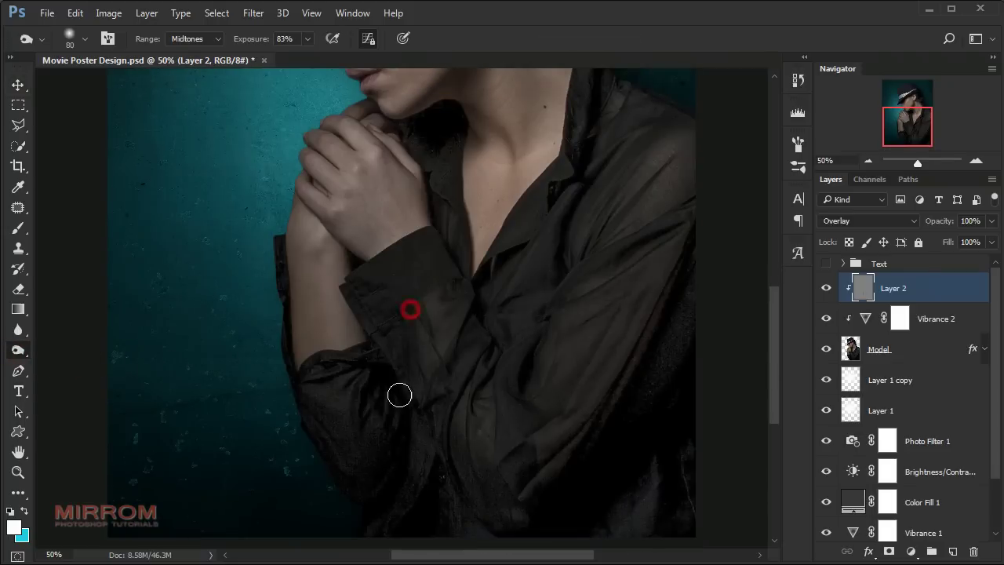
key(bracketright)
key(bracketright)
key(bracketright)
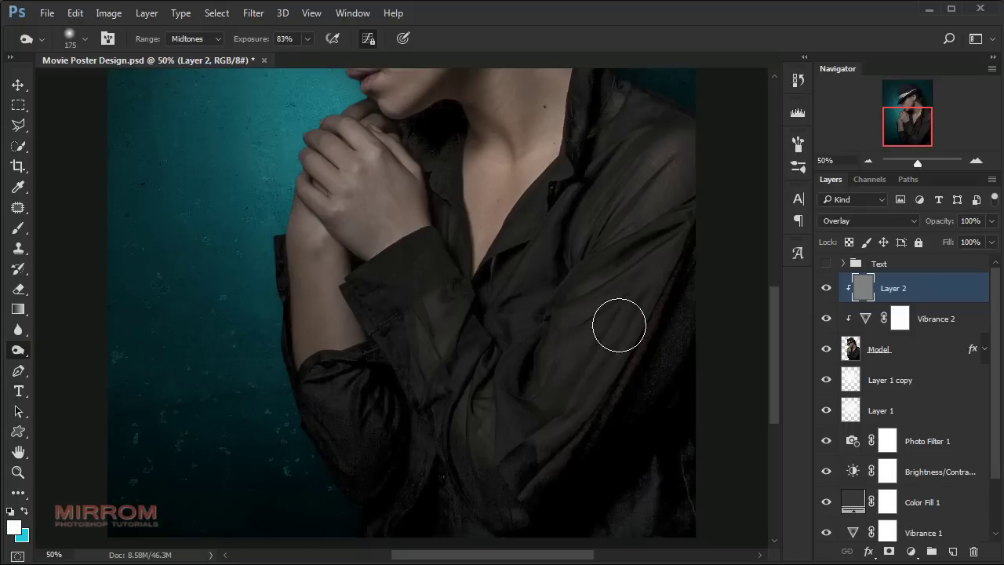
key(bracketright)
key(bracketright)
- Set the Dodge brush to 150 with Range Highlights and 77% exposure
scroll(652, 360, down, 3)
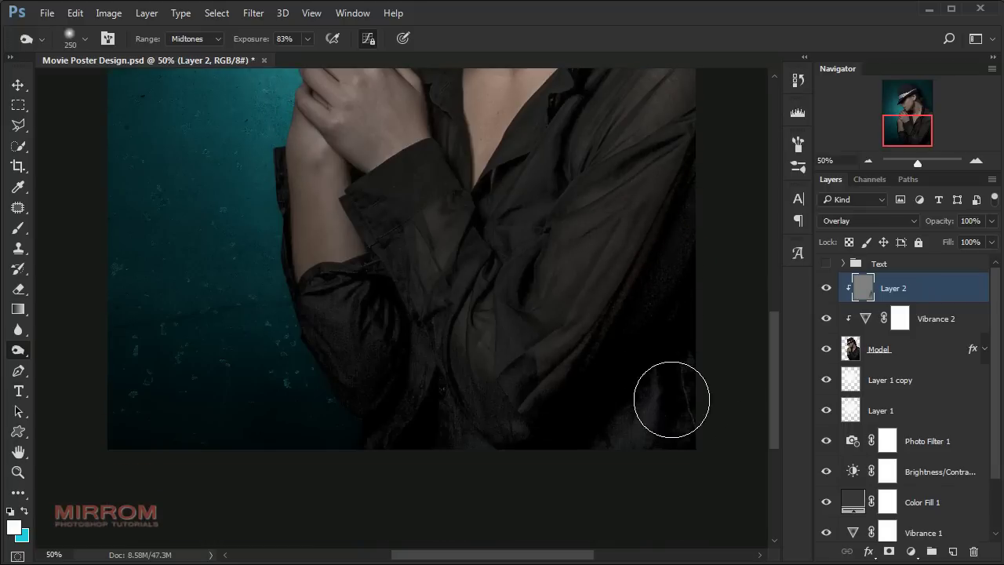
key(bracketleft)
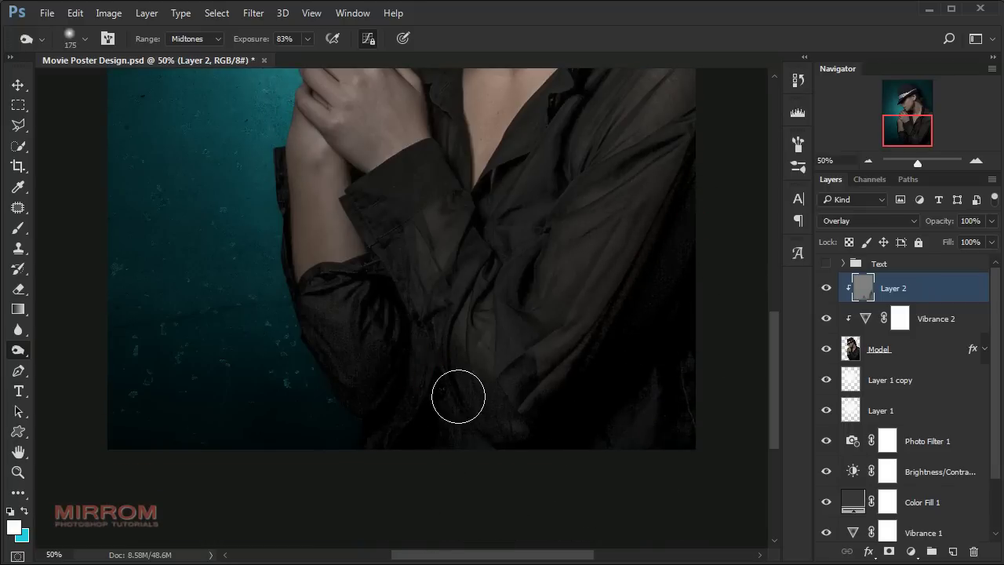
key(bracketleft)
key(bracketleft)
key(bracketright)
scroll(455, 377, up, 6)
scroll(529, 348, down, 3)
click(217, 40)
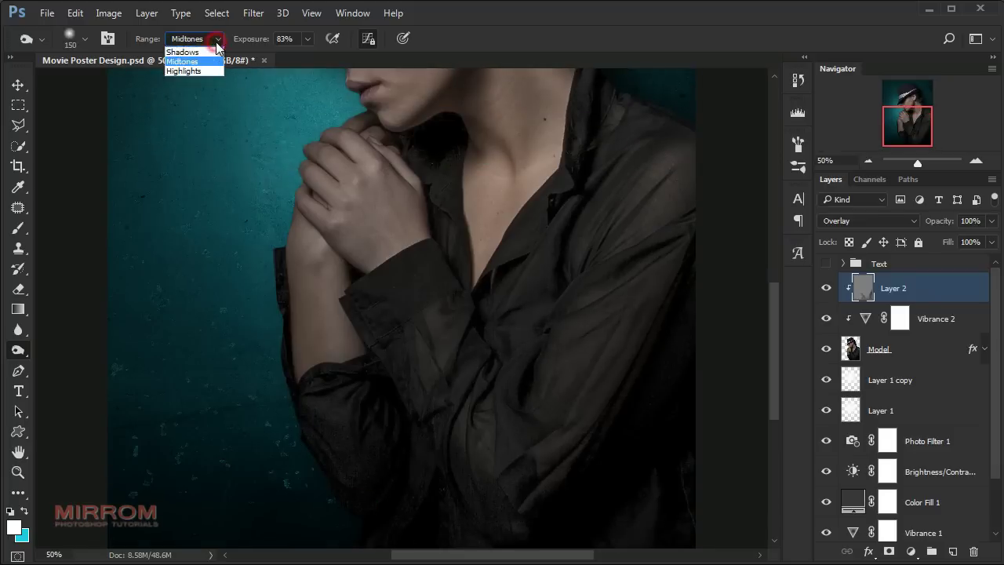
click(188, 72)
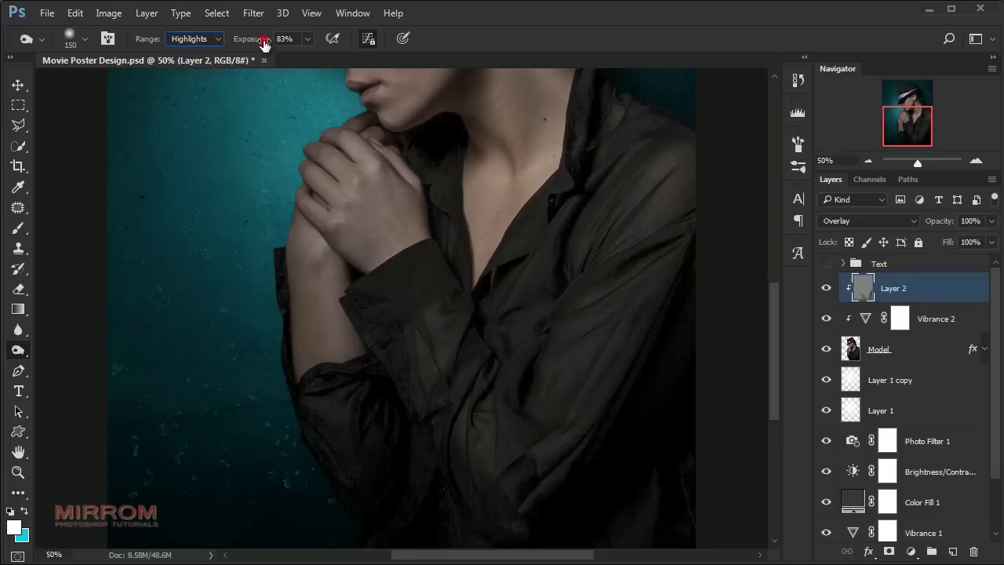
drag(264, 44, 259, 45)
- Dodge the wrist, forearm and back of the hand, dropping exposure to 52%
drag(347, 265, 355, 279)
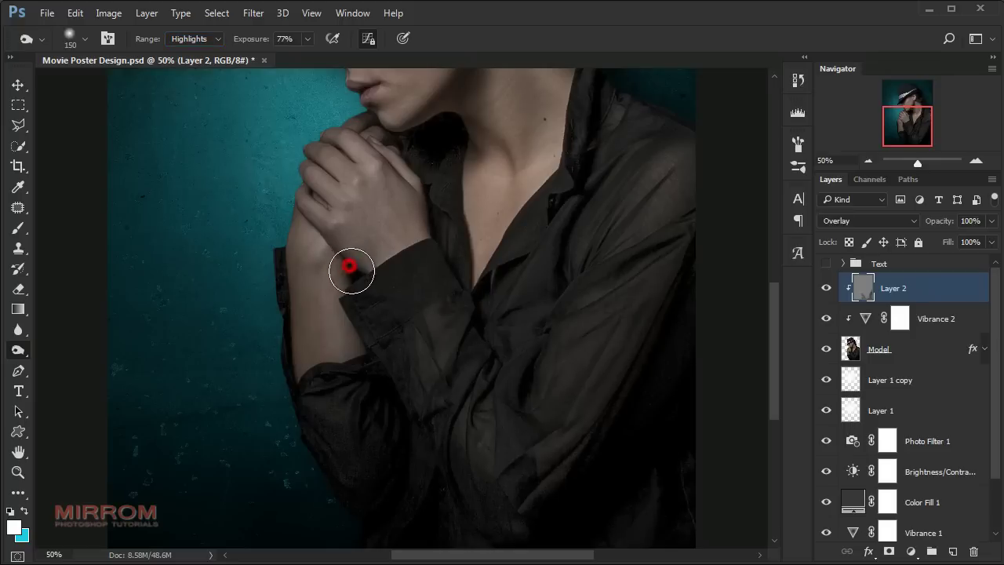
key(bracketleft)
drag(370, 369, 299, 304)
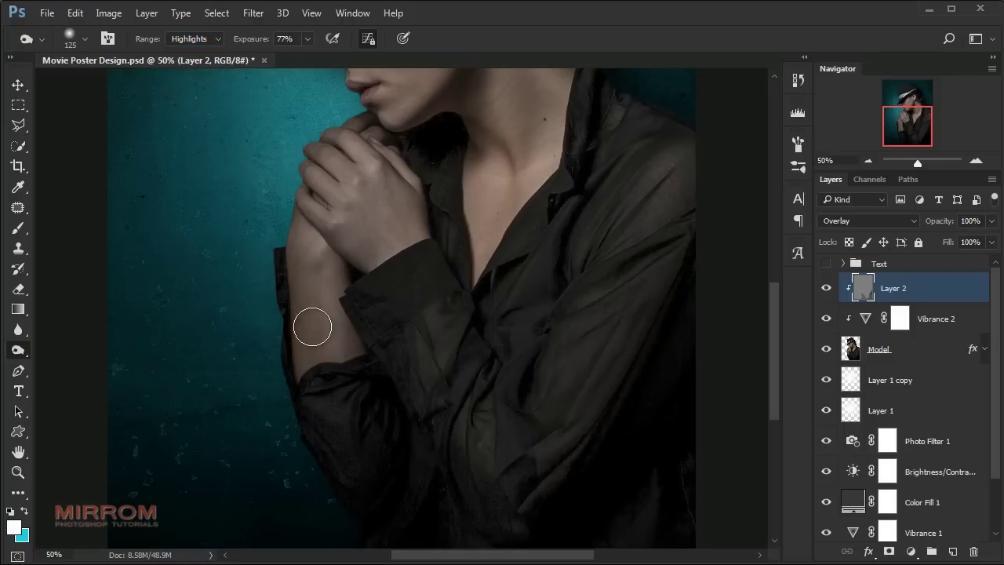
click(284, 38)
text(52)
key(Return)
key(bracketleft)
key(bracketleft)
key(bracketleft)
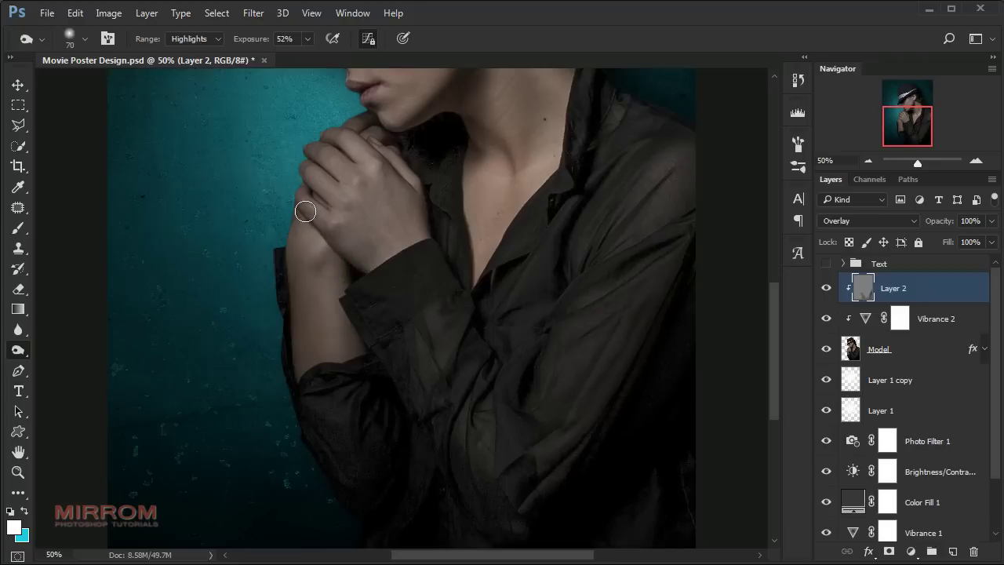
drag(356, 216, 416, 197)
key(bracketleft)
key(bracketleft)
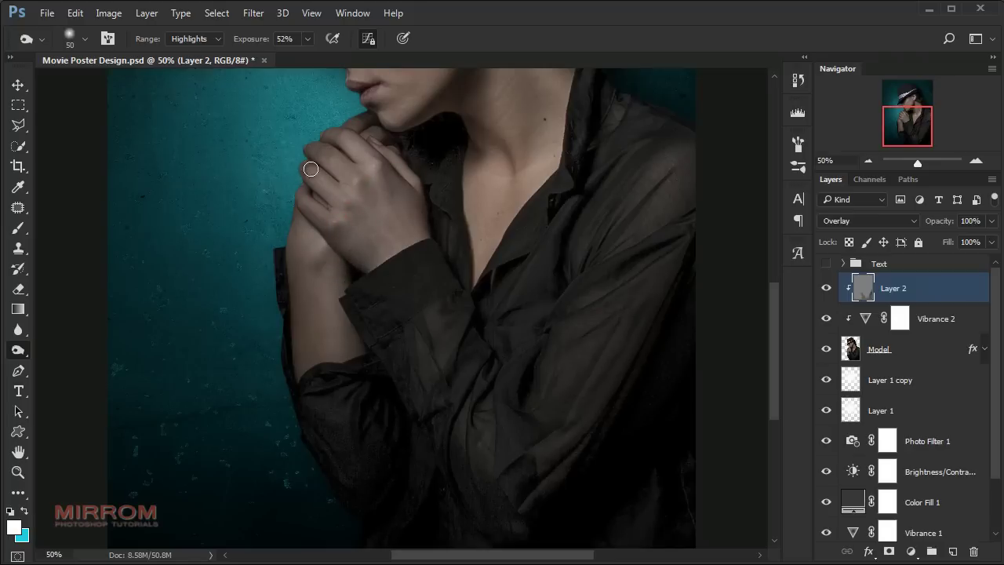
- At 72% exposure, dodge the chest between the collars and set the brush to 125
key(ctrl+plus)
key(ctrl+minus)
key(ctrl+minus)
key(bracketright)
key(bracketright)
key(bracketright)
click(284, 38)
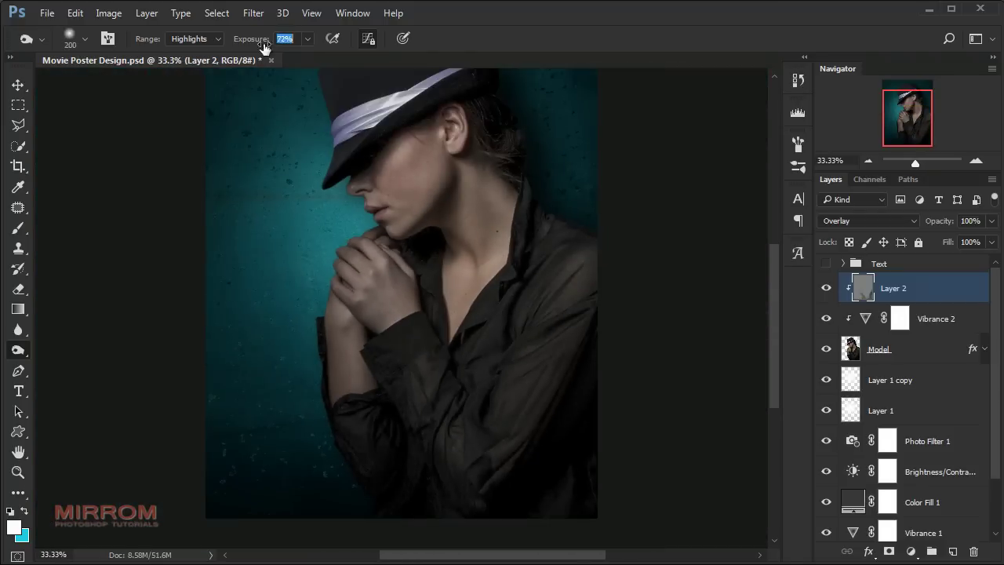
text(72)
key(Return)
drag(471, 334, 427, 263)
key(bracketleft)
key(bracketleft)
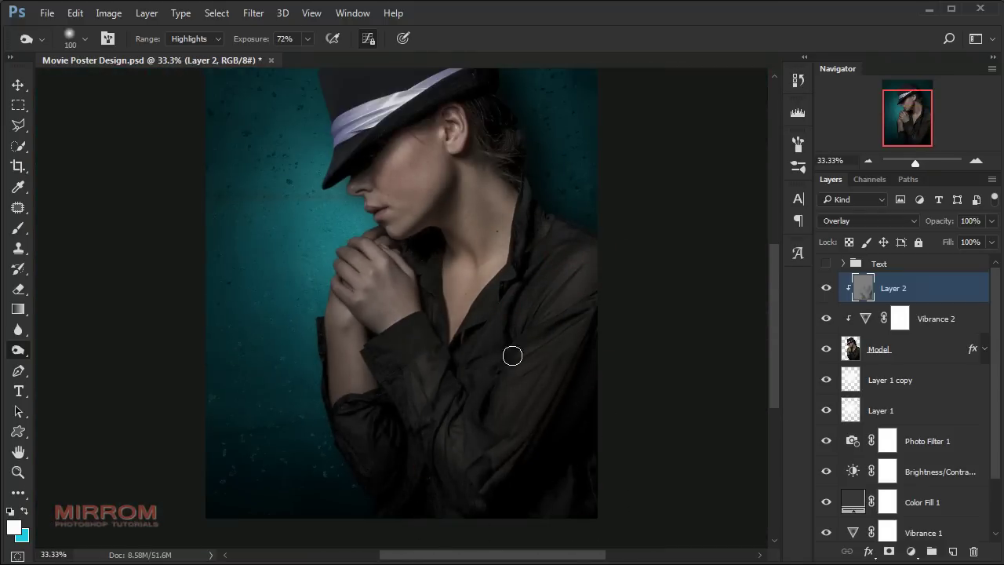
key(bracketright)
key(bracketright)
key(bracketright)
key(bracketleft)
key(bracketleft)
key(bracketleft)
- Zoom in on the head and dodge the cheek beside the ear and the chin
scroll(485, 304, up, 1)
key(ctrl+plus)
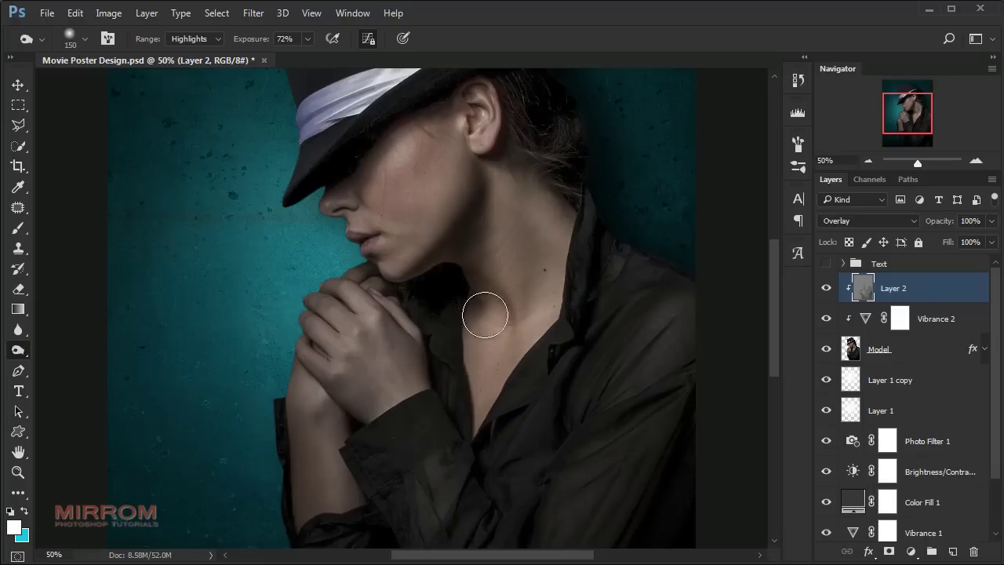
key(bracketright)
key(bracketright)
key(bracketright)
key(bracketleft)
key(bracketleft)
key(bracketleft)
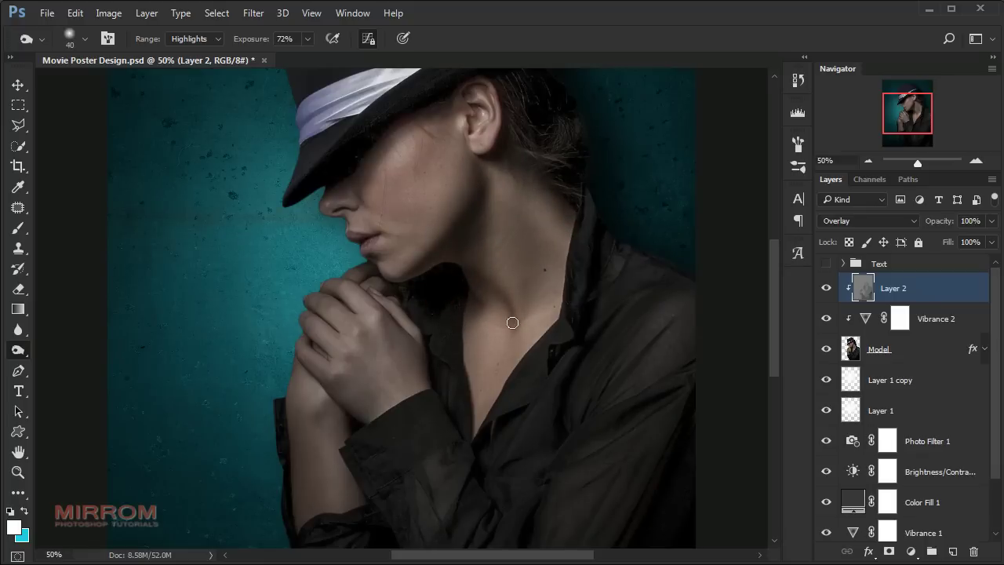
key(ctrl+plus)
key(bracketright)
key(bracketright)
key(bracketright)
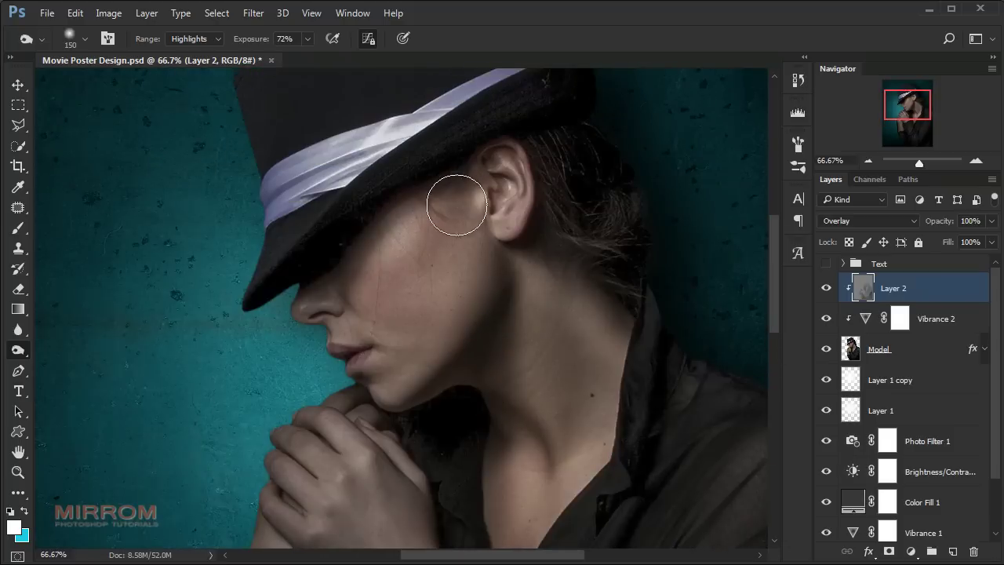
drag(457, 206, 398, 280)
key(bracketleft)
key(bracketleft)
key(bracketleft)
drag(465, 188, 486, 259)
drag(390, 361, 384, 407)
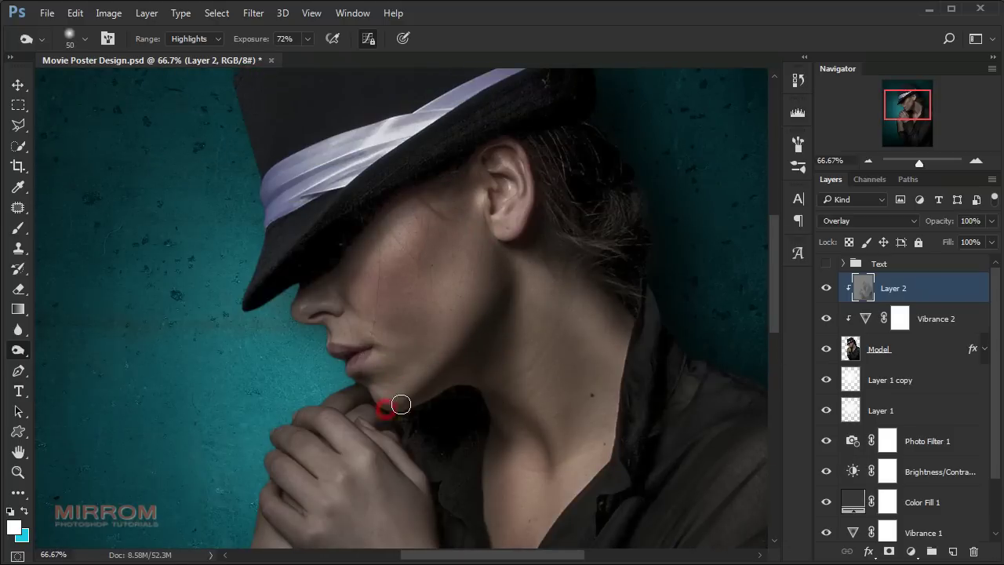
key(bracketright)
key(bracketright)
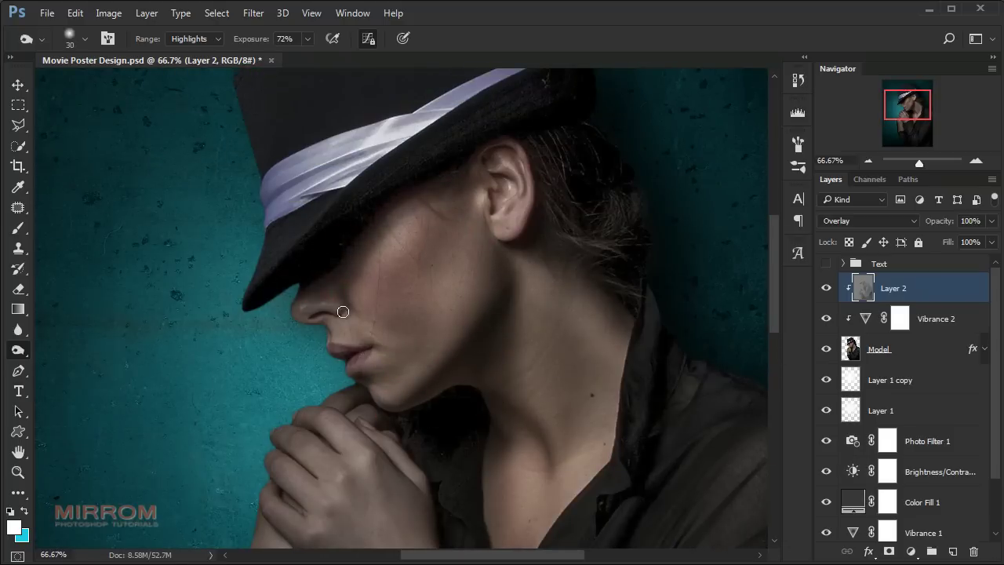
key(bracketright)
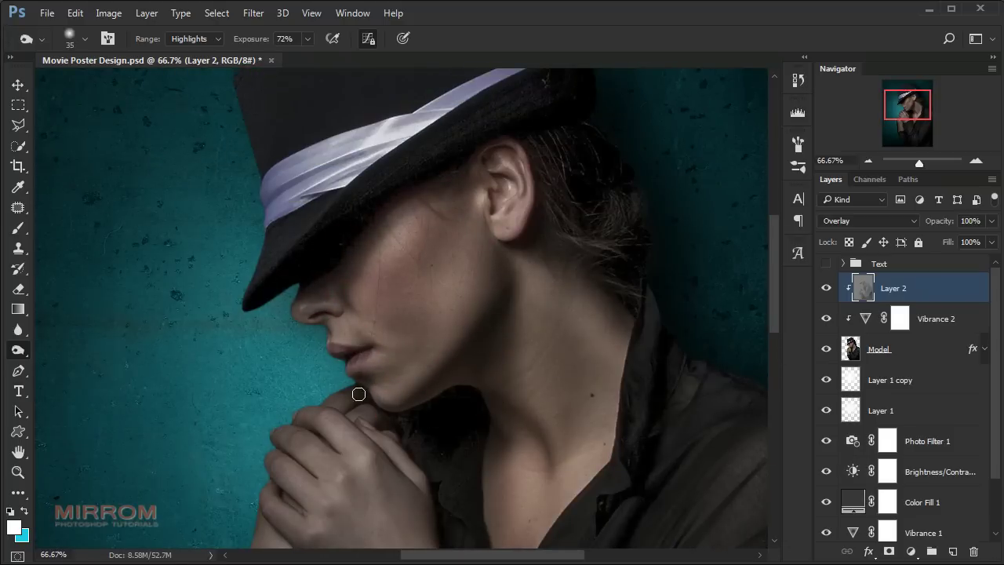
- Dodge around the ear at 100% zoom, then the hat band's lower edge at 88% exposure
key(ctrl+plus)
mouse_move(587, 202)
mouse_down()
mouse_move(601, 236)
mouse_move(549, 269)
mouse_up()
drag(524, 203, 539, 203)
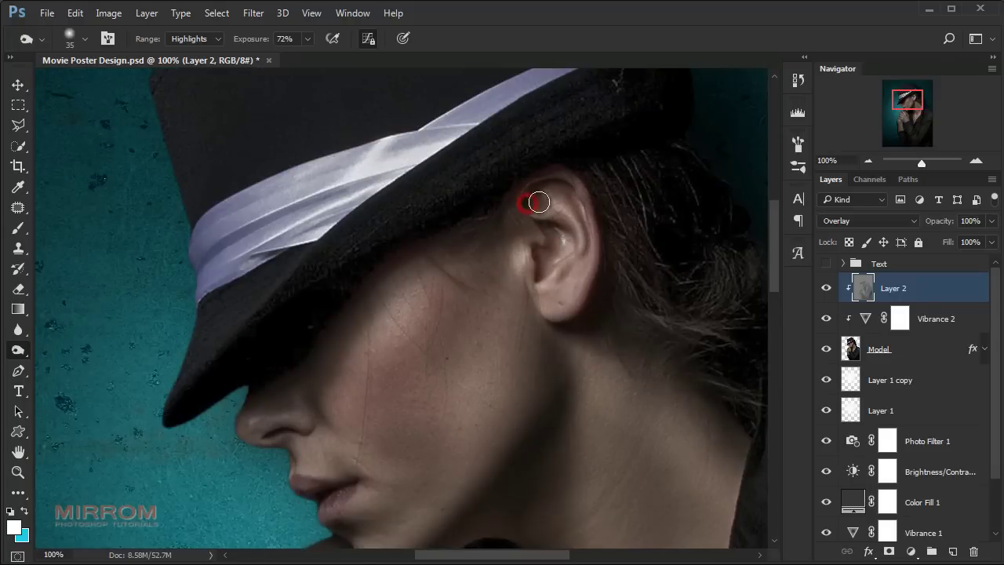
key(bracketright)
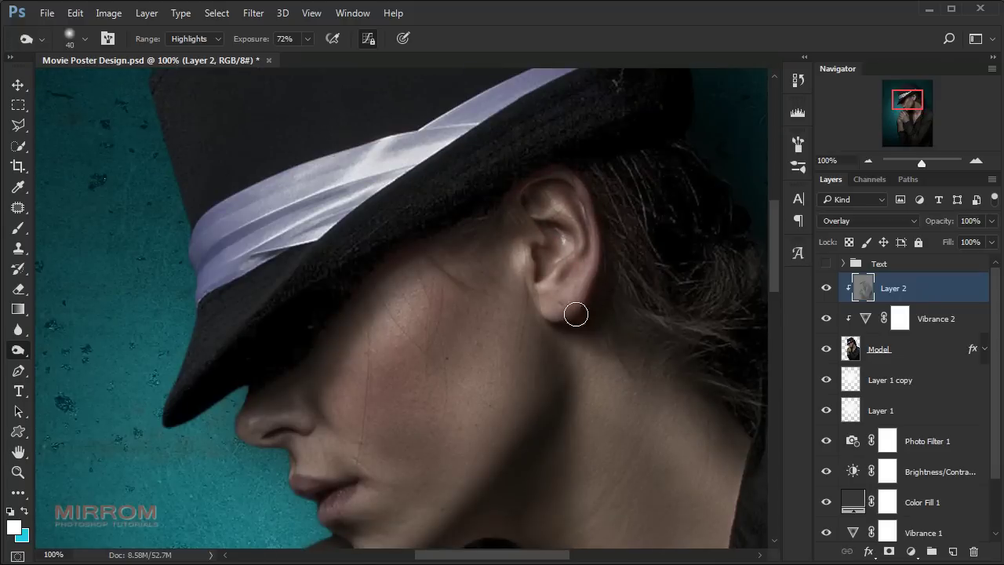
key(ctrl+minus)
key(bracketright)
key(bracketright)
key(bracketright)
key(8)
key(8)
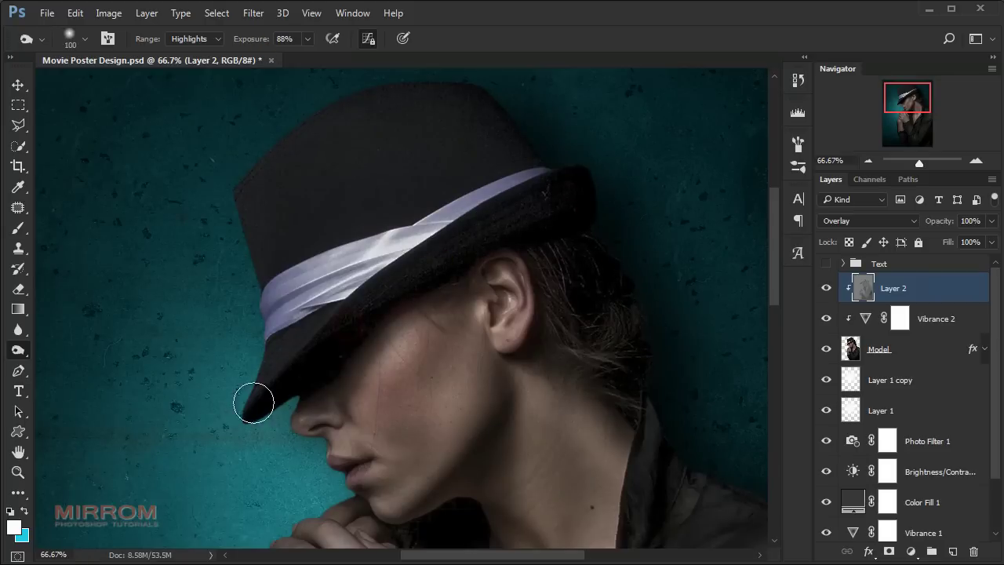
key(bracketleft)
key(bracketleft)
key(bracketleft)
drag(329, 308, 300, 330)
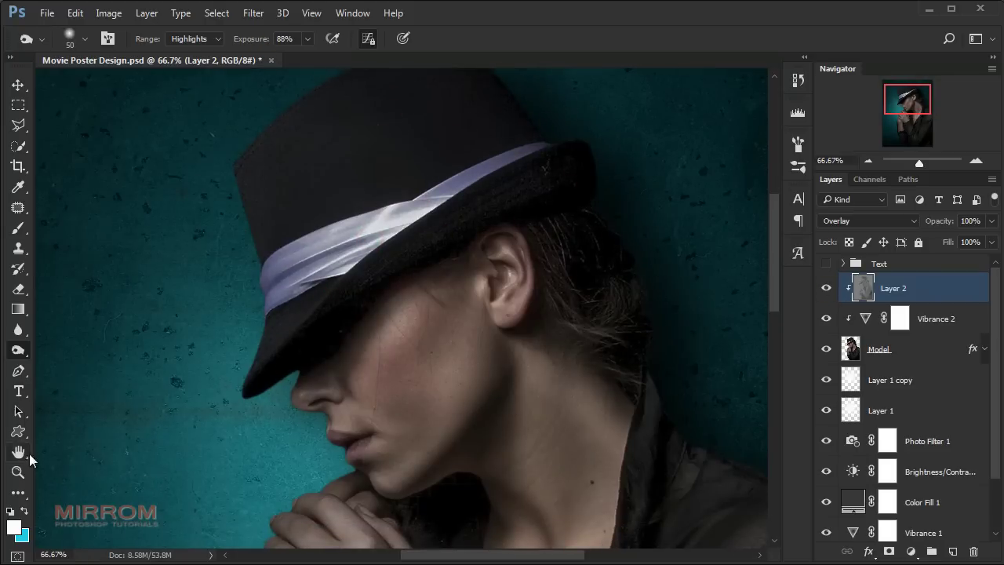
- Switch to the Dodge tool with Highlights range, a 45 px brush and 32% exposure
right_click(21, 353)
click(82, 363)
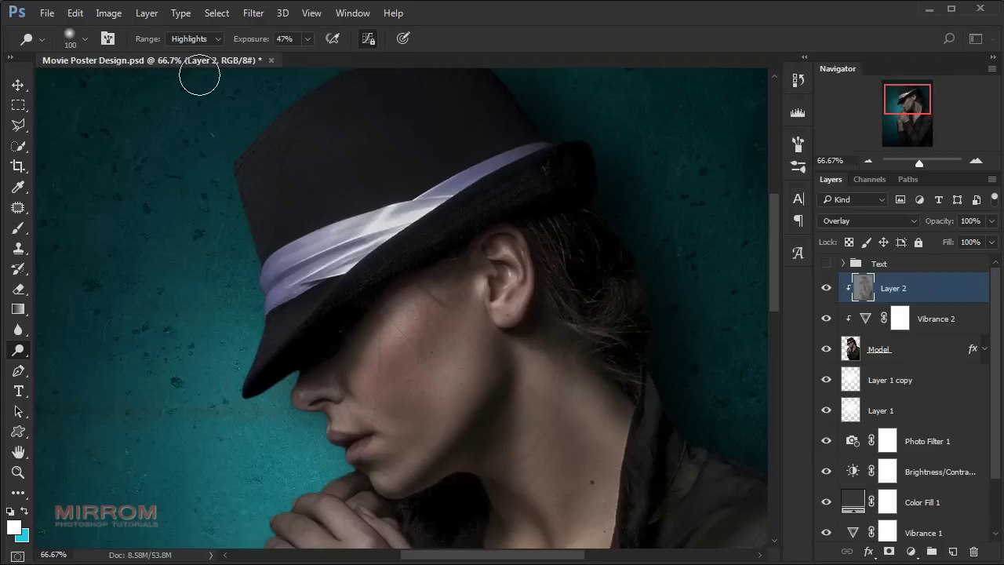
click(198, 39)
click(200, 70)
key(bracketright)
key(bracketright)
key(bracketright)
key(bracketright)
key(bracketright)
key(bracketright)
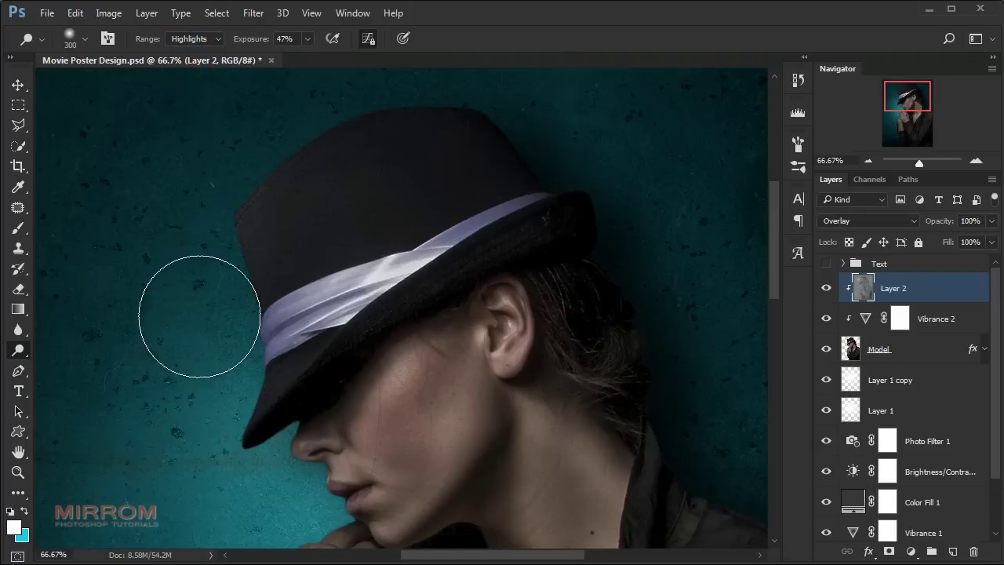
key(bracketleft)
key(bracketleft)
key(bracketleft)
scroll(235, 308, down, 2)
key(bracketleft)
key(bracketleft)
scroll(271, 349, down, 2)
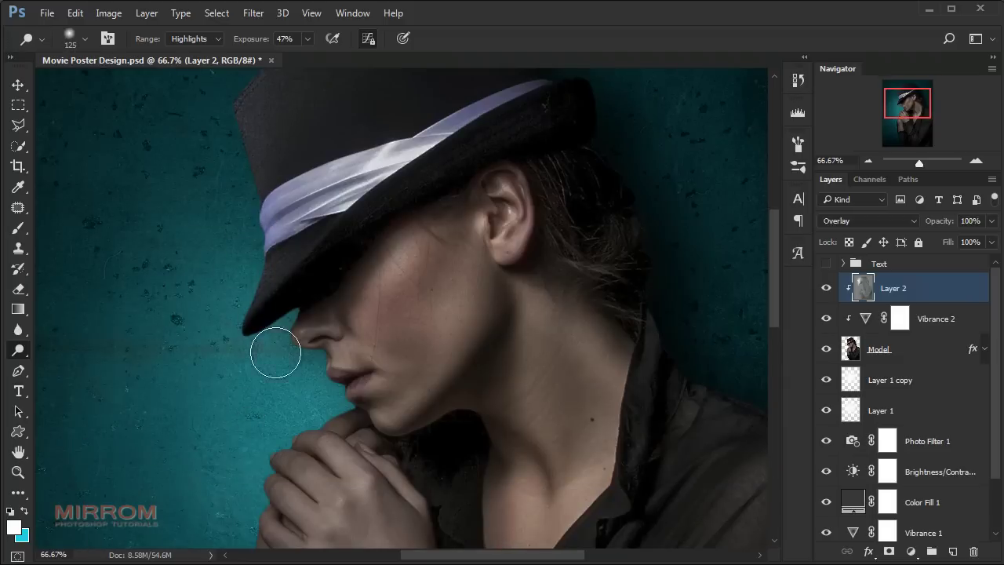
key(bracketleft)
key(bracketleft)
key(bracketleft)
key(bracketleft)
key(bracketleft)
key(bracketleft)
drag(265, 41, 253, 45)
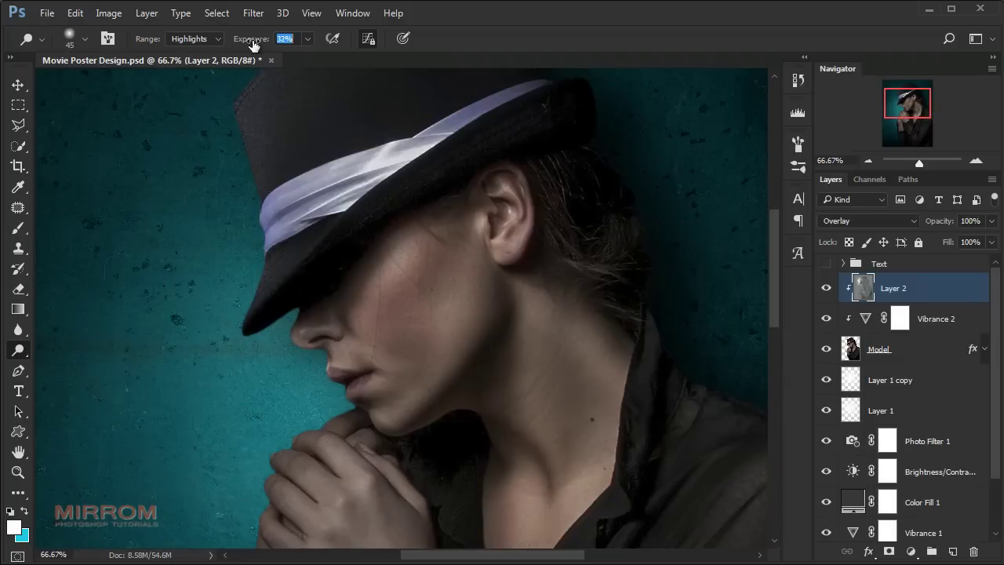
- Dodge the cheek, chin, ear and the hair behind the ear at 100% zoom
key(ctrl+plus)
key(bracketright)
key(bracketright)
key(bracketright)
key(bracketright)
key(bracketright)
key(bracketright)
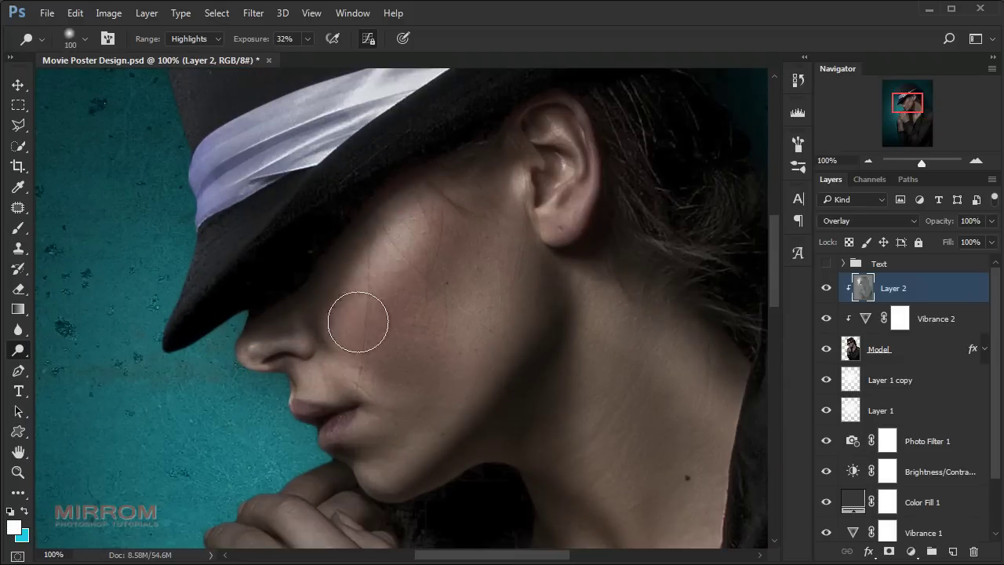
mouse_move(358, 322)
mouse_down()
mouse_move(385, 385)
mouse_move(497, 287)
mouse_up()
key(bracketleft)
key(bracketleft)
key(bracketleft)
mouse_move(367, 473)
mouse_down()
mouse_move(397, 479)
mouse_move(392, 497)
mouse_up()
key(bracketleft)
key(bracketleft)
key(bracketleft)
scroll(514, 353, up, 2)
mouse_move(515, 258)
mouse_down()
mouse_move(571, 250)
mouse_move(587, 274)
mouse_move(552, 260)
mouse_up()
key(bracketleft)
drag(646, 206, 670, 285)
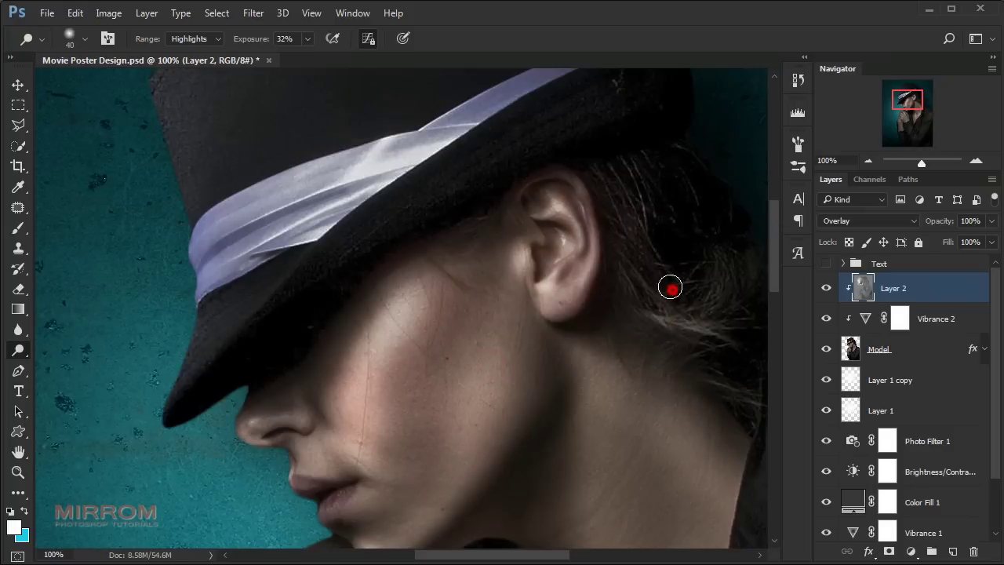
- Dodge the side of the neck with 90 px and 45 px brushes
scroll(670, 285, down, 6)
key(bracketright)
key(bracketright)
key(bracketright)
mouse_move(515, 150)
mouse_down()
mouse_move(528, 304)
mouse_move(573, 240)
mouse_up()
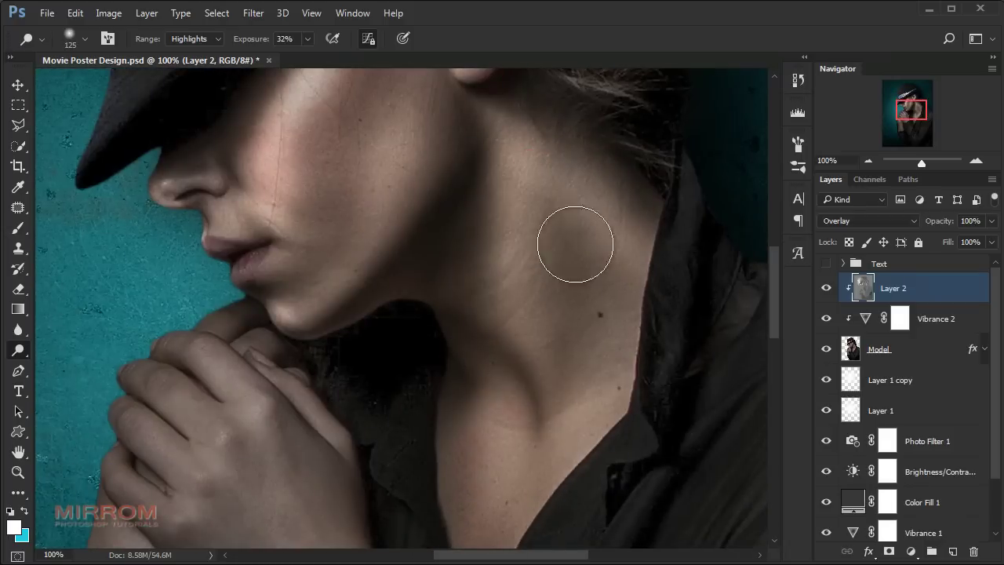
scroll(630, 327, down, 2)
key(bracketleft)
key(bracketleft)
key(bracketleft)
drag(630, 327, 502, 354)
key(bracketright)
key(bracketright)
key(bracketright)
- At 66.7% zoom, dodge the knuckles and nearby hand area with a smaller brush
key(ctrl+minus)
key(ctrl+minus)
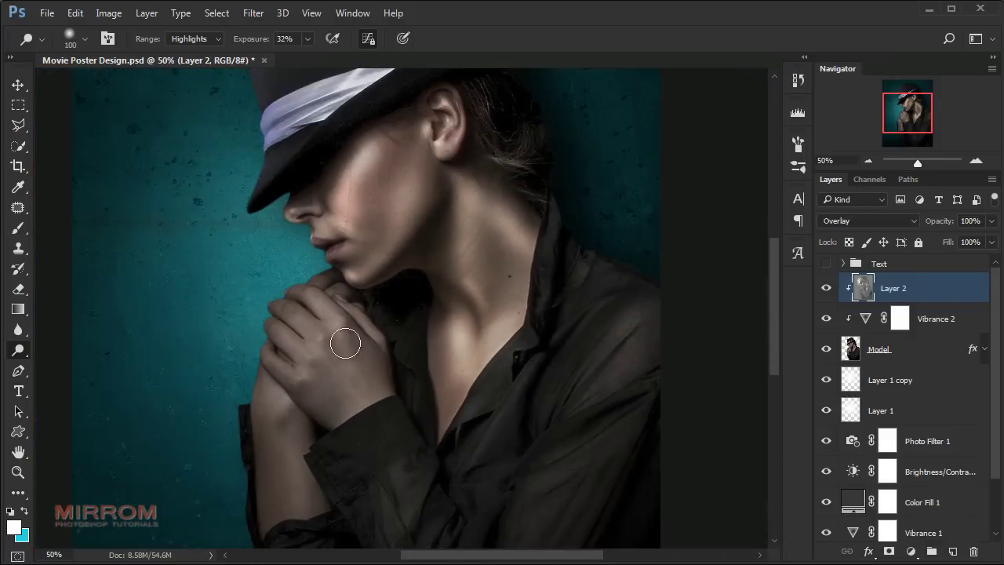
key(ctrl+plus)
key(bracketleft)
key(bracketleft)
key(bracketleft)
mouse_move(320, 343)
mouse_down()
mouse_move(280, 338)
mouse_move(298, 368)
mouse_move(374, 430)
mouse_move(347, 314)
mouse_up()
key(bracketright)
key(bracketright)
key(bracketright)
key(bracketleft)
key(bracketleft)
key(bracketleft)
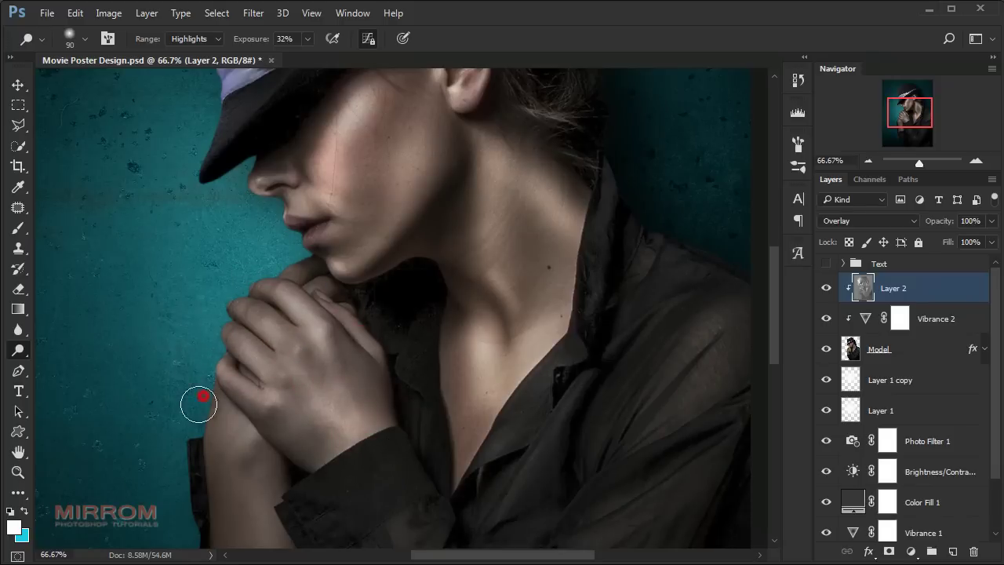
scroll(235, 353, down, 2)
drag(242, 316, 240, 347)
key(bracketright)
key(bracketright)
scroll(259, 384, down, 2)
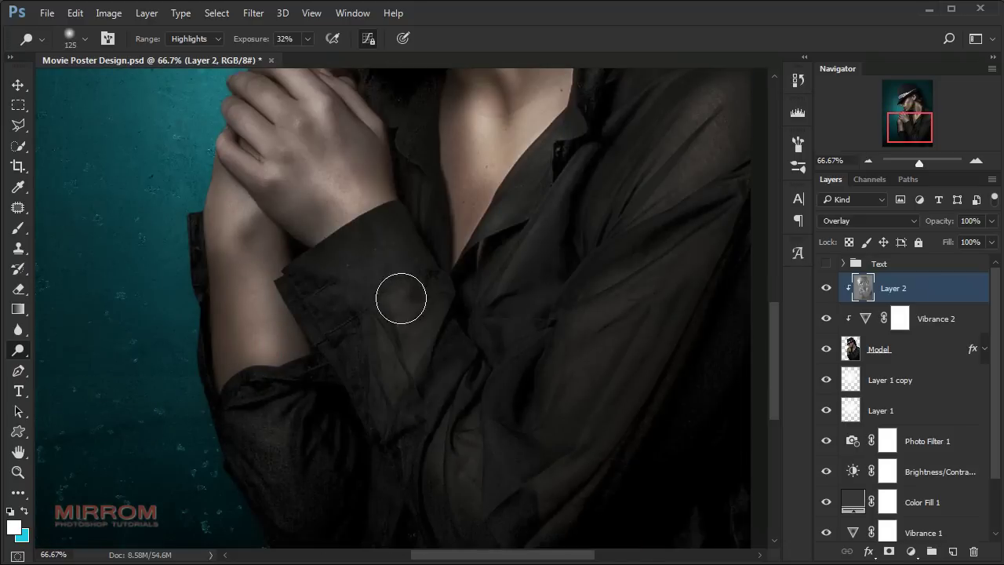
- Lower the dodge exposure to 13% and dab light onto the face with a 125 px brush
key(bracketright)
key(bracketright)
key(bracketright)
key(1)
key(8)
key(ctrl+minus)
key(ctrl+minus)
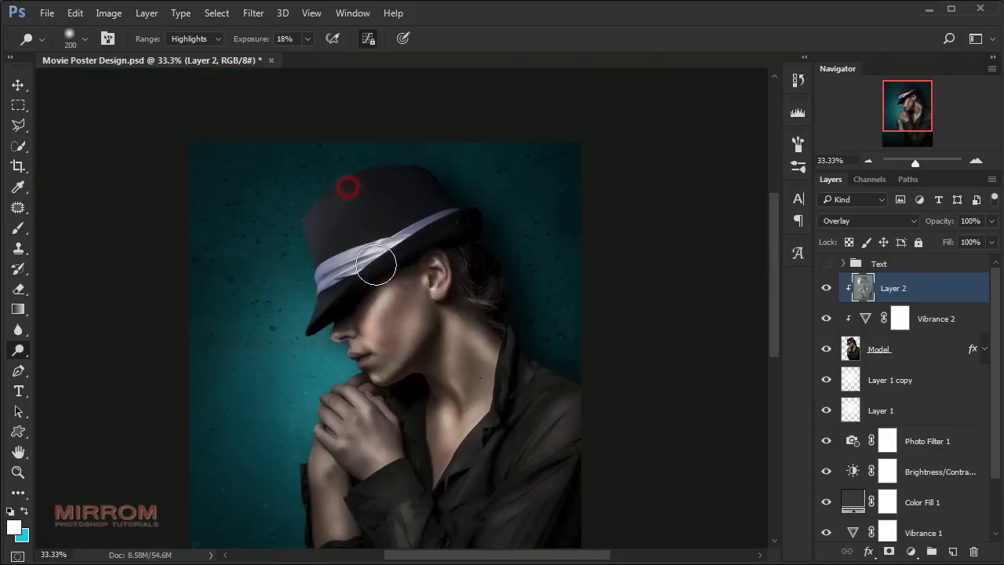
key(bracketleft)
key(bracketleft)
key(bracketleft)
scroll(202, 221, down, 3)
key(bracketright)
key(bracketright)
key(1)
key(3)
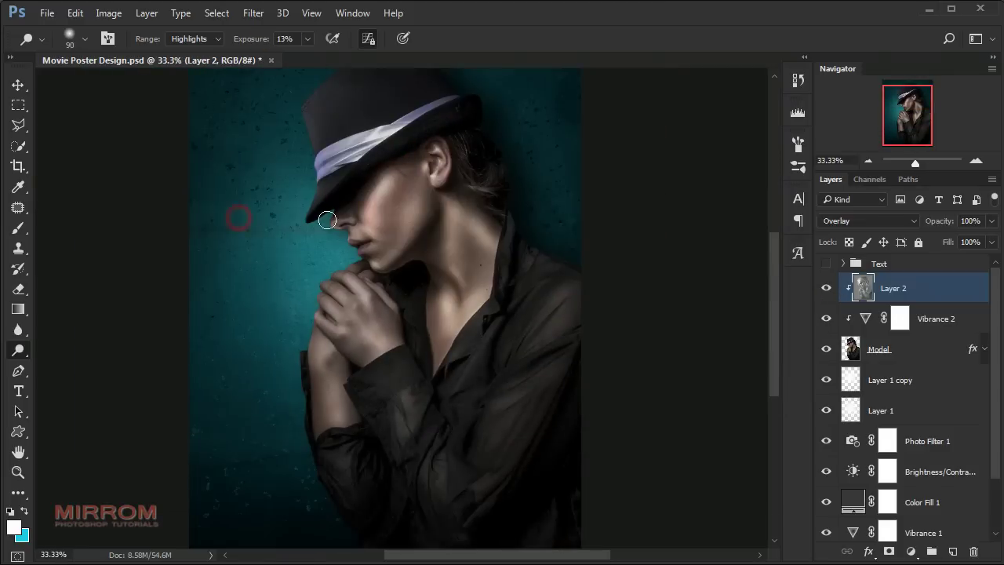
click(395, 229)
- Gently dodge the hands, forearm, jaw and cheek at 13% exposure
key(ctrl+minus)
key(ctrl+plus)
key(ctrl+plus)
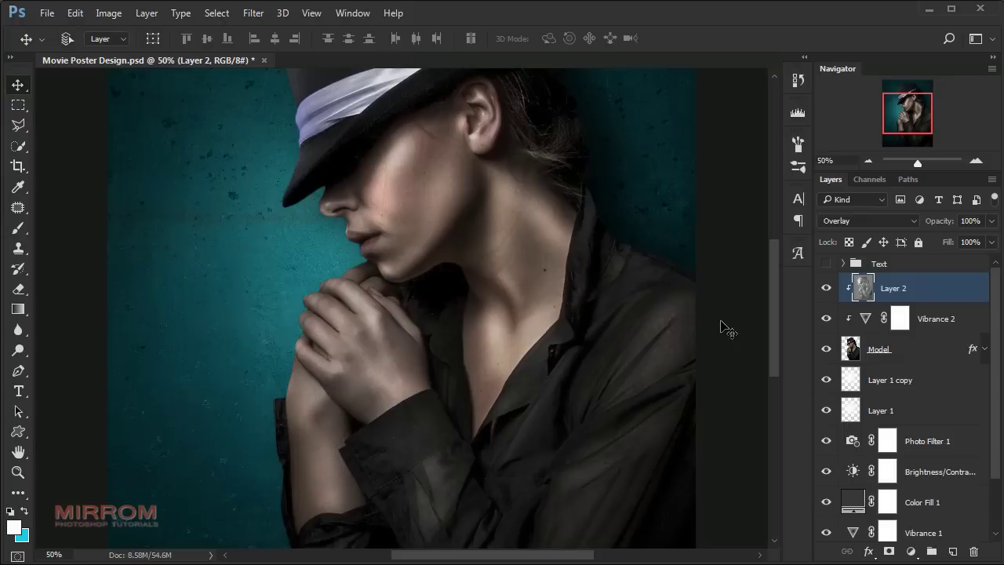
key(bracketleft)
key(bracketleft)
key(bracketleft)
drag(290, 278, 426, 399)
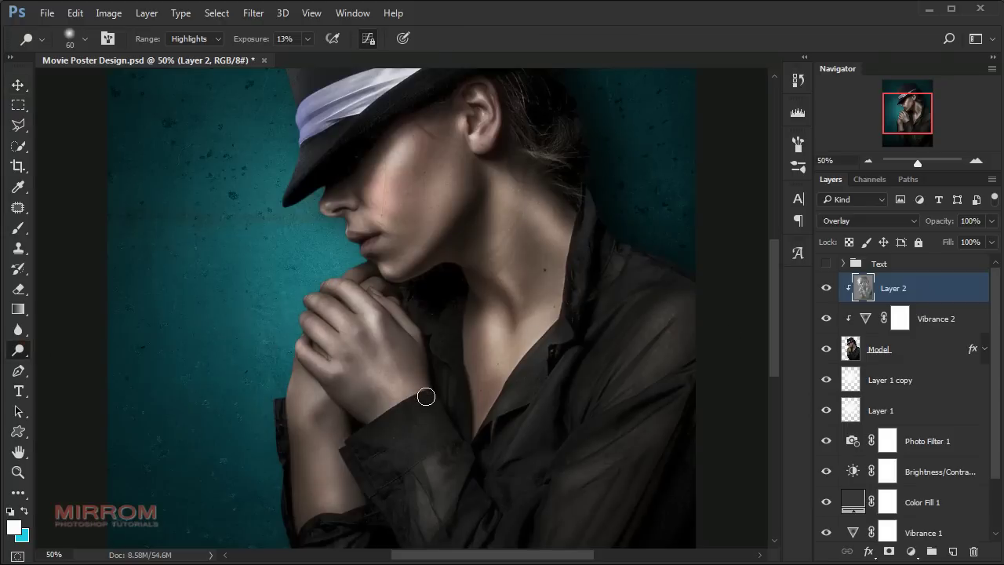
key(bracketright)
key(bracketright)
key(bracketright)
drag(288, 369, 320, 456)
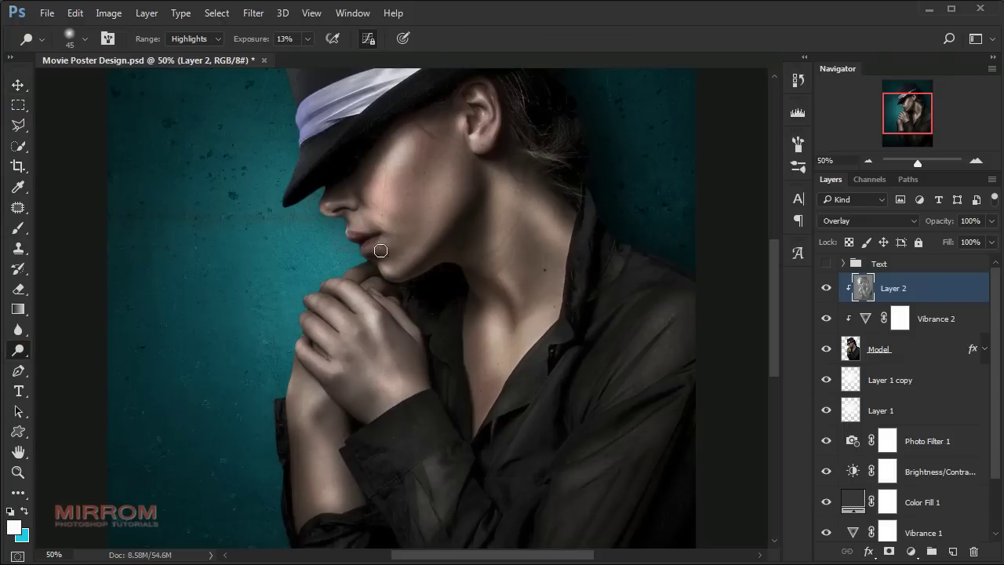
key(bracketright)
drag(403, 208, 473, 214)
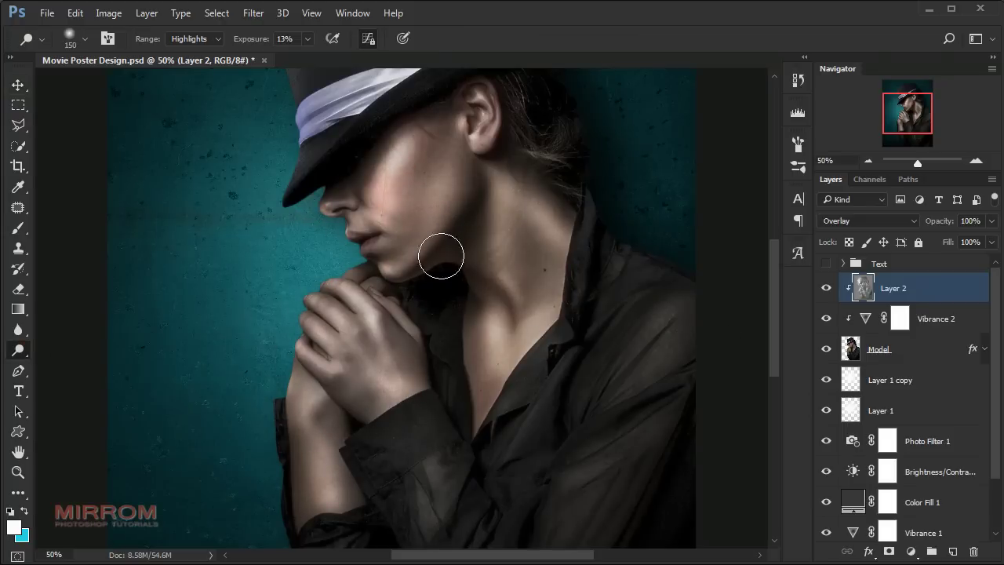
key(bracketleft)
key(bracketleft)
key(bracketleft)
key(ctrl+minus)
key(v)
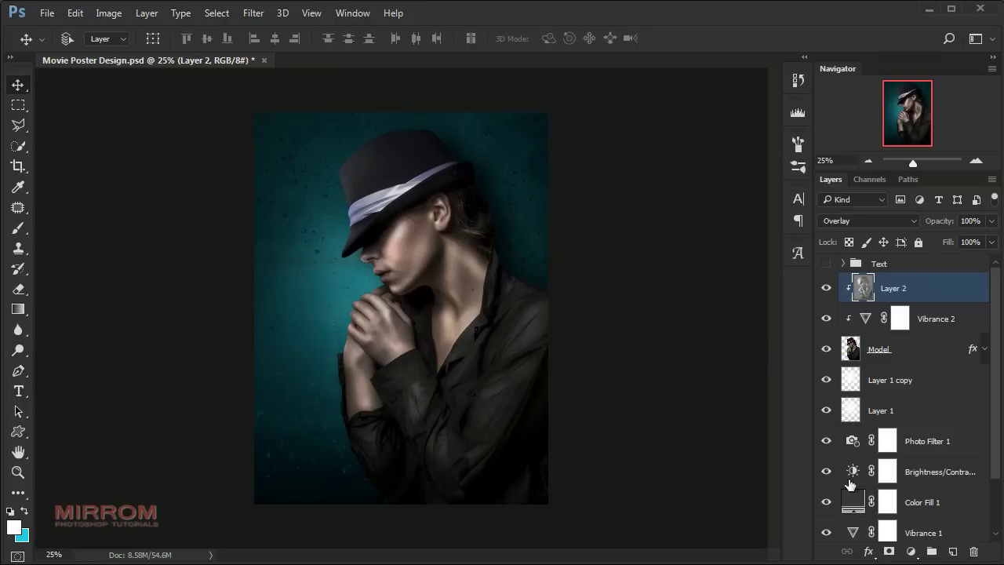
- Add a clipped Color Balance with Cyan-Red −43 midtones and −32 highlights, plus an empty Layer 3
click(911, 553)
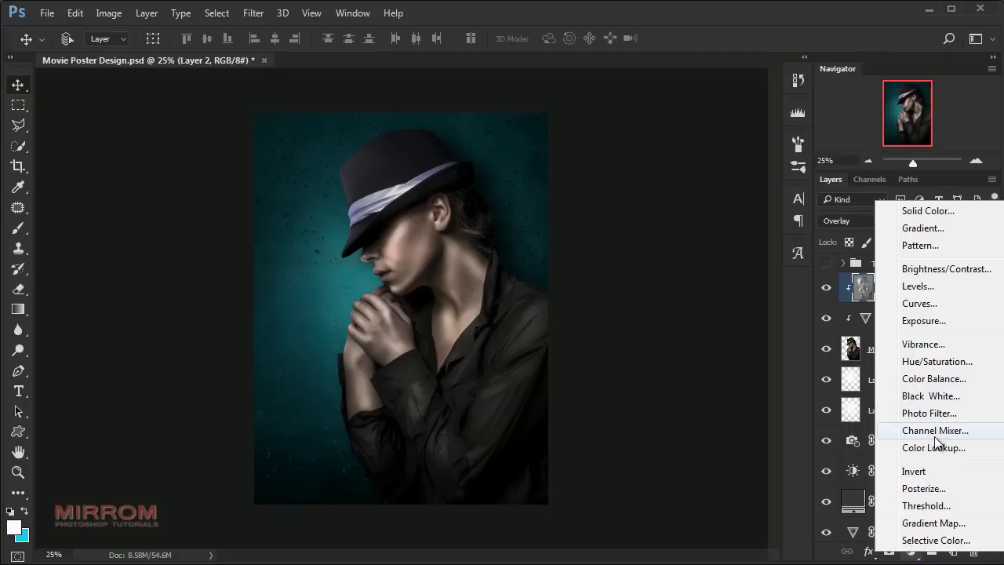
click(924, 388)
click(680, 450)
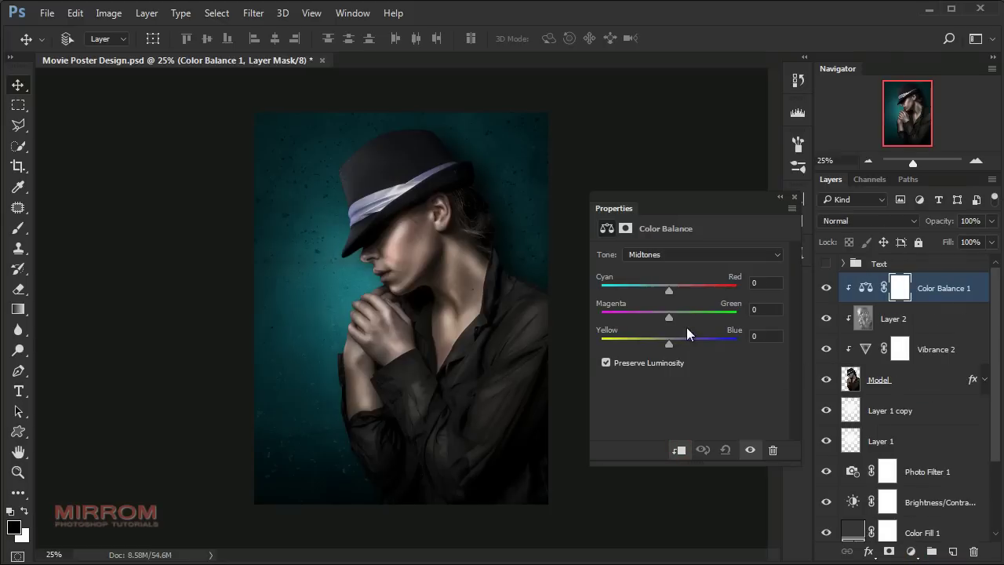
drag(667, 288, 640, 290)
click(671, 255)
click(664, 283)
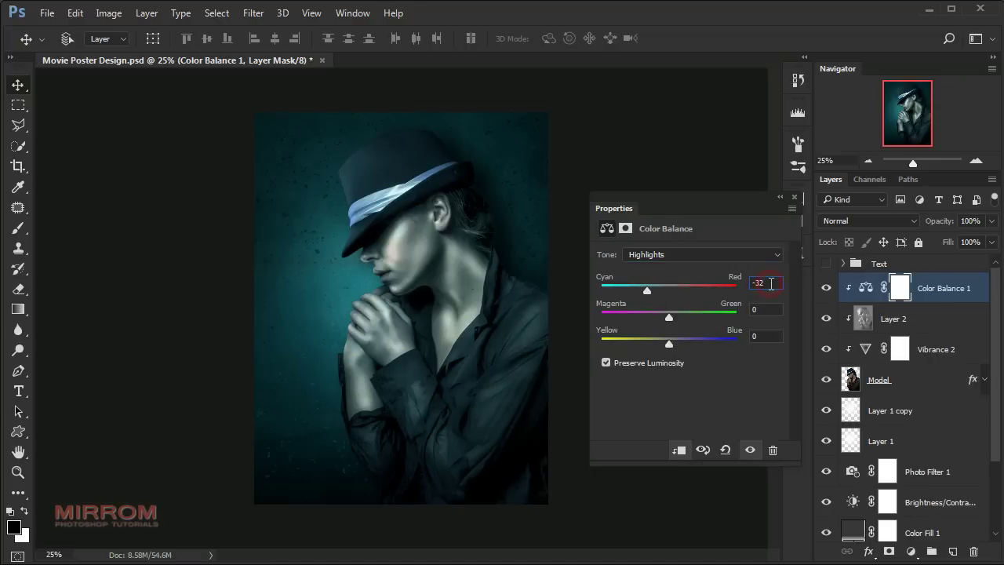
click(794, 198)
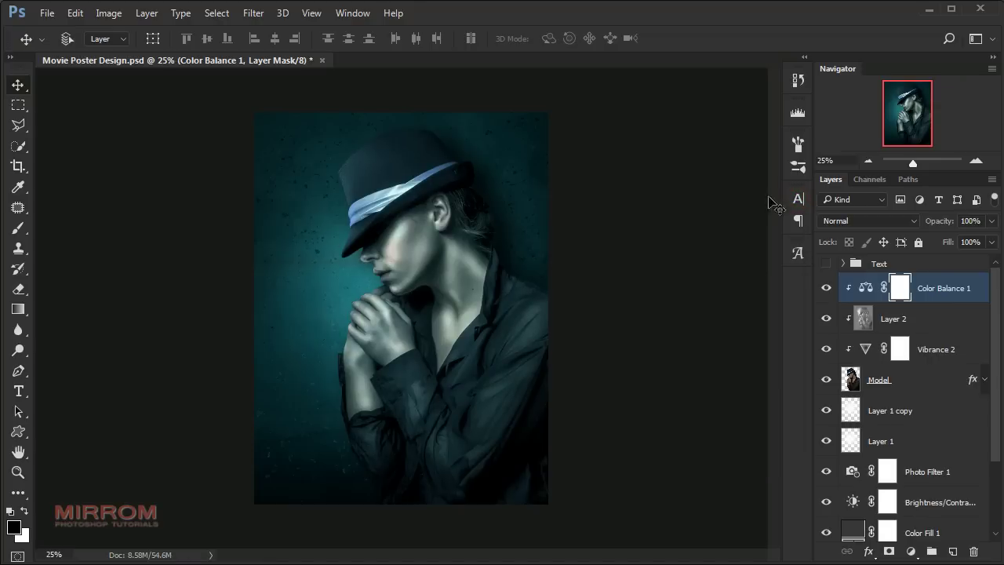
click(940, 288)
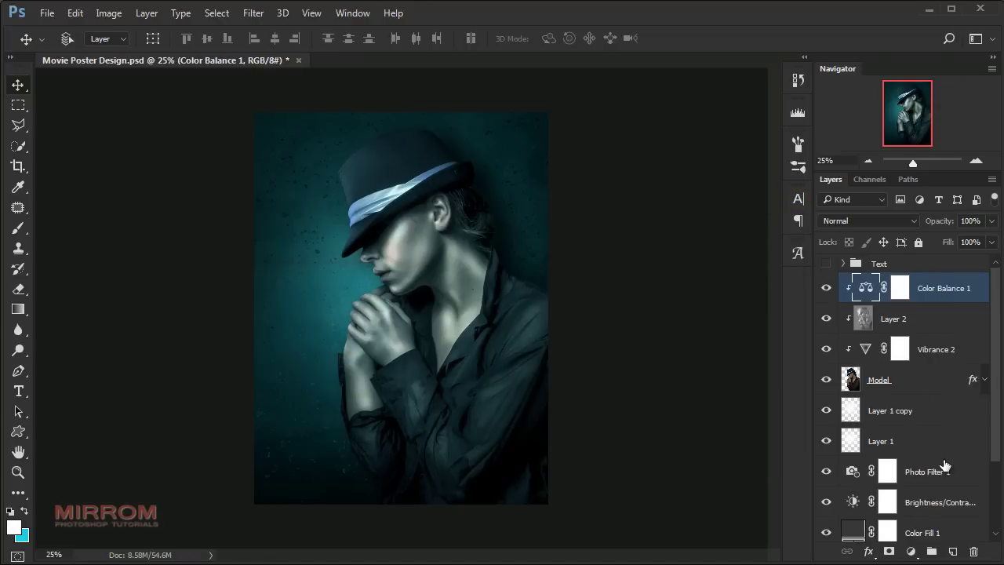
click(952, 552)
- Paint a large soft white glow over the face on Layer 3 and blend it as Soft Light
key(b)
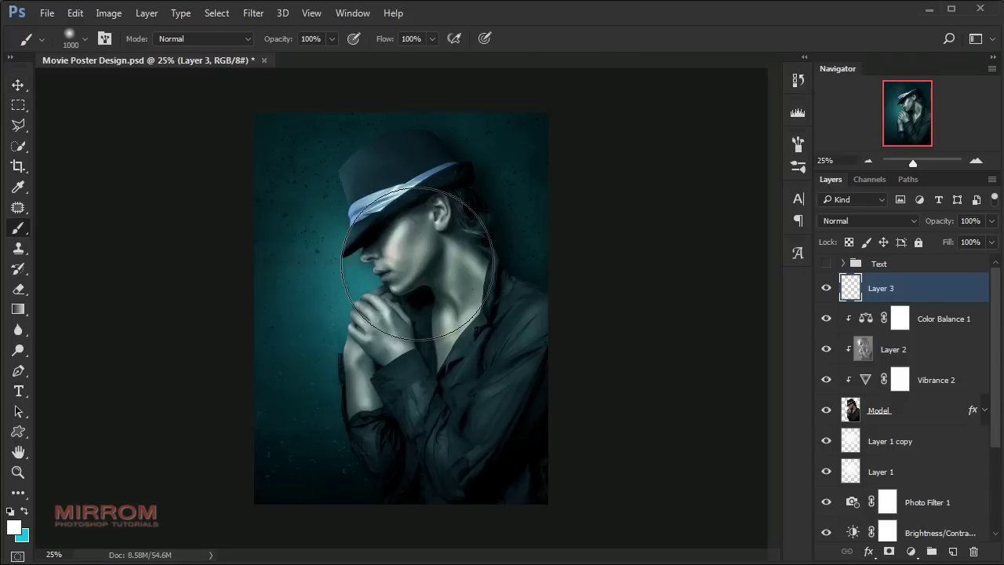
click(415, 269)
key(v)
drag(416, 276, 369, 273)
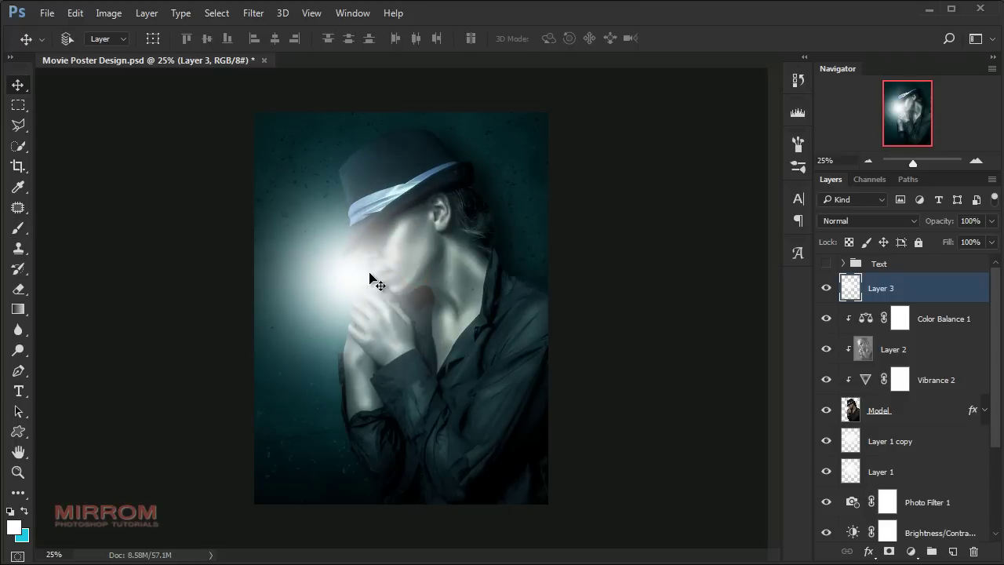
click(868, 221)
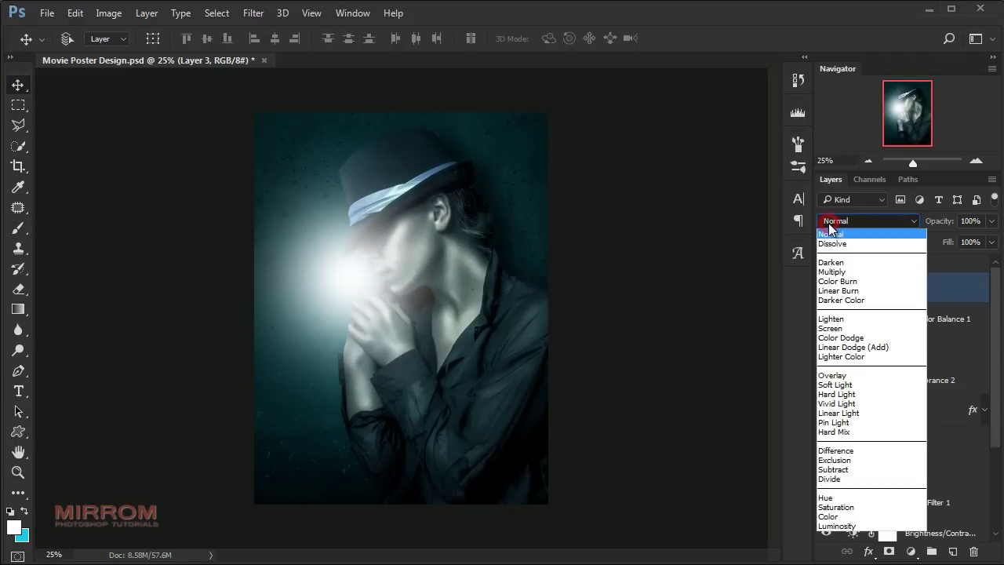
click(862, 384)
drag(352, 279, 339, 251)
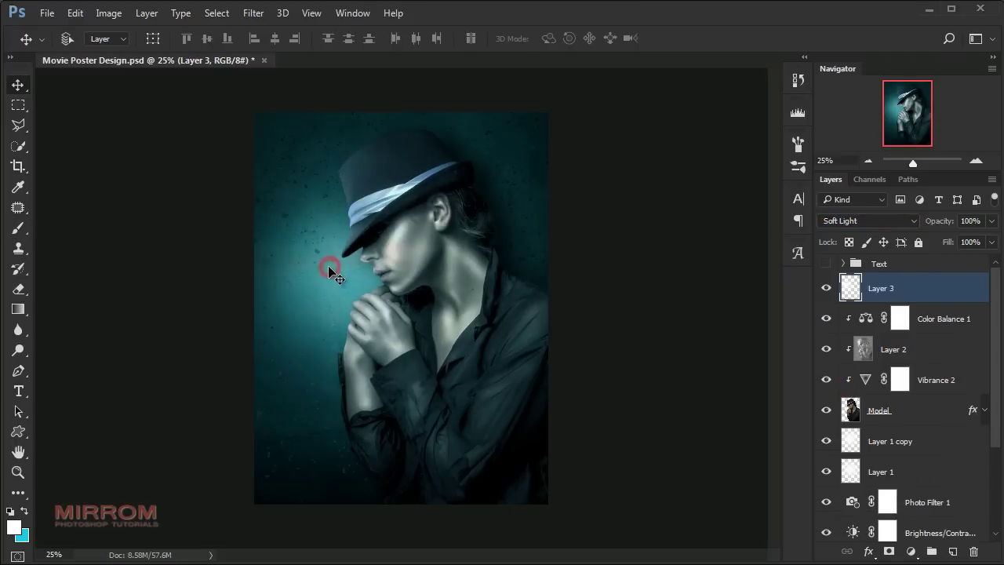
- Scale the glow to about 109%, nudge it up, and set Layer 3 opacity to 77%
key(ctrl+t)
drag(457, 431, 482, 458)
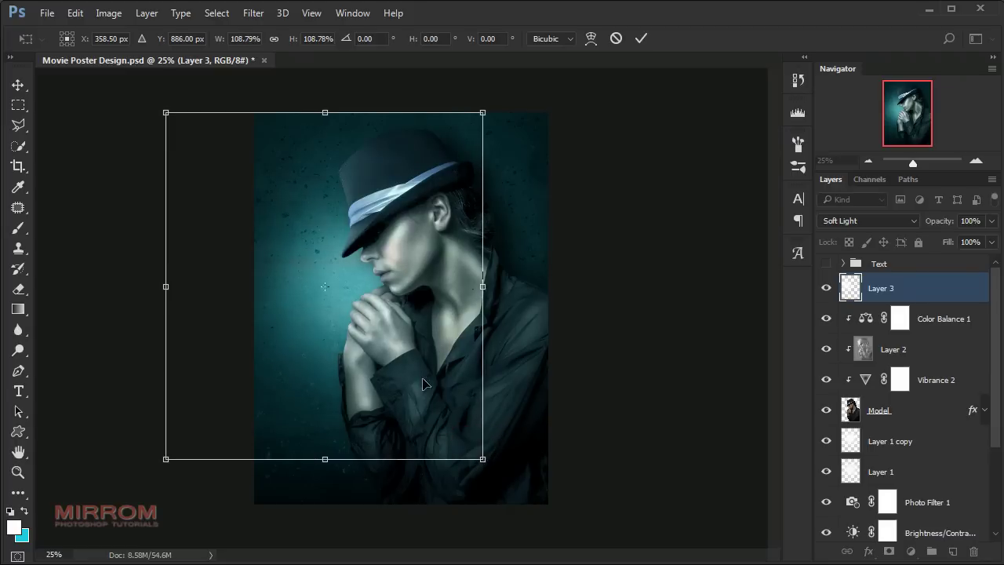
drag(390, 369, 386, 350)
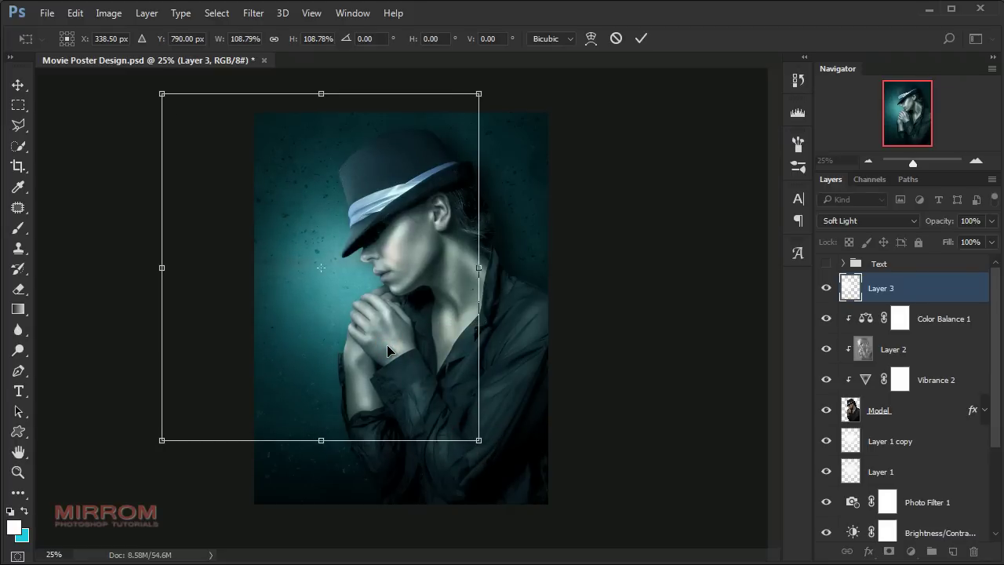
key(Return)
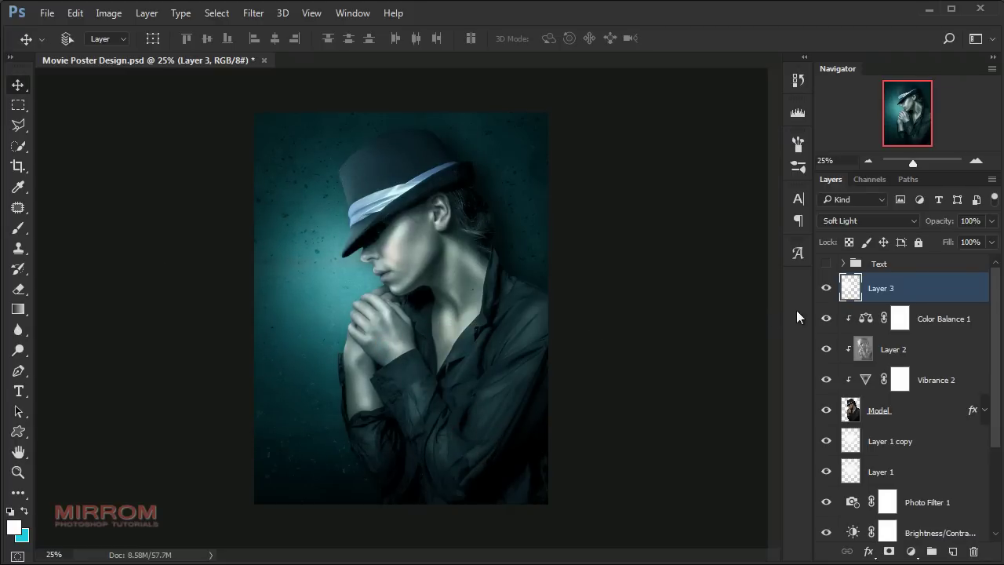
click(992, 222)
mouse_move(992, 239)
mouse_down()
mouse_move(972, 241)
mouse_move(978, 250)
mouse_up()
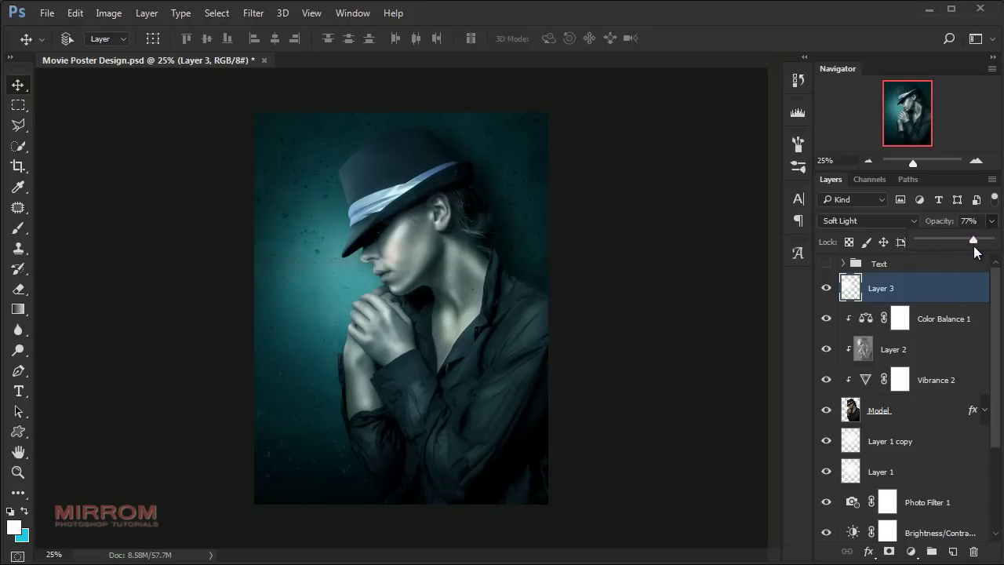
click(946, 285)
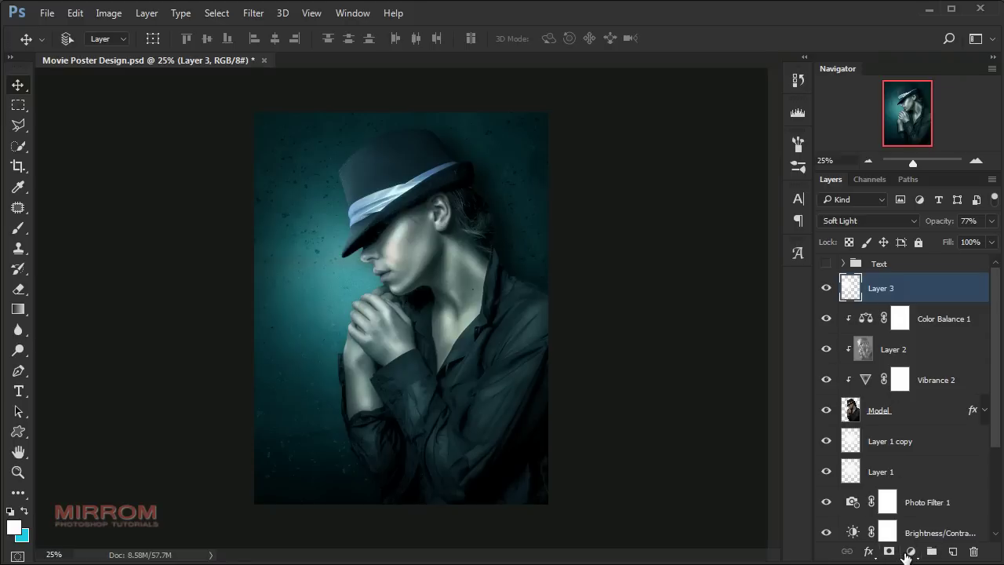
click(908, 554)
- Add a Curves adjustment above Layer 3 with the curve pulled down to darken the image
click(913, 305)
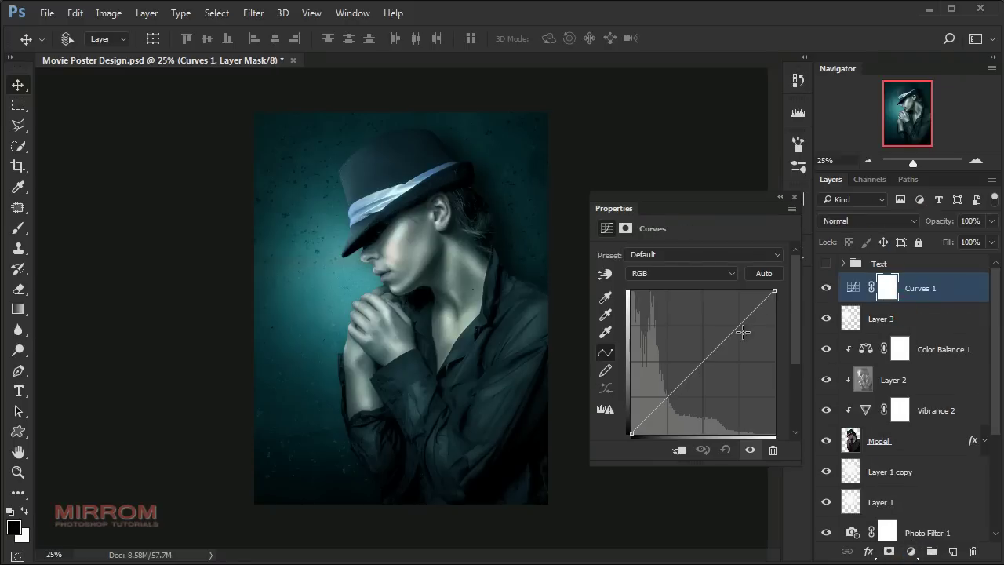
drag(716, 354, 727, 359)
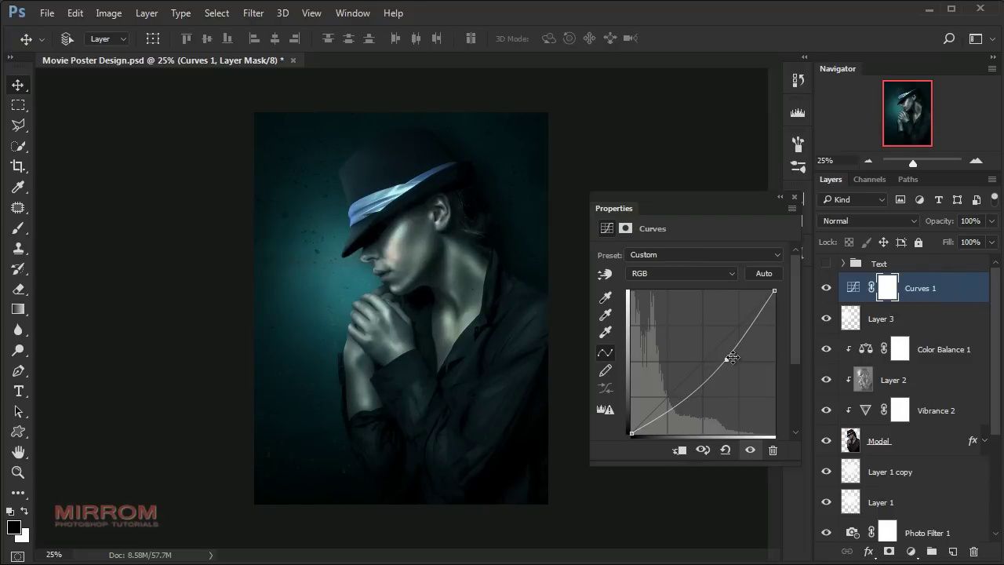
drag(725, 361, 723, 360)
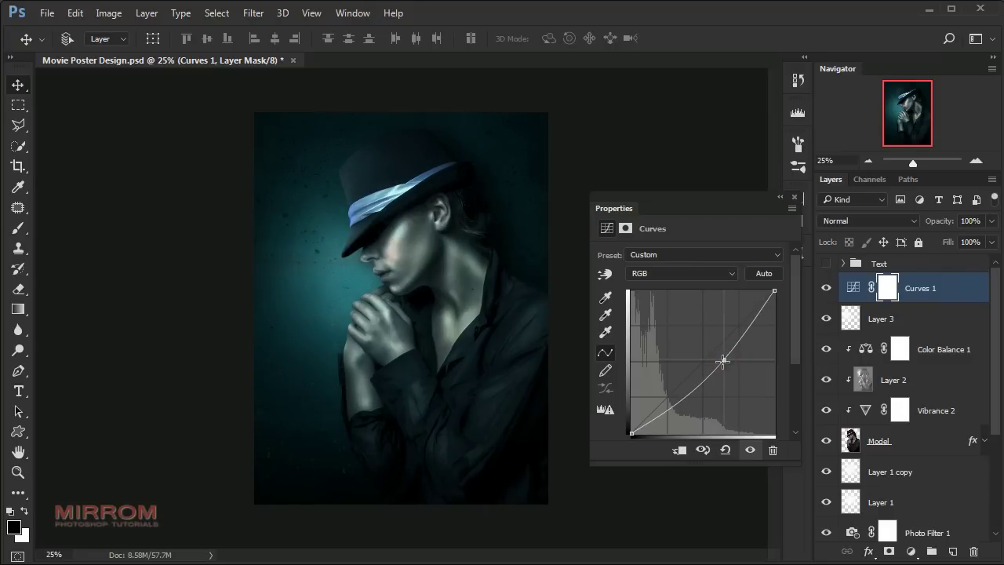
click(794, 197)
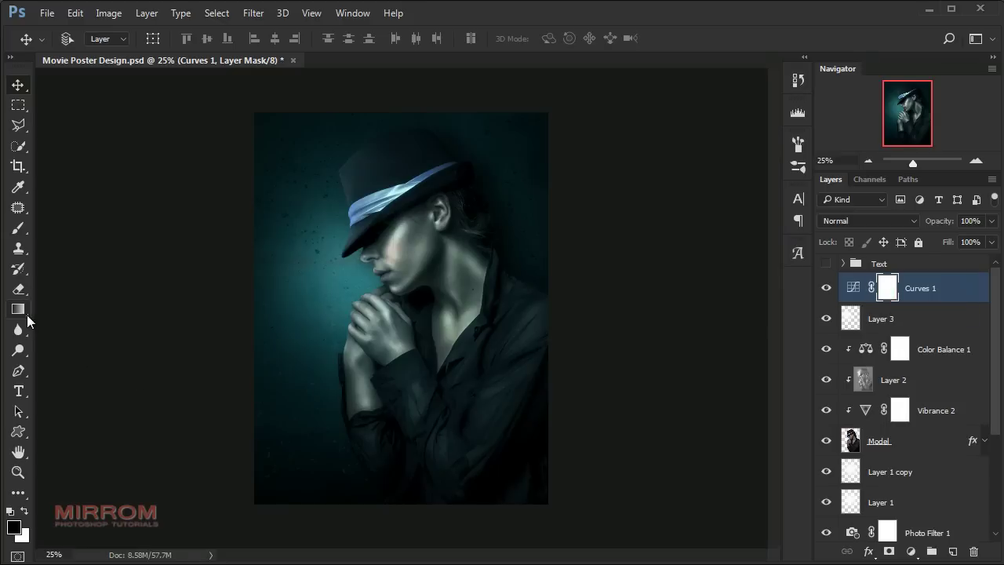
- Draw a radial gradient on the Curves mask so the centre stays lighter
drag(26, 314, 68, 307)
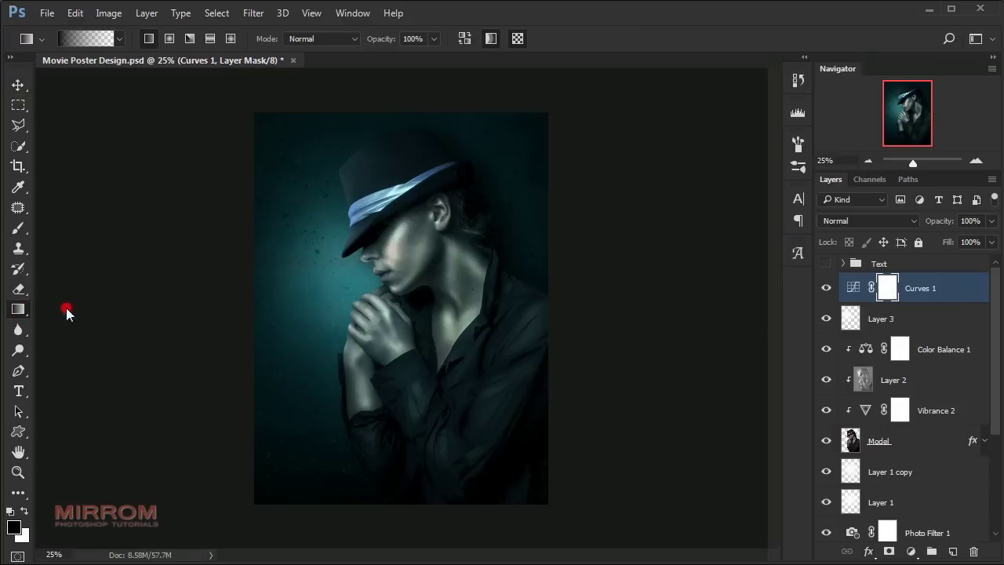
click(168, 38)
drag(511, 362, 367, 298)
key(ctrl+z)
drag(297, 230, 632, 424)
key(ctrl+z)
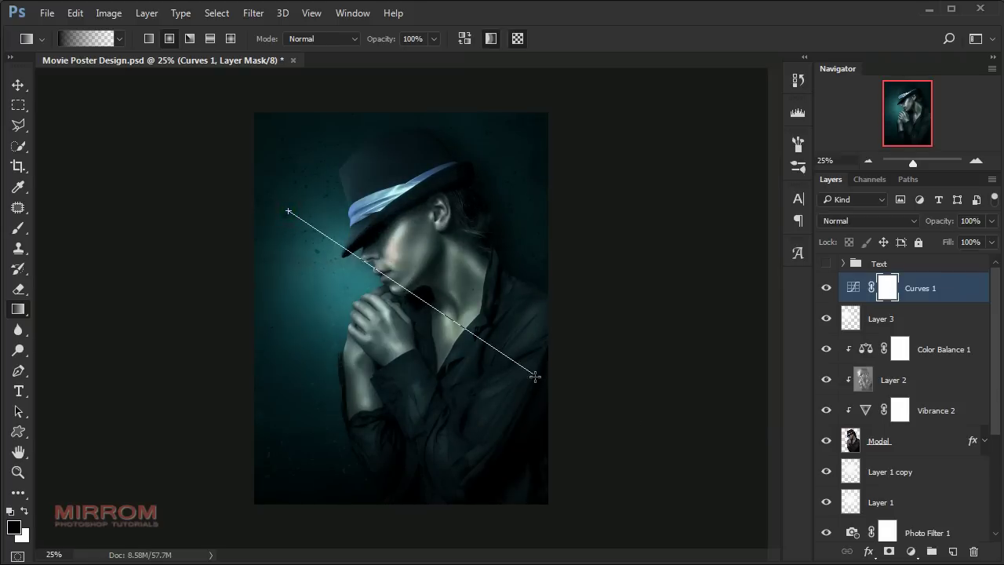
drag(289, 208, 548, 383)
key(v)
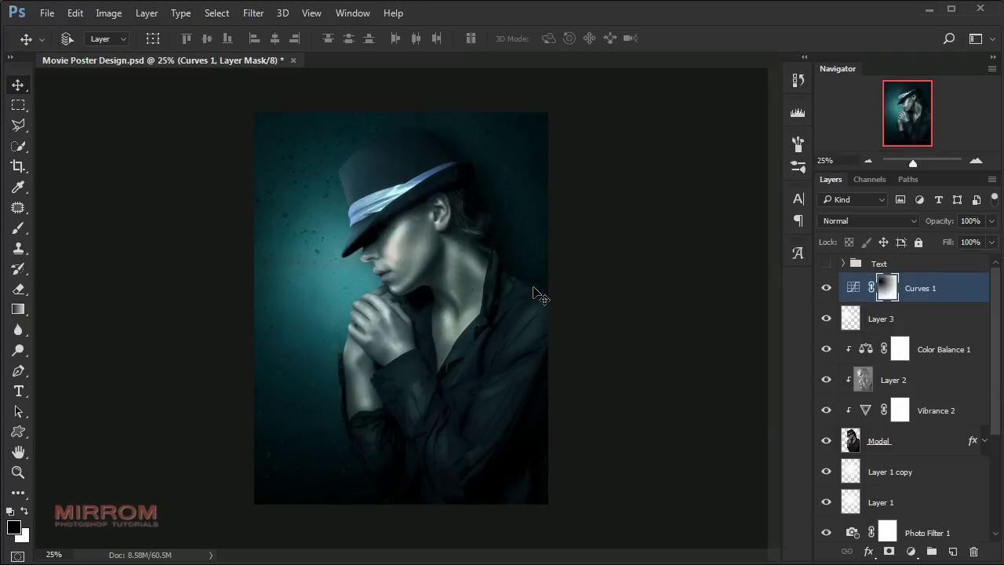
click(854, 287)
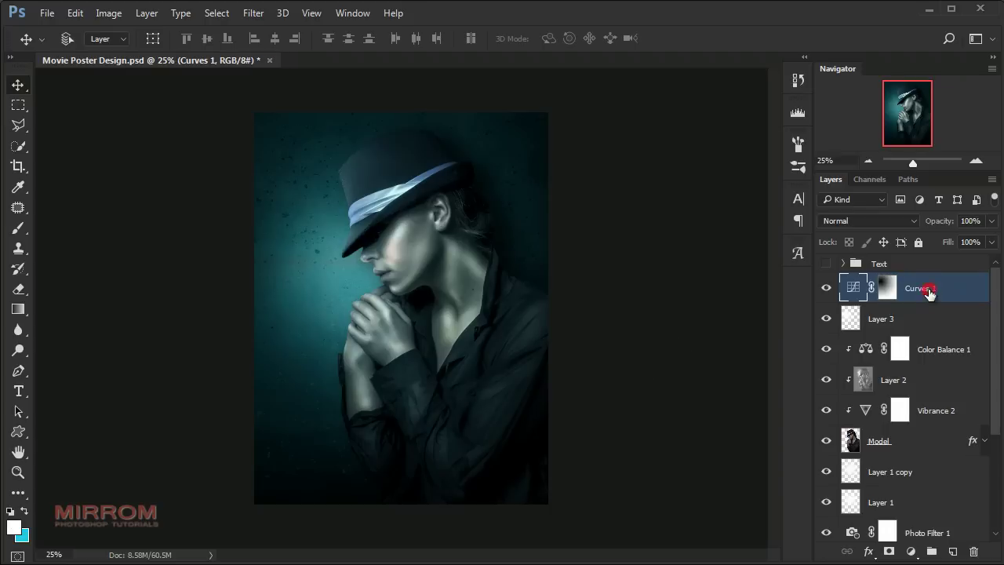
- Add a Gradient Fill layer and set its left colour stop to 63e0f7
click(911, 551)
click(926, 223)
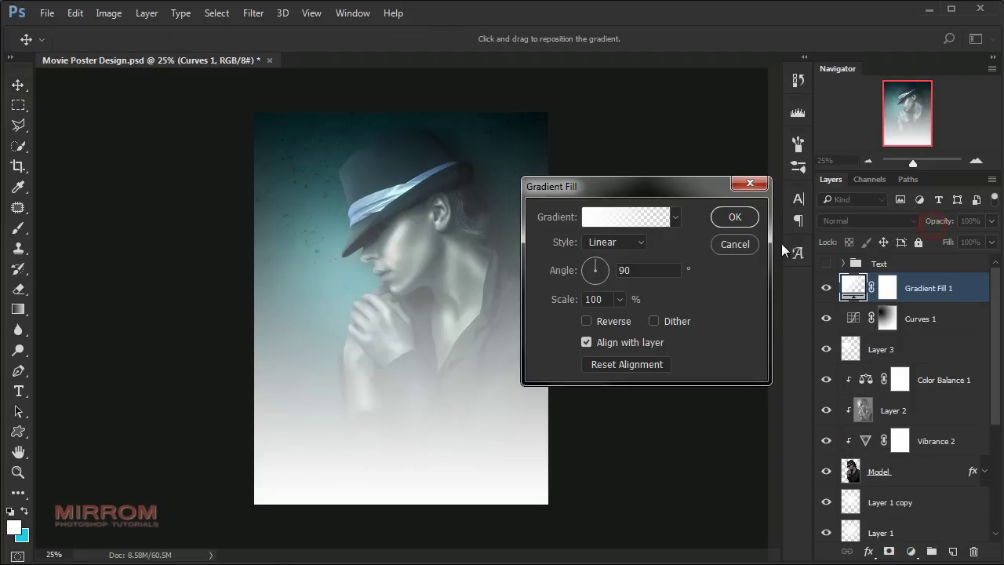
click(629, 224)
click(669, 359)
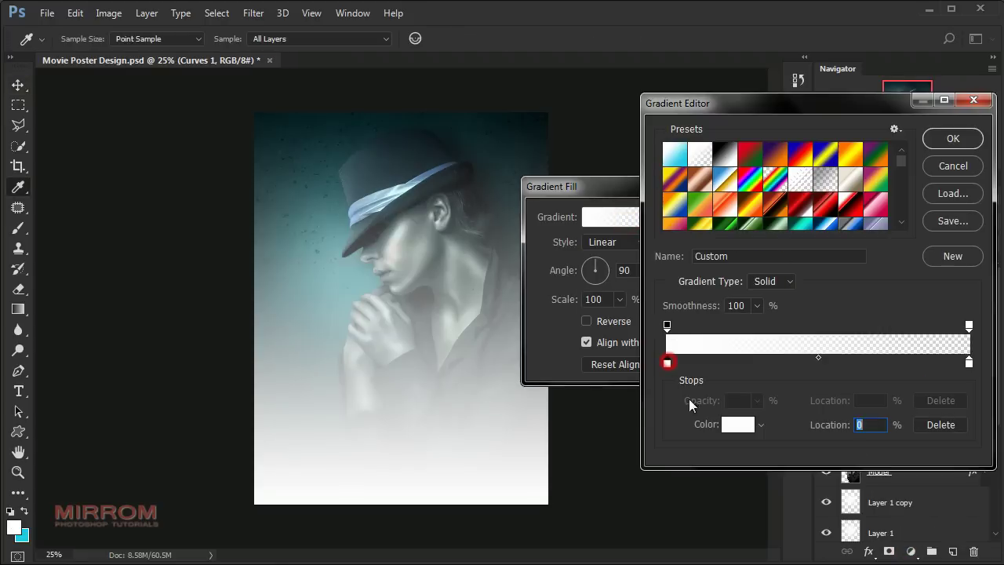
click(741, 426)
text(63e0f7)
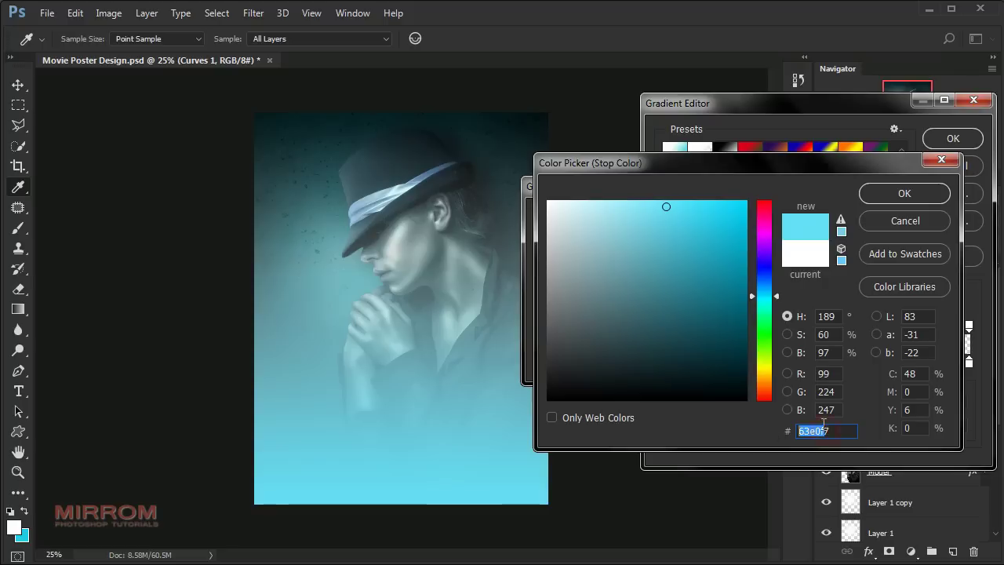
key(Return)
- Make the gradient's right end fully opaque with colour 54d3ea and confirm the gradient
click(969, 364)
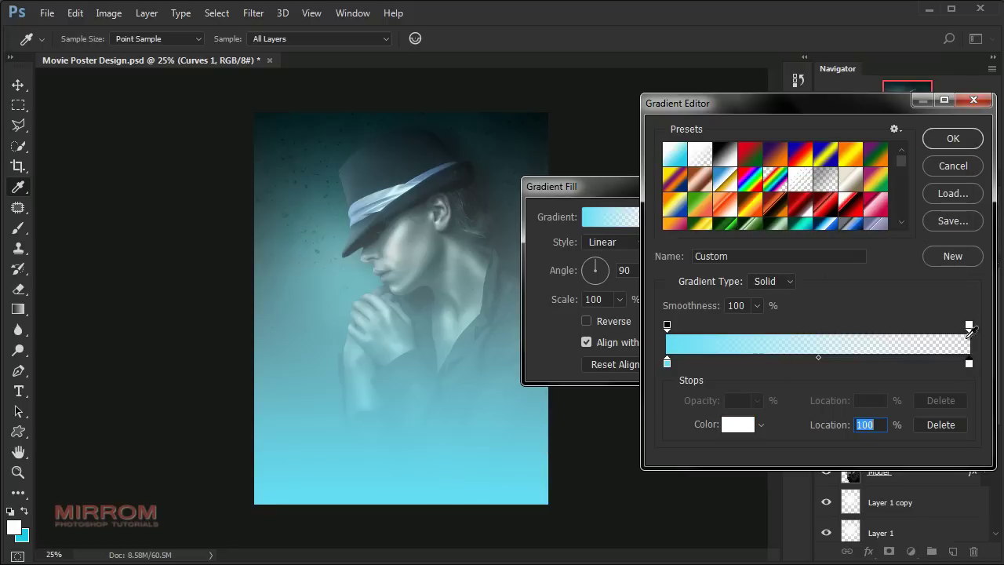
click(969, 326)
drag(756, 401, 883, 390)
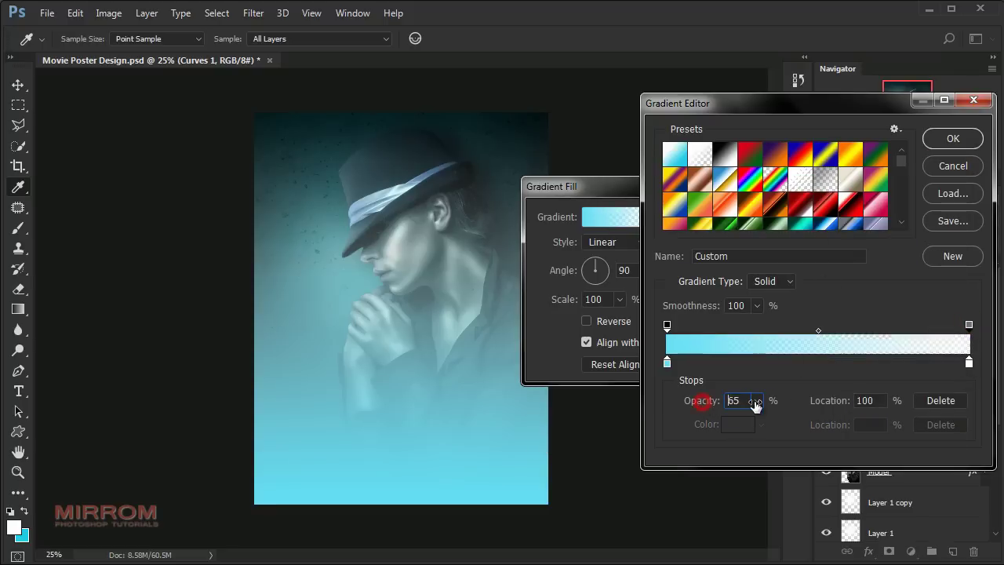
click(969, 363)
click(739, 424)
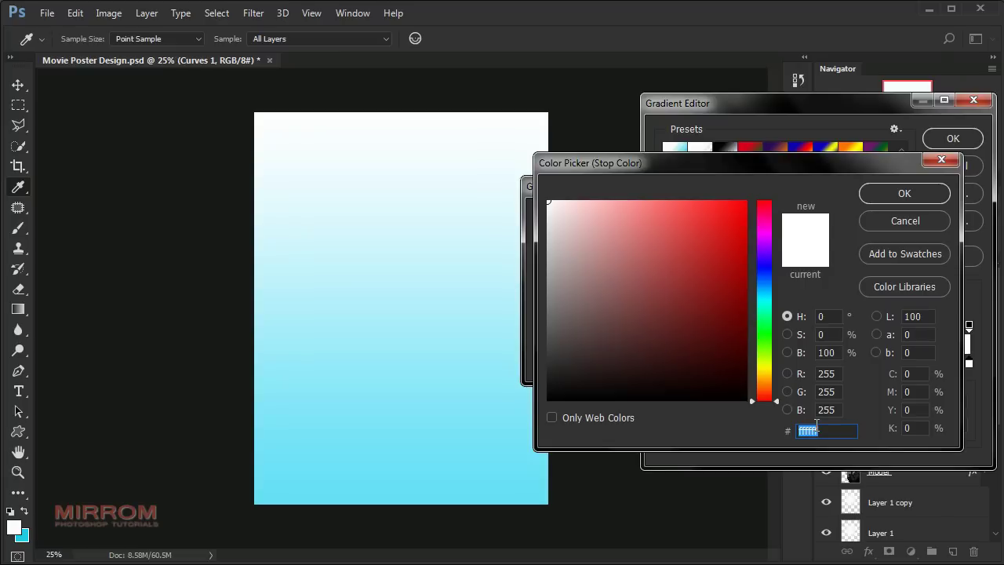
text(54d3a)
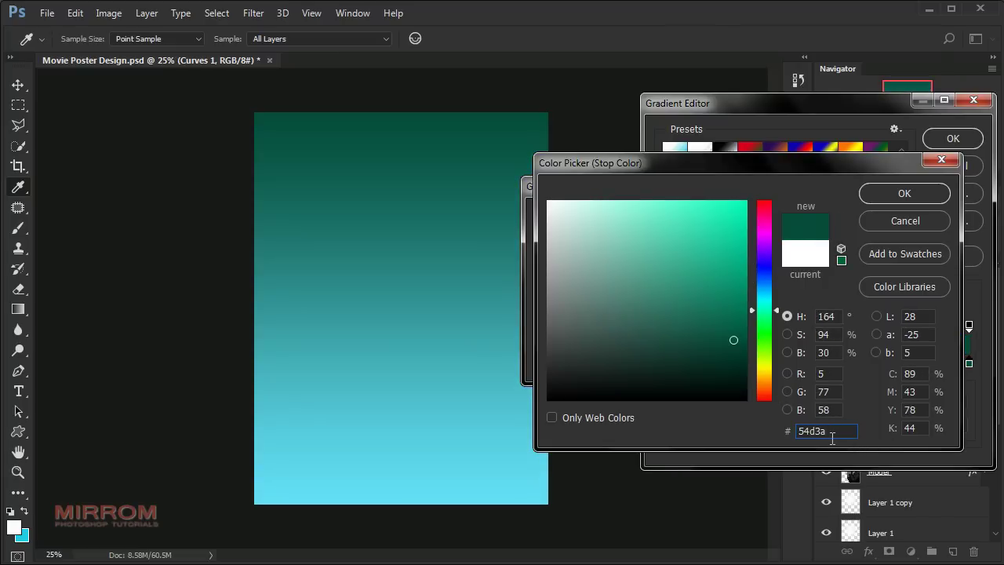
key(Left)
text(e)
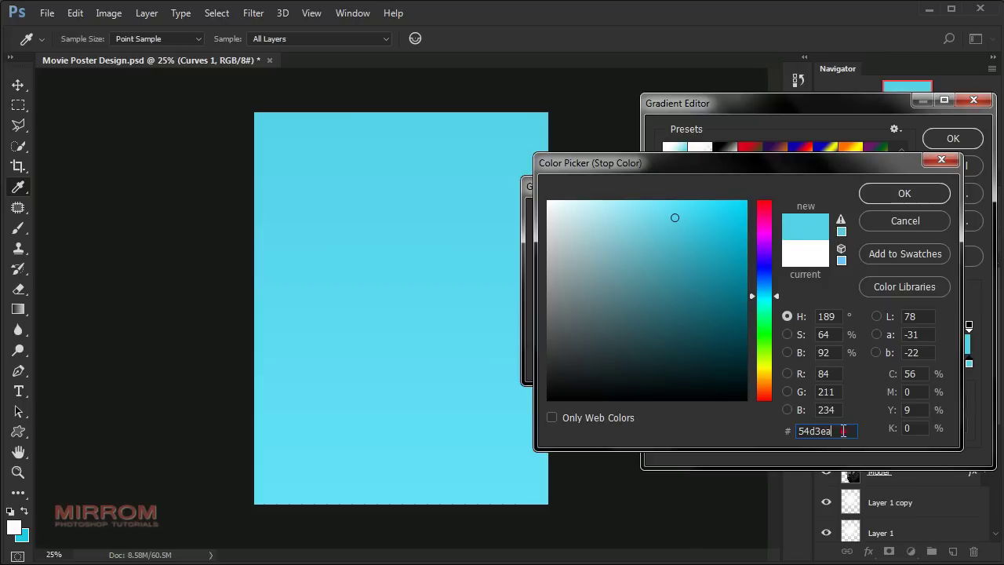
click(864, 191)
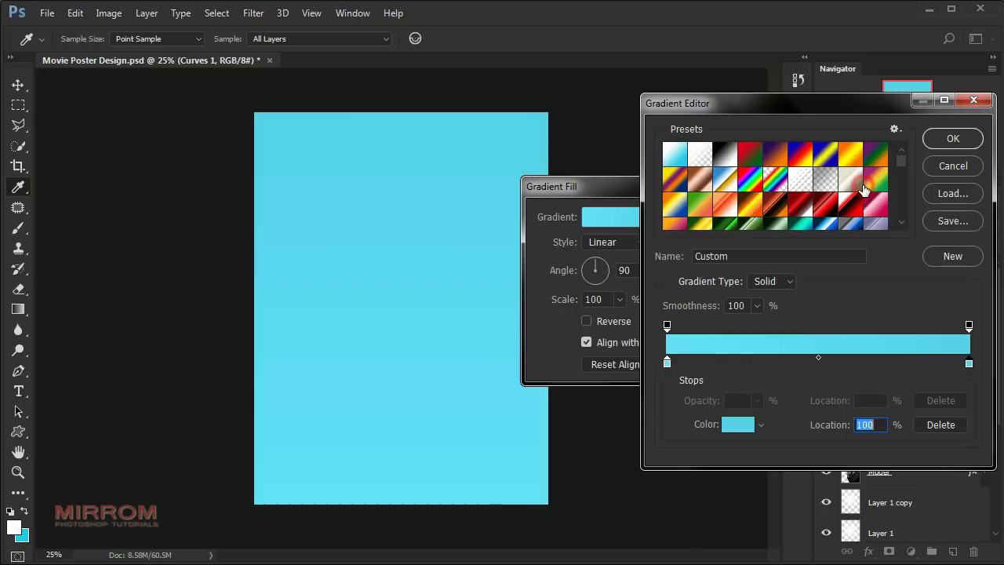
click(933, 141)
- Make the fill Radial in Color blend mode, then scale it to 116% and toggle Reverse
click(640, 244)
click(628, 266)
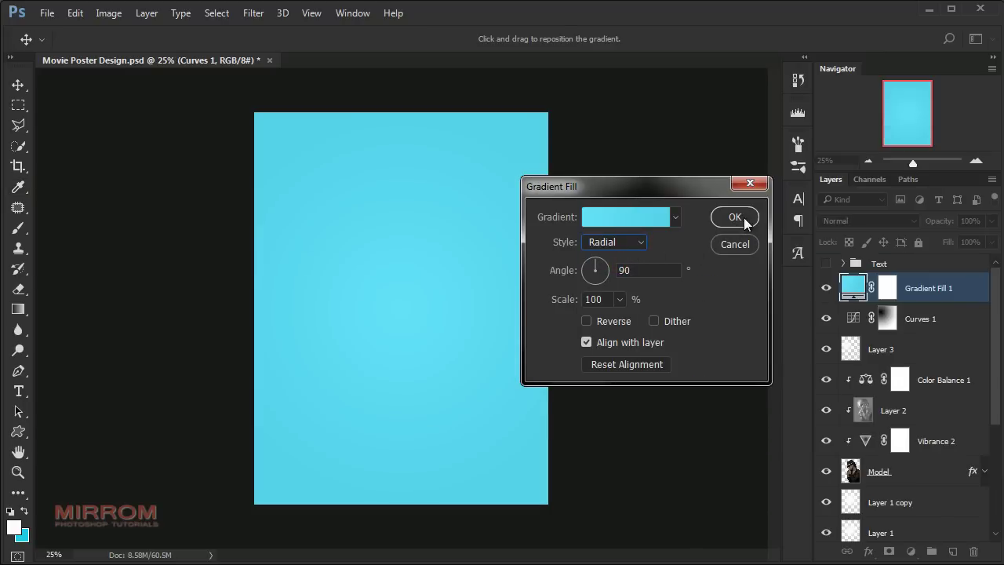
click(734, 218)
click(896, 221)
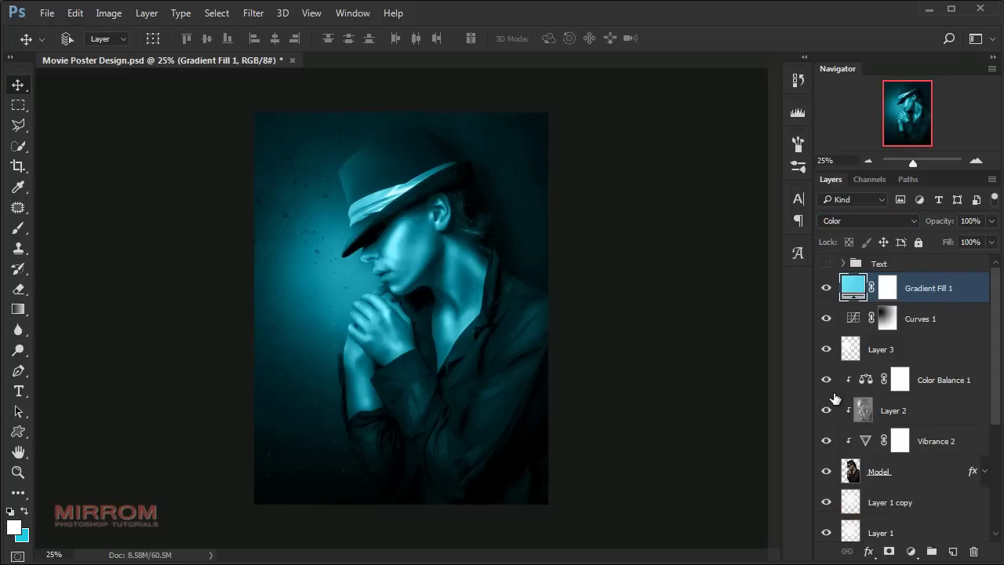
click(851, 295)
double_click(851, 289)
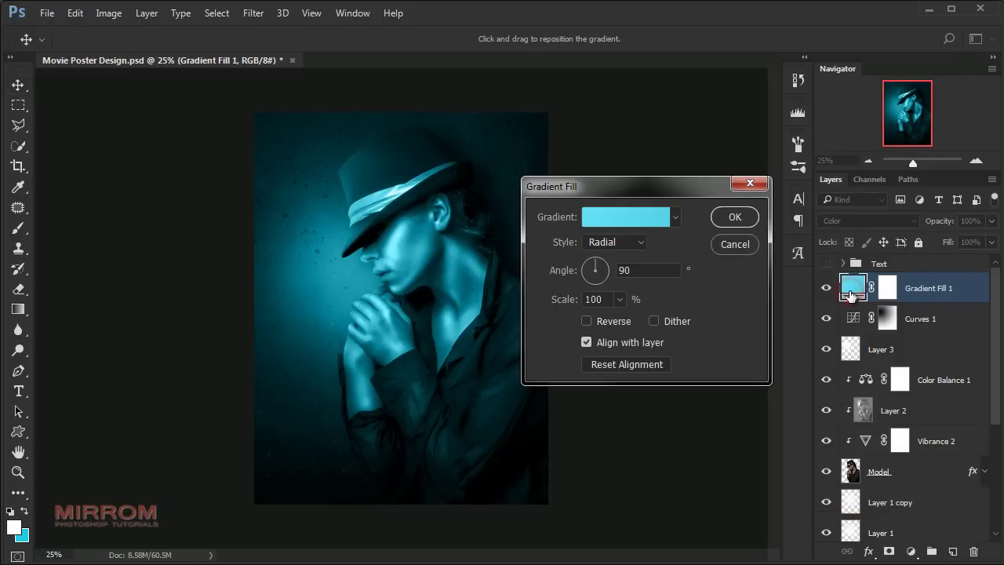
drag(559, 302, 568, 299)
click(586, 322)
- Confirm the revised fill settings and set Gradient Fill 1 opacity to 36%
click(732, 220)
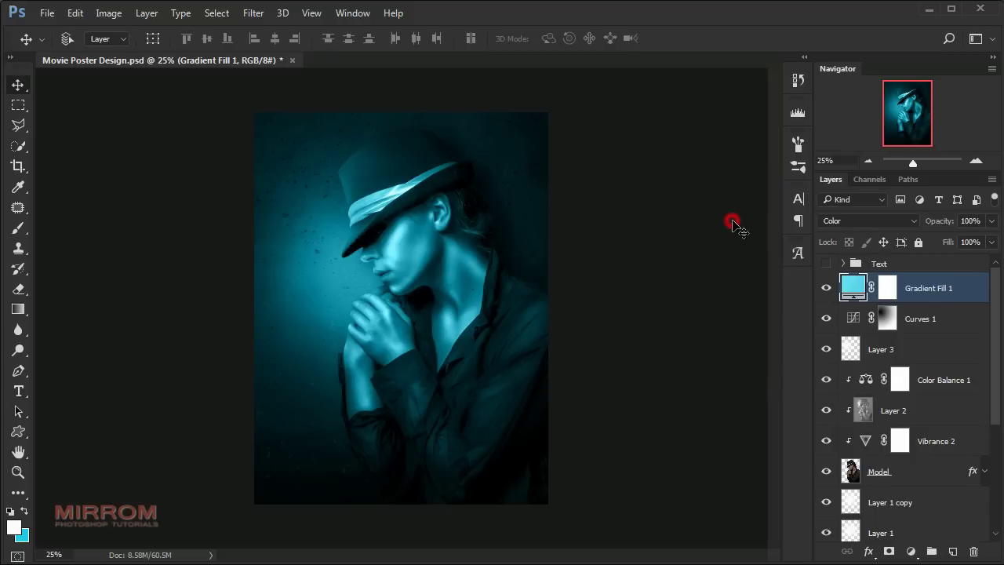
drag(952, 225, 941, 226)
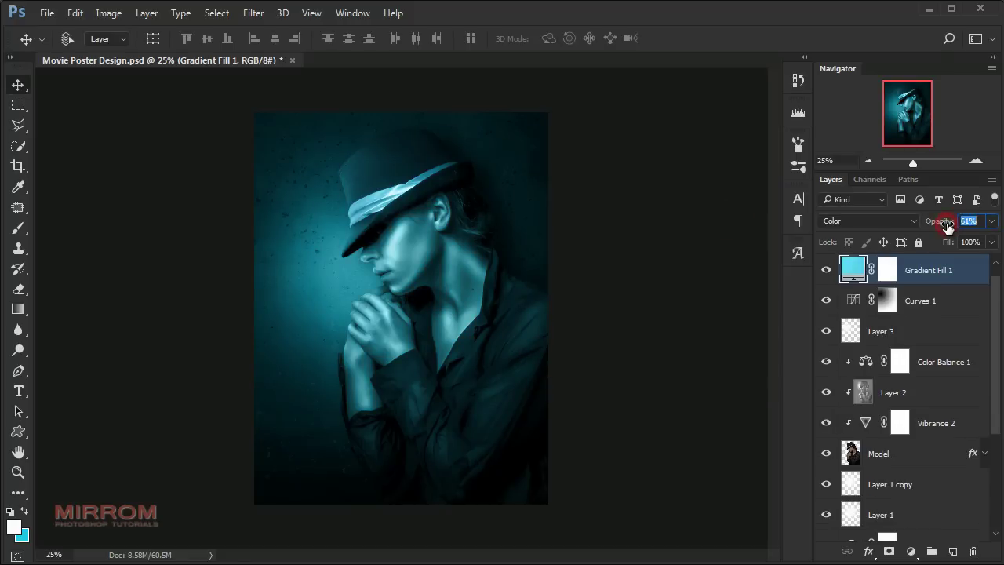
click(991, 221)
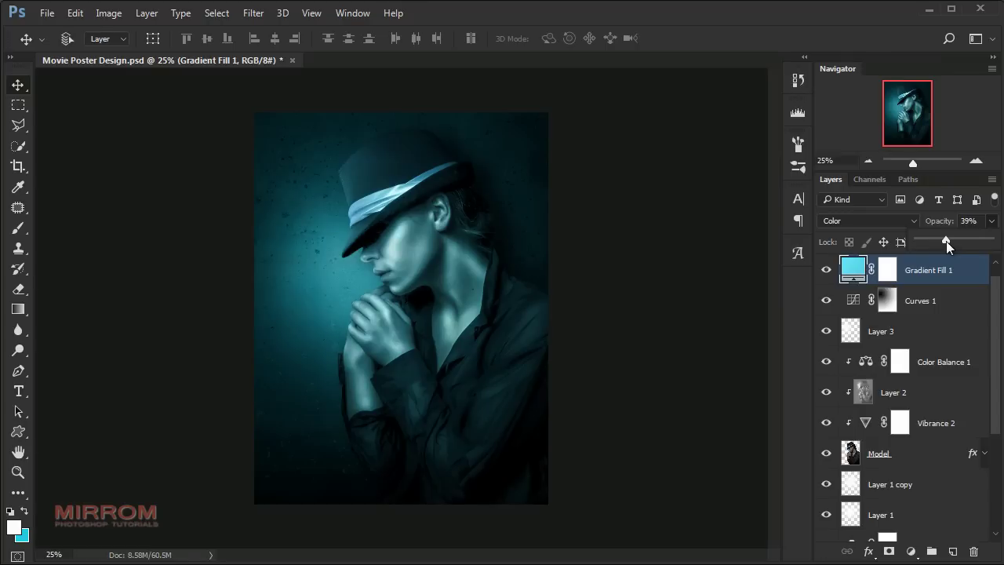
drag(947, 240, 944, 240)
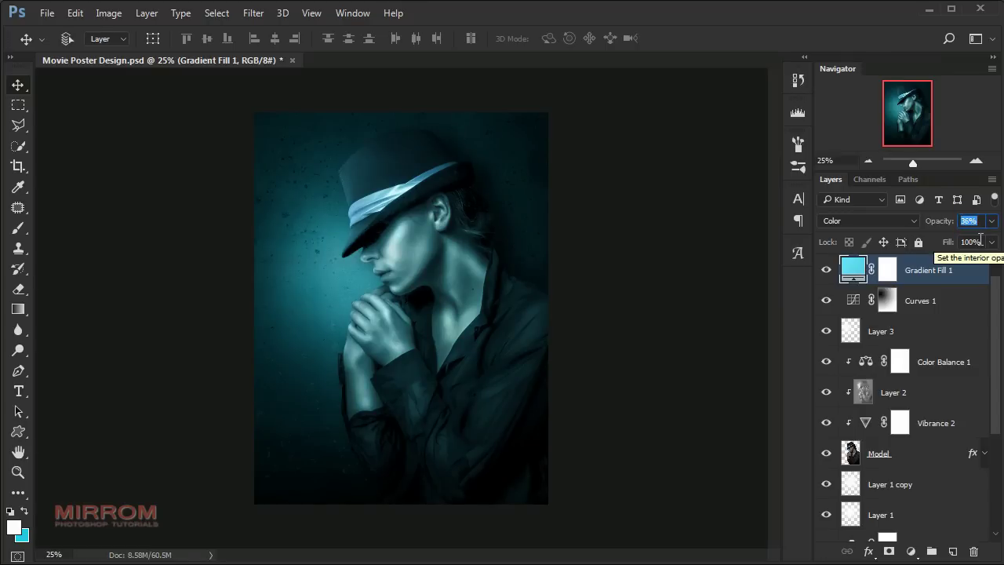
click(825, 270)
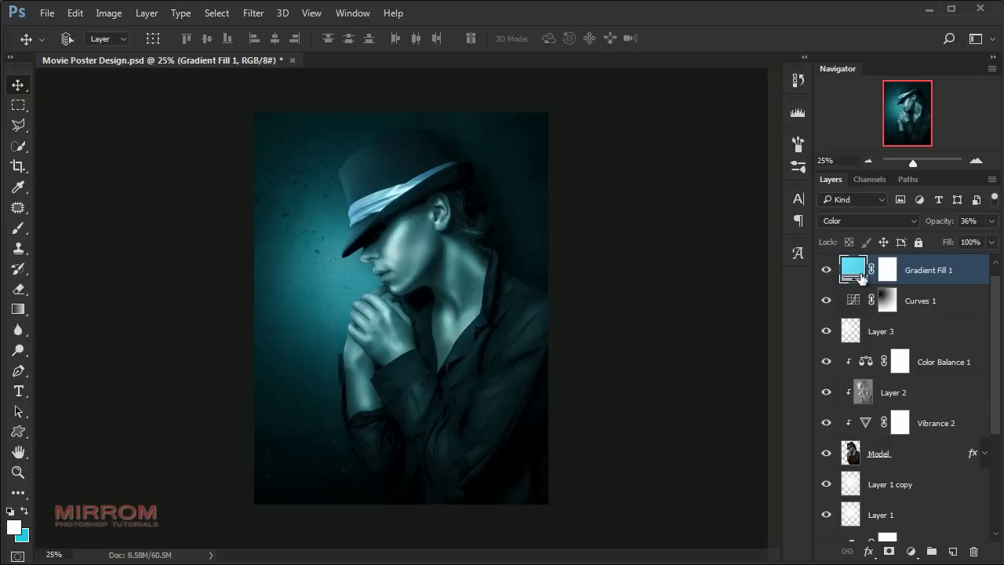
- Draw a linear gradient from the bottom-right corner on the fill's mask to fade the tint
click(887, 270)
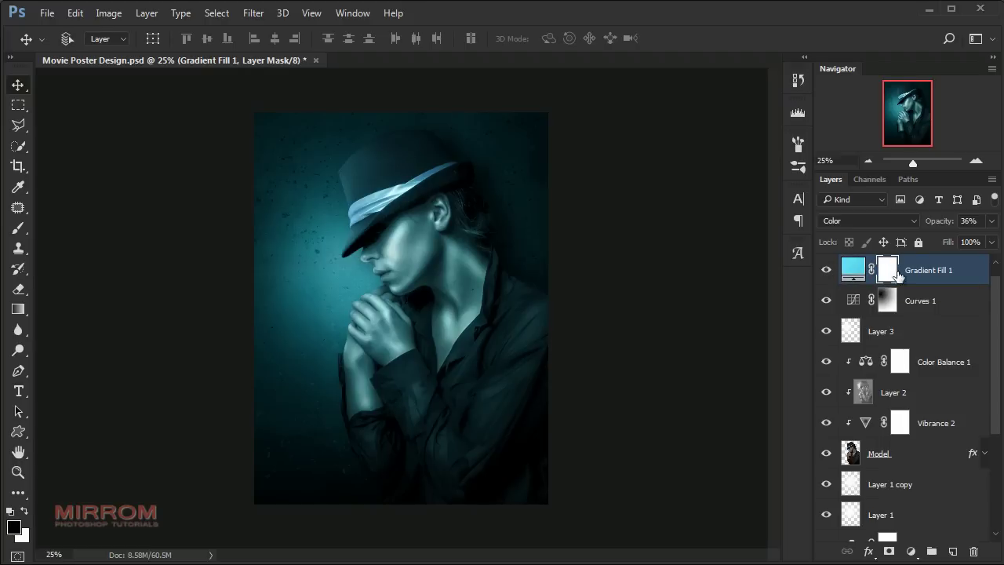
click(18, 308)
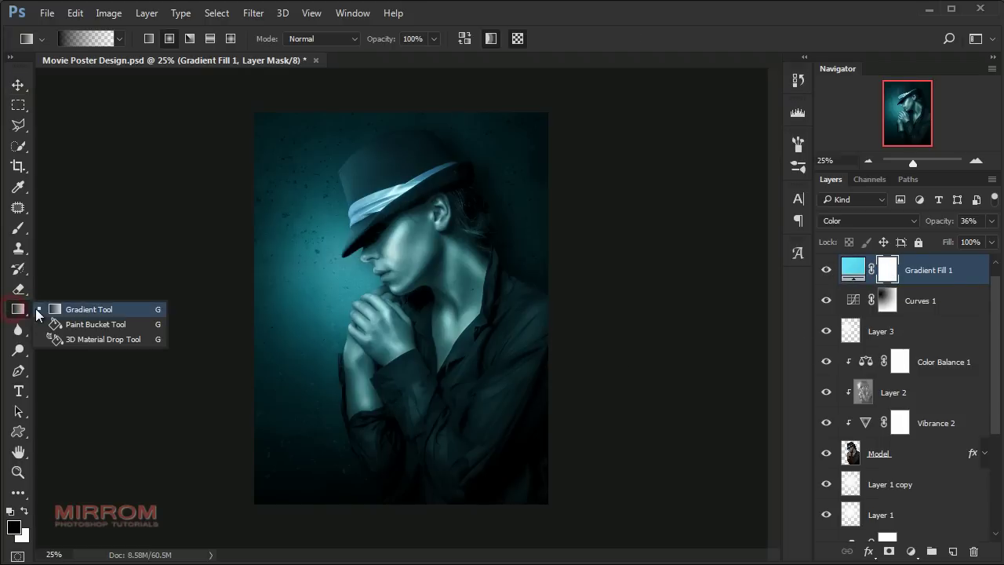
click(41, 308)
click(148, 39)
drag(583, 529, 439, 333)
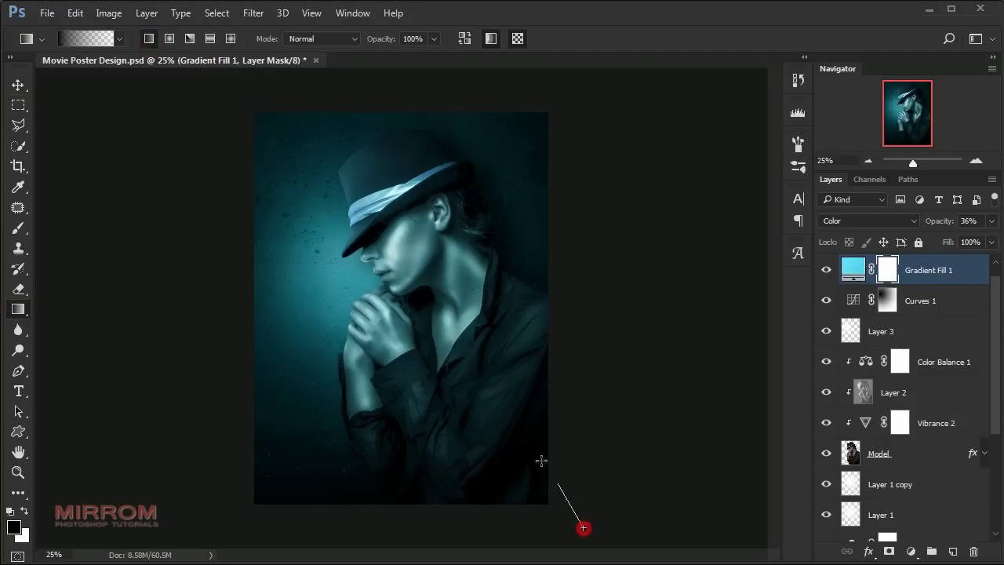
drag(587, 513, 448, 358)
mouse_move(564, 520)
mouse_down()
mouse_move(520, 447)
mouse_move(346, 231)
mouse_up()
key(v)
click(853, 269)
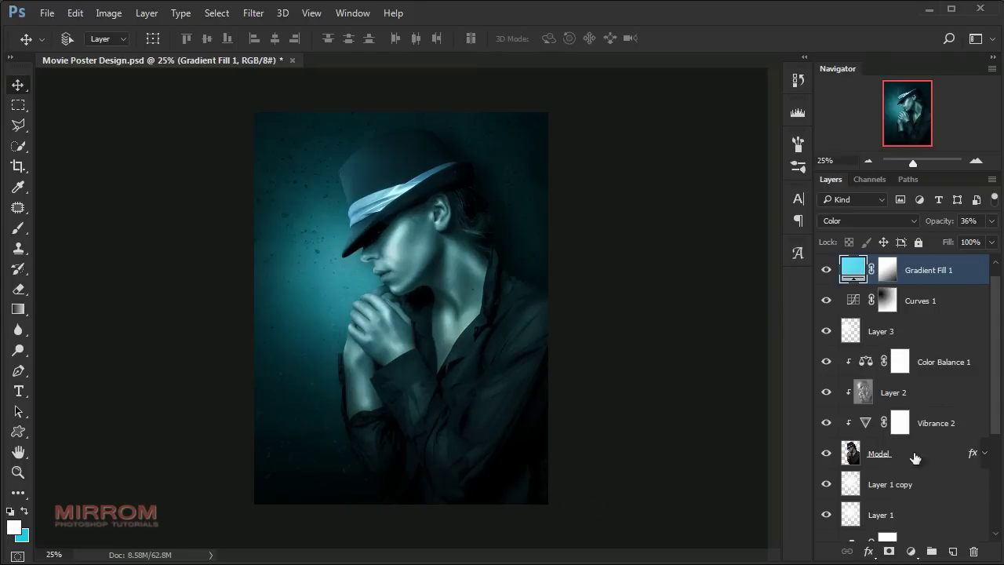
- Add a Color Balance adjustment layer with midtones set to +14, -8, +7
click(911, 551)
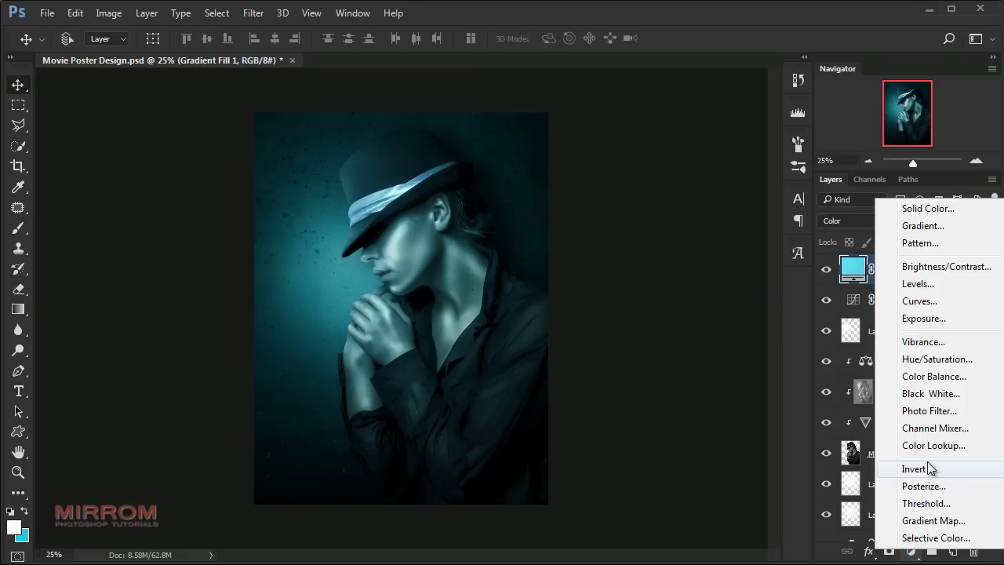
click(933, 376)
drag(673, 289, 663, 314)
click(770, 311)
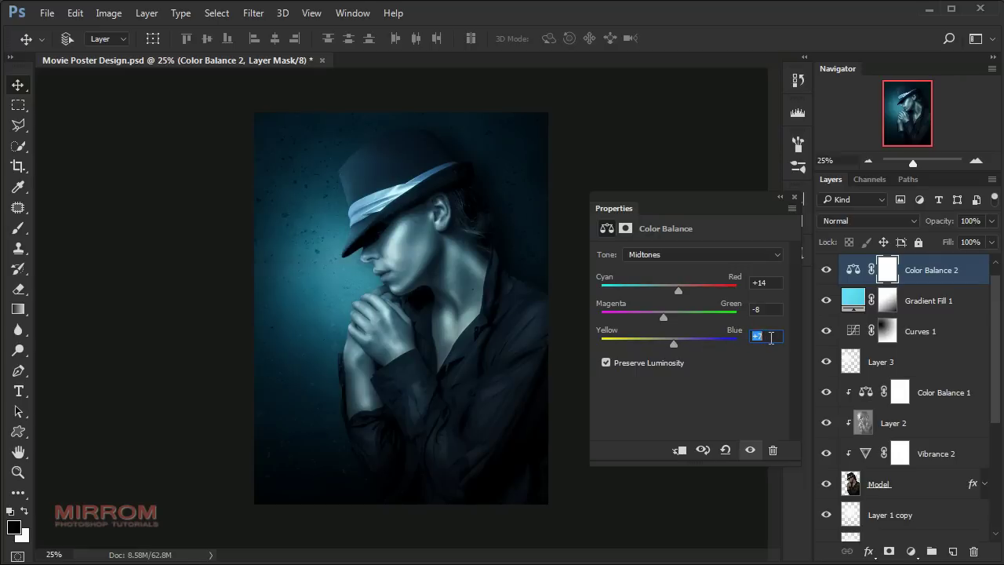
- Set the Color Balance highlights to +24, -3, +19 and close the Properties panel
click(691, 257)
click(680, 283)
drag(687, 290, 686, 288)
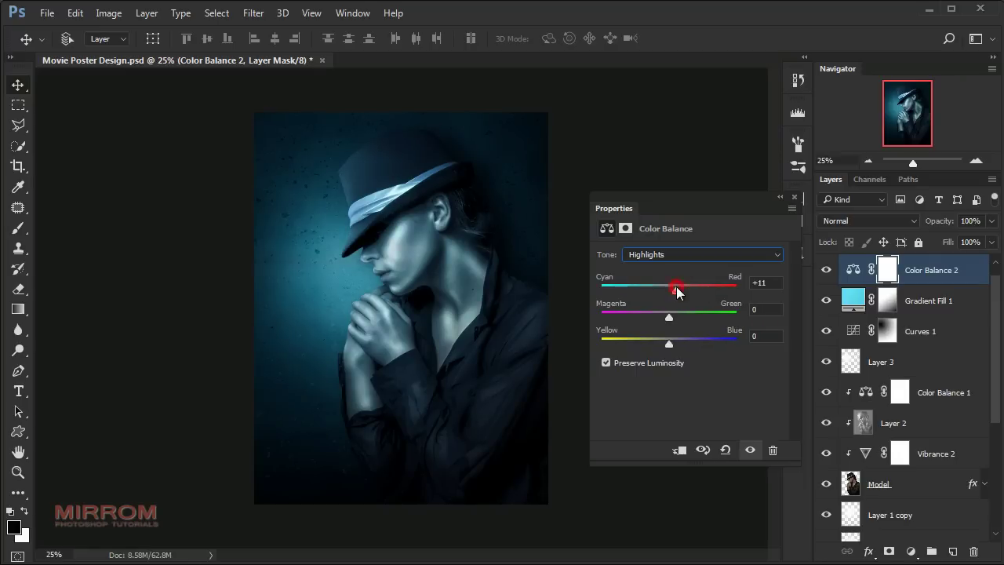
click(773, 288)
key(Down)
key(Down)
click(762, 311)
key(Down)
click(767, 336)
key(Up)
key(Up)
key(Up)
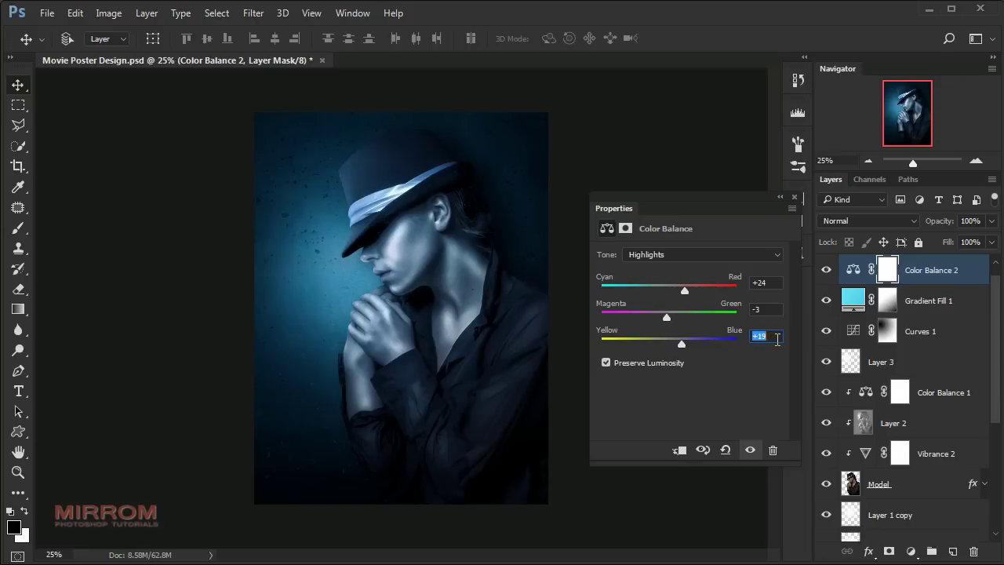
click(794, 197)
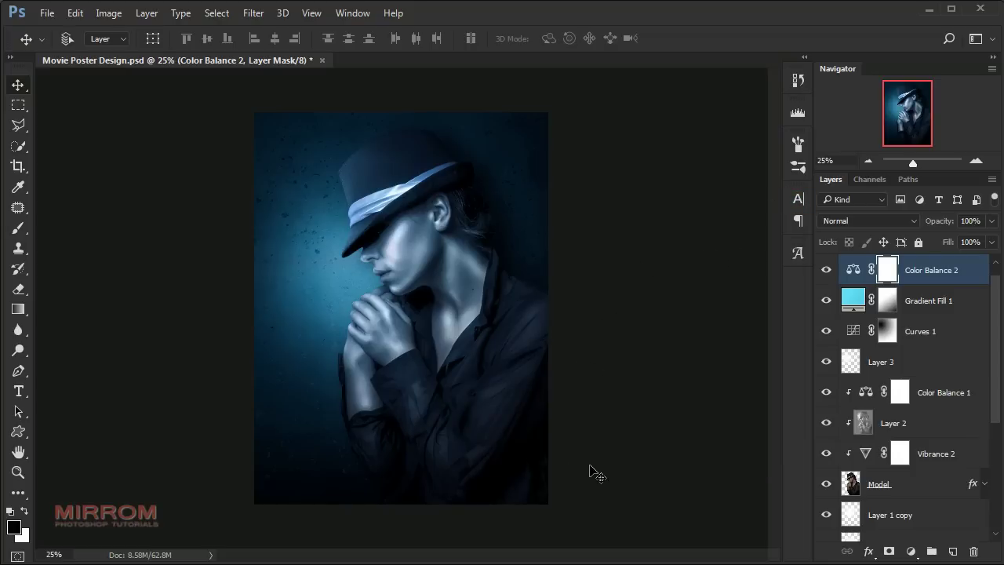
- Add a Color Lookup adjustment layer using the Candlelight.CUBE 3D LUT
click(911, 552)
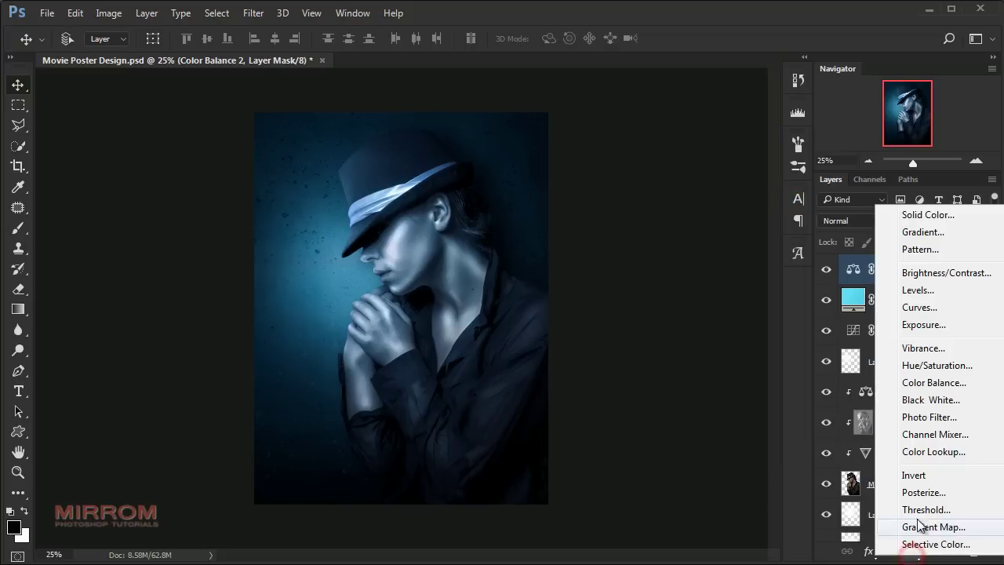
click(917, 454)
click(729, 261)
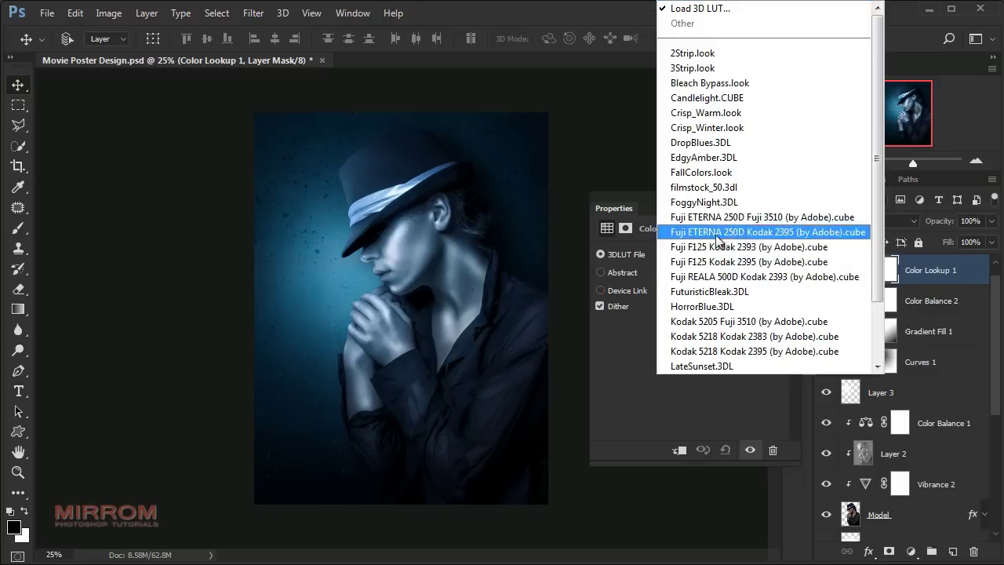
click(696, 102)
click(797, 253)
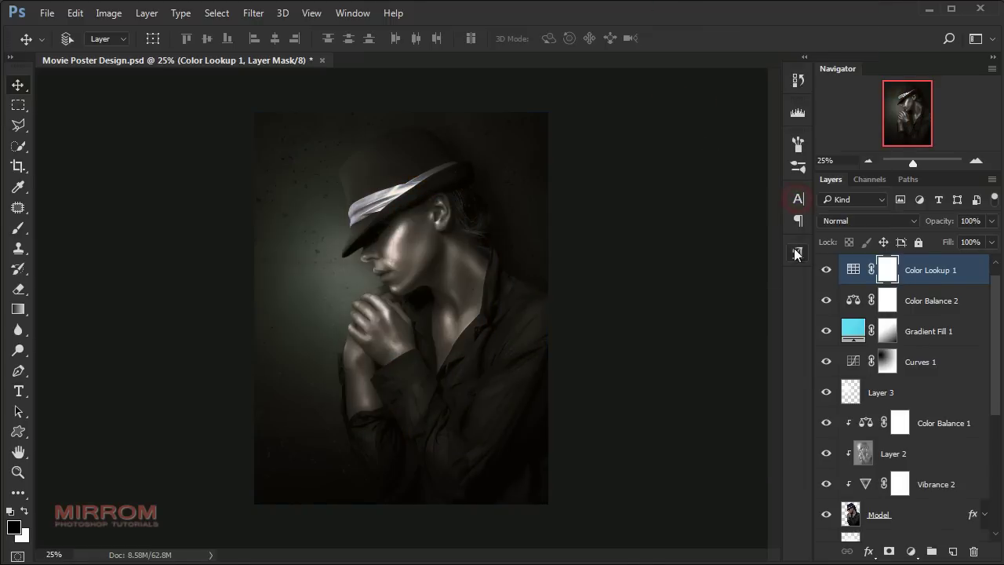
- Blend the Color Lookup layer in Pin Light mode and zoom in on the poster
click(897, 222)
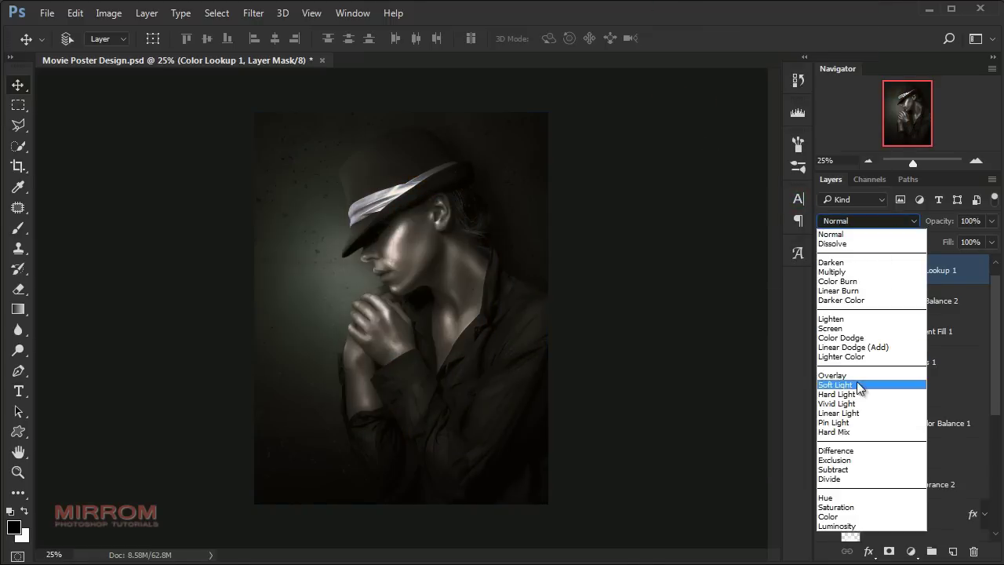
click(855, 423)
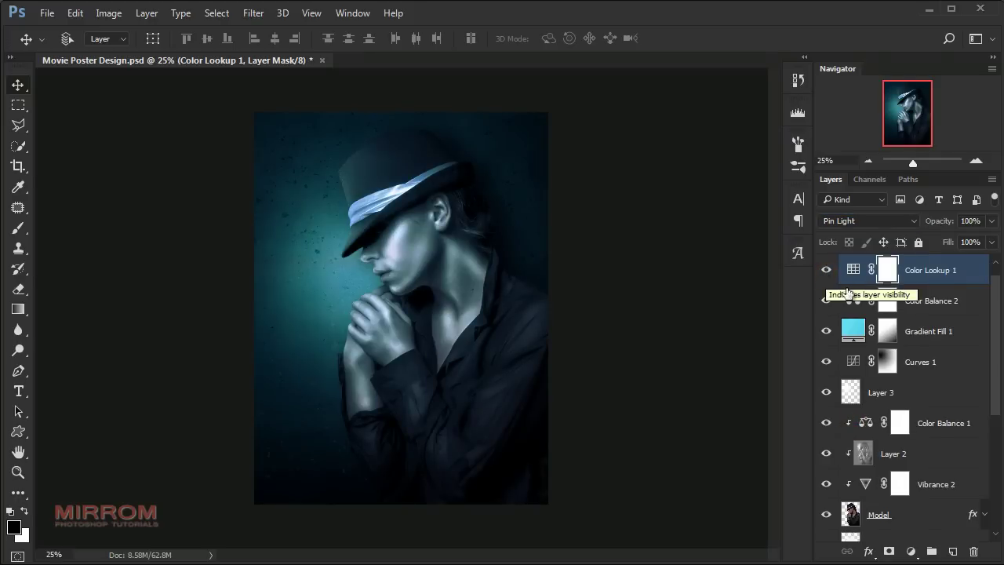
click(976, 160)
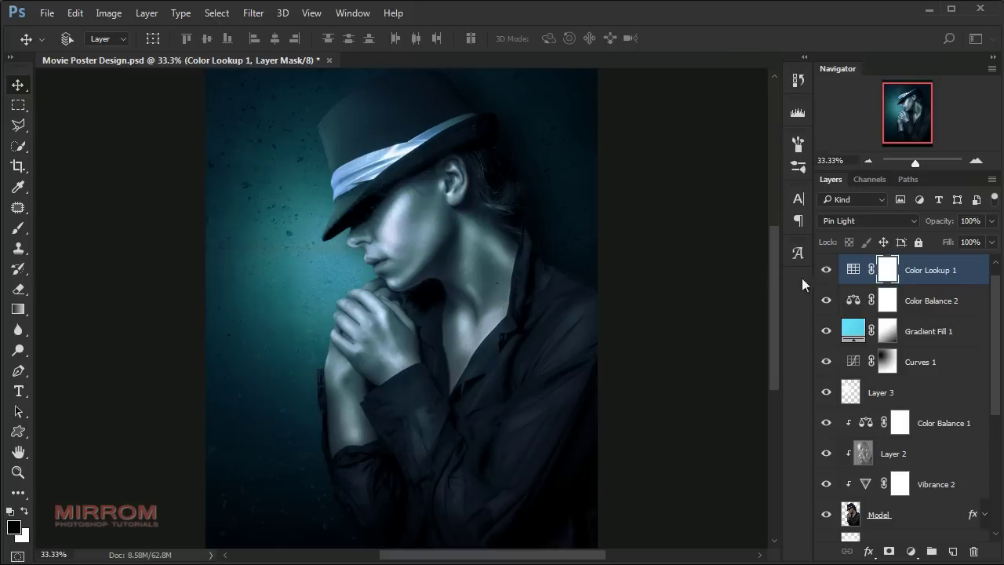
click(925, 276)
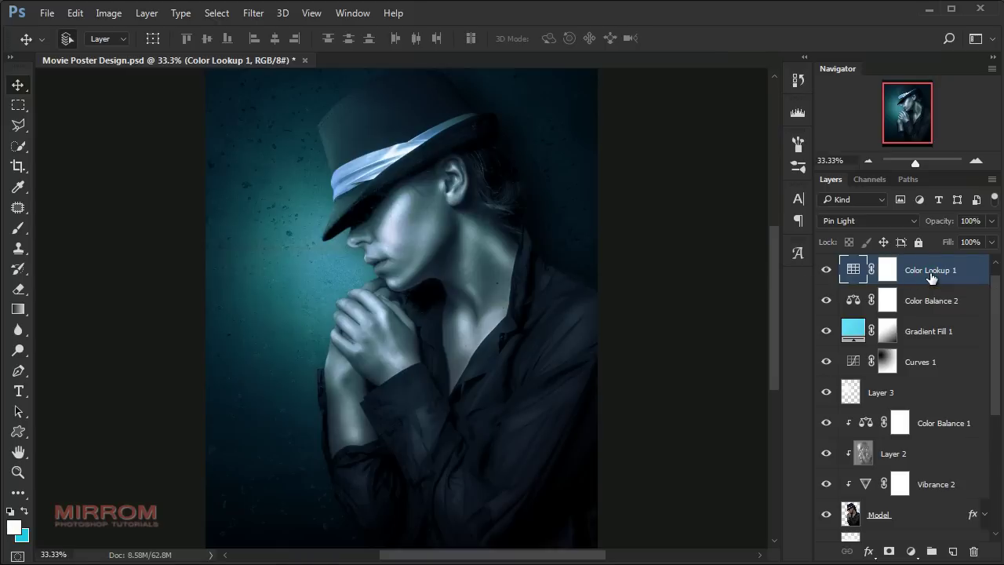
- Stamp all visible layers into Layer 4 and set it to Linear Light
key(ctrl+shift+alt+n)
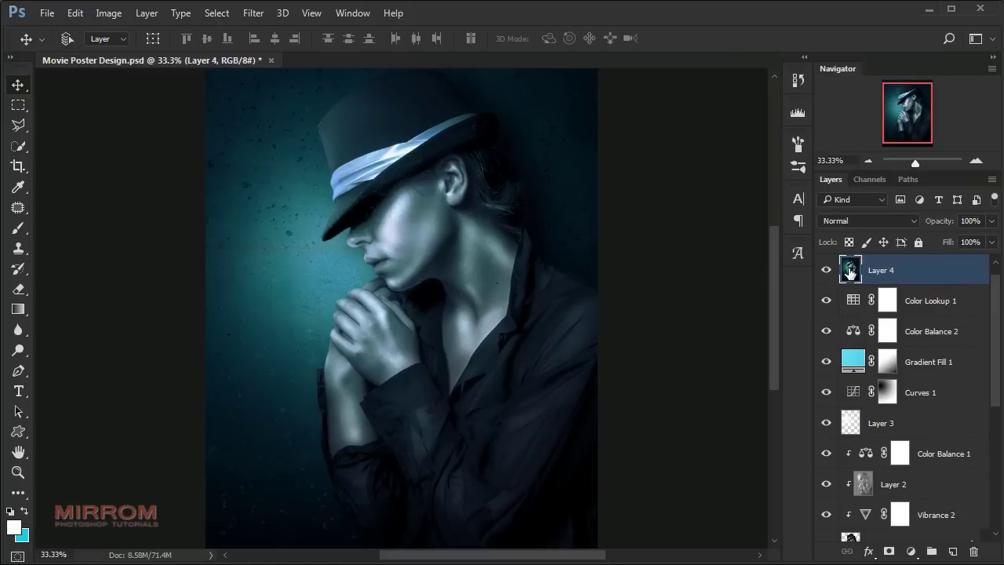
click(858, 223)
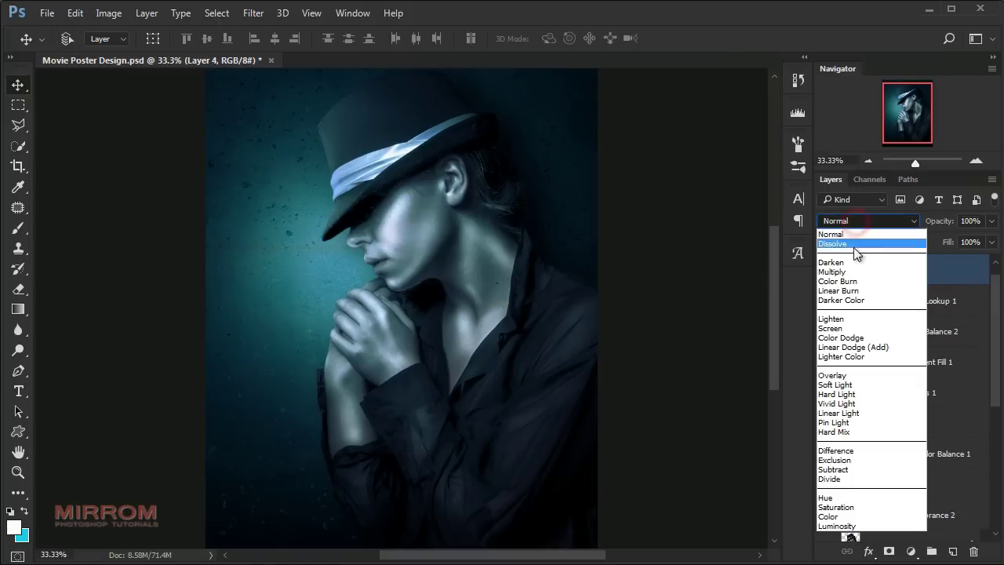
click(851, 413)
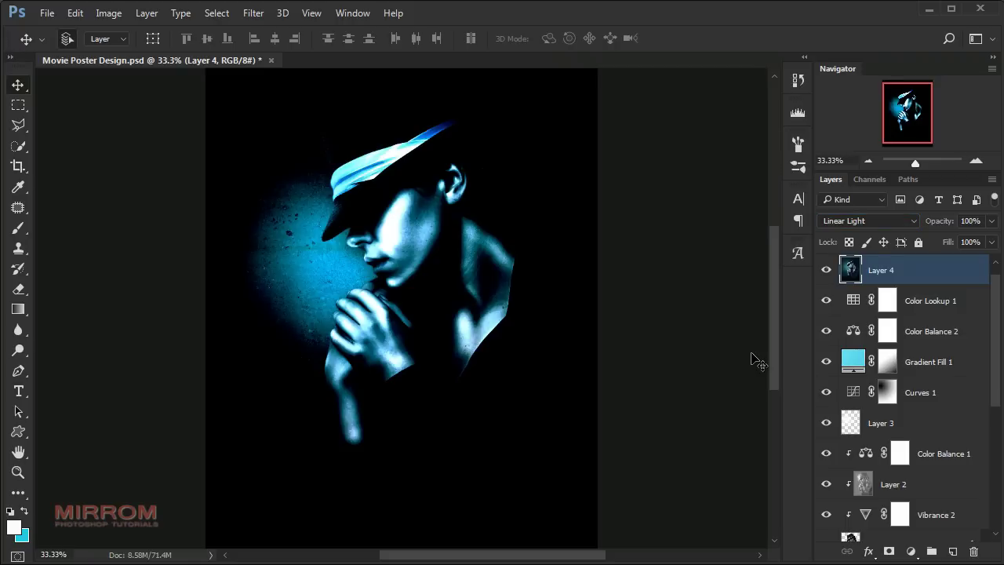
key(ctrl+minus)
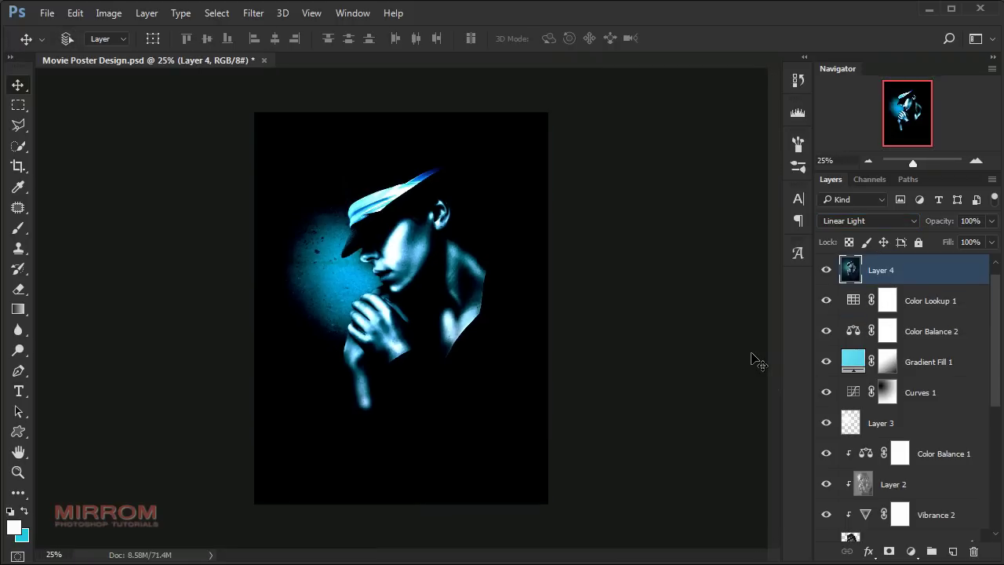
- Apply a High Pass filter with a 2.8 pixel radius to Layer 4
click(252, 12)
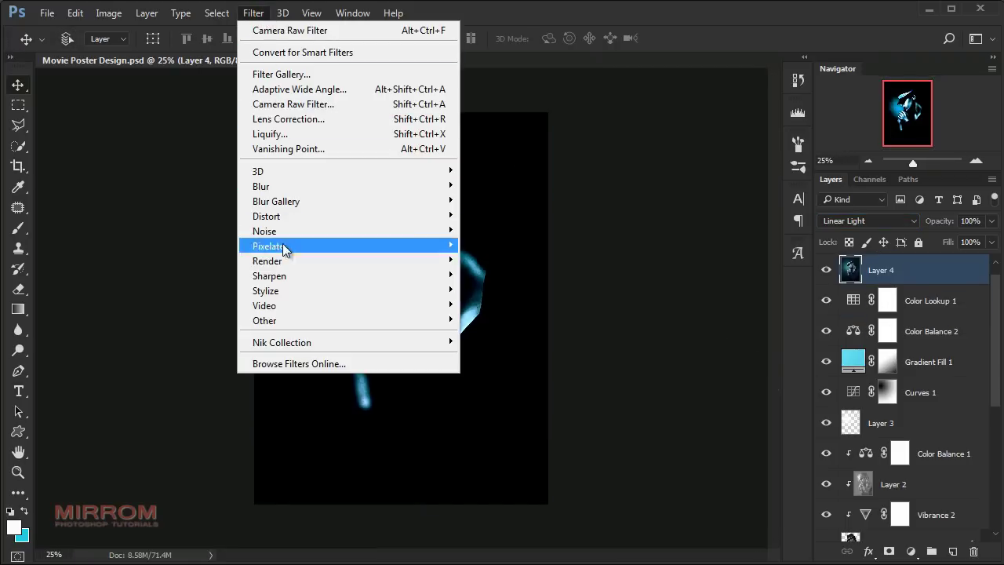
mouse_move(265, 320)
click(514, 339)
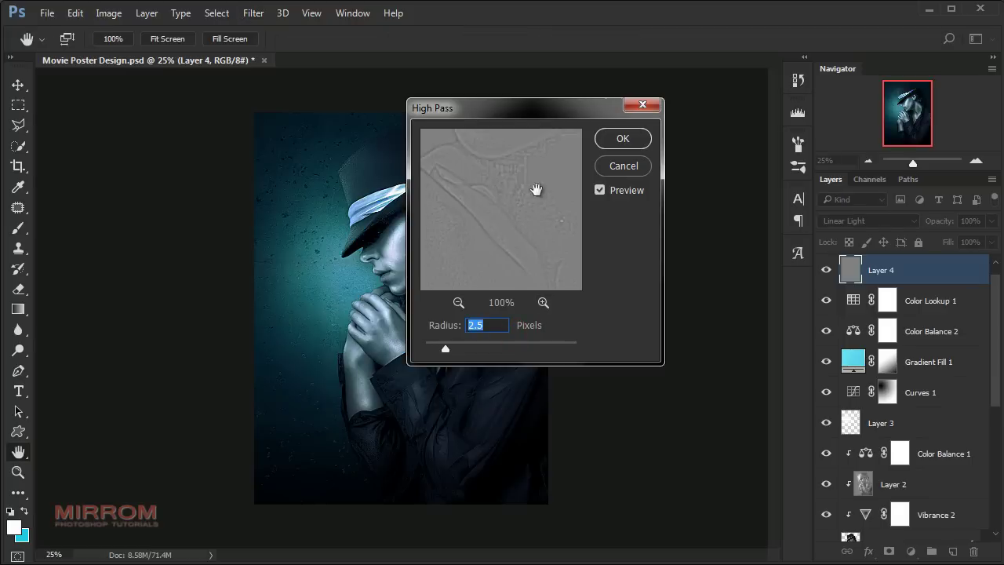
drag(506, 108, 616, 117)
scroll(606, 336, up, 1)
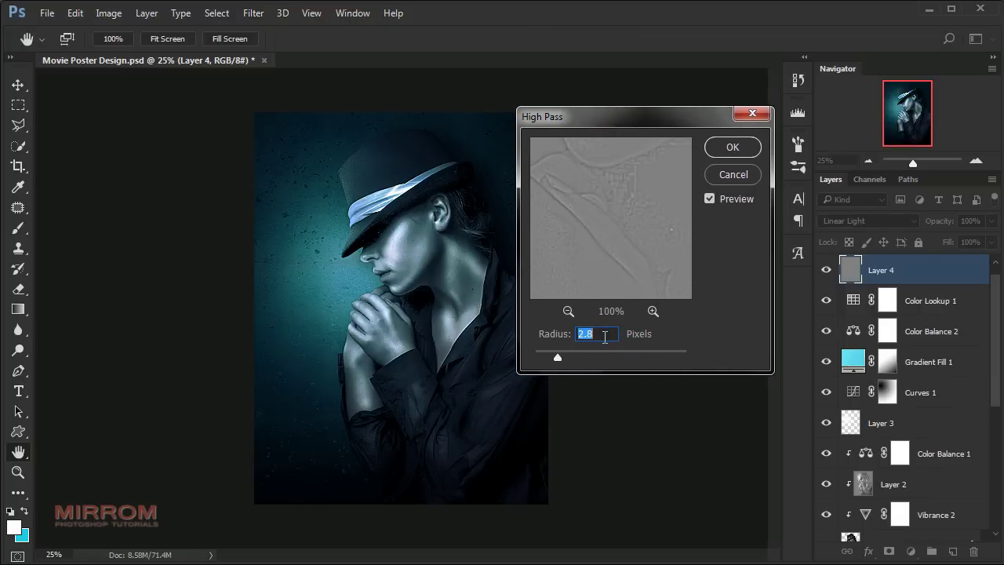
click(722, 151)
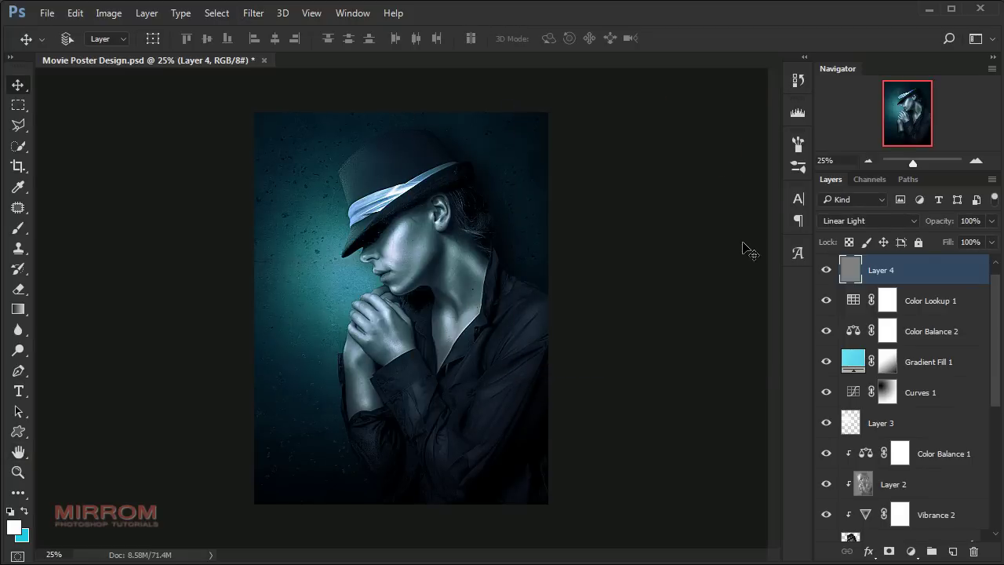
scroll(859, 281, up, 1)
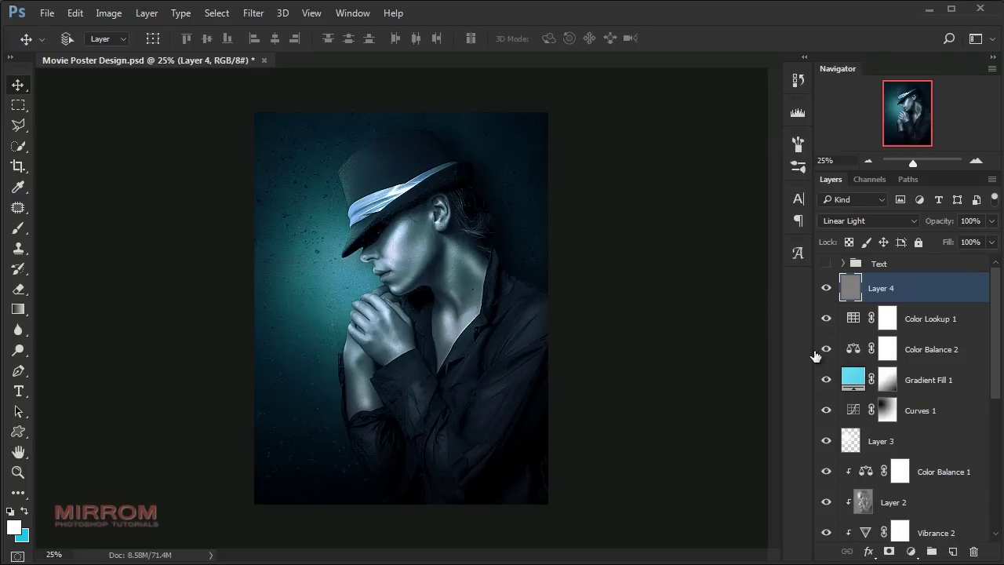
- Add a Curves adjustment layer, lowering the Green midtones and brightening the Green highlights
click(911, 551)
click(914, 298)
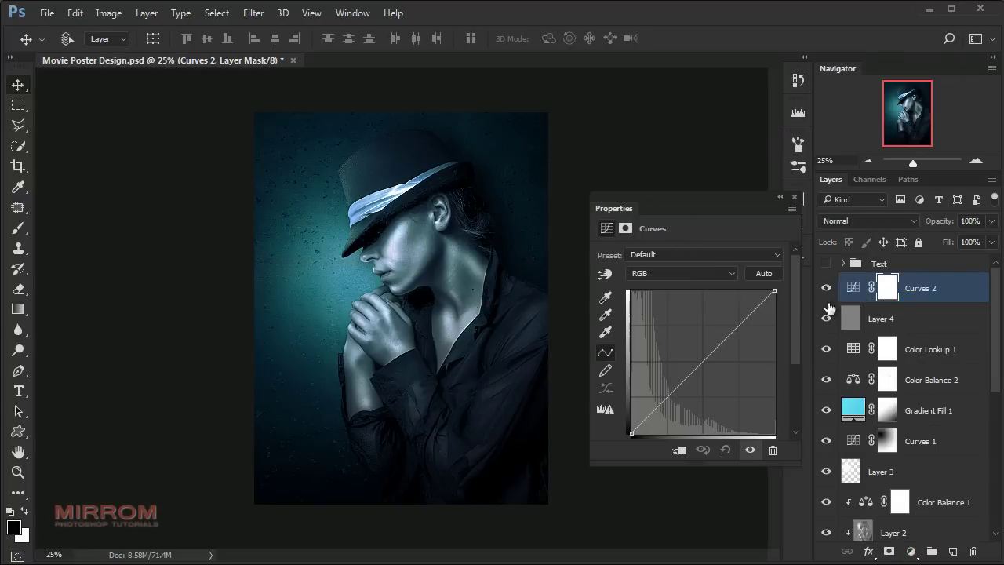
click(714, 273)
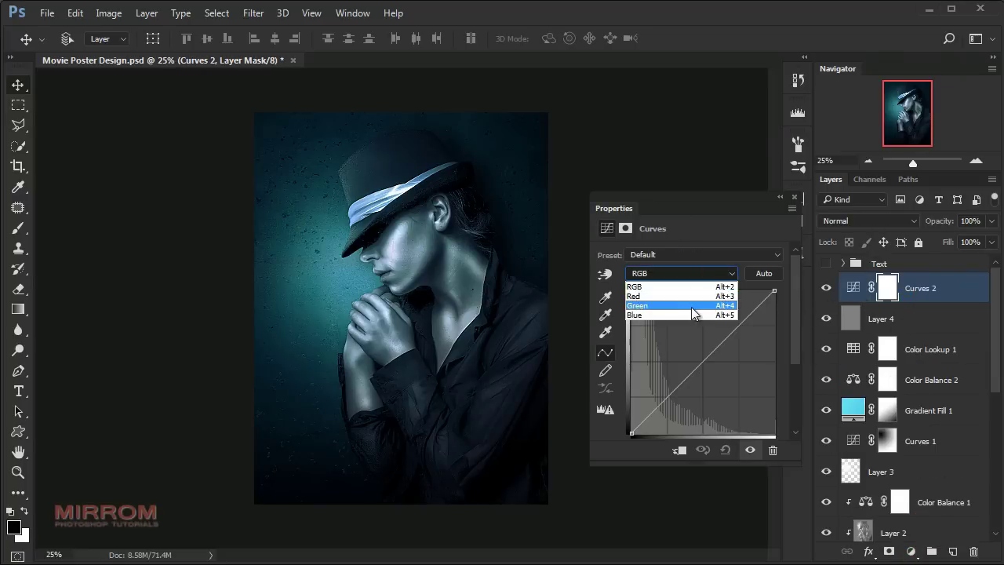
click(691, 305)
drag(728, 334, 724, 332)
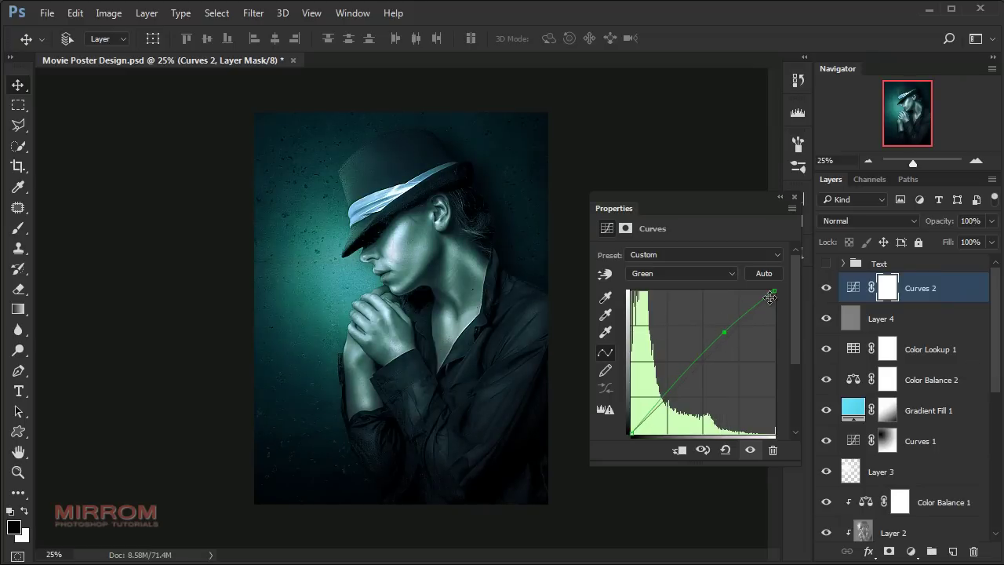
drag(774, 290, 763, 291)
click(724, 332)
- Lower the Blue curve's midtones and highlights and lift its shadows, then close Curves
click(687, 275)
click(673, 314)
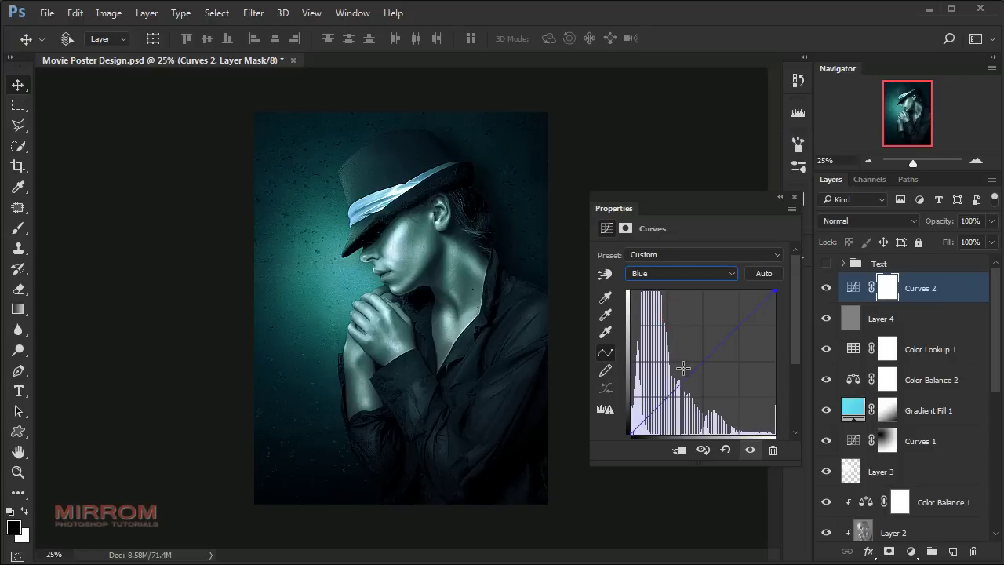
drag(690, 374, 691, 383)
click(630, 428)
drag(630, 428, 628, 424)
drag(628, 424, 627, 426)
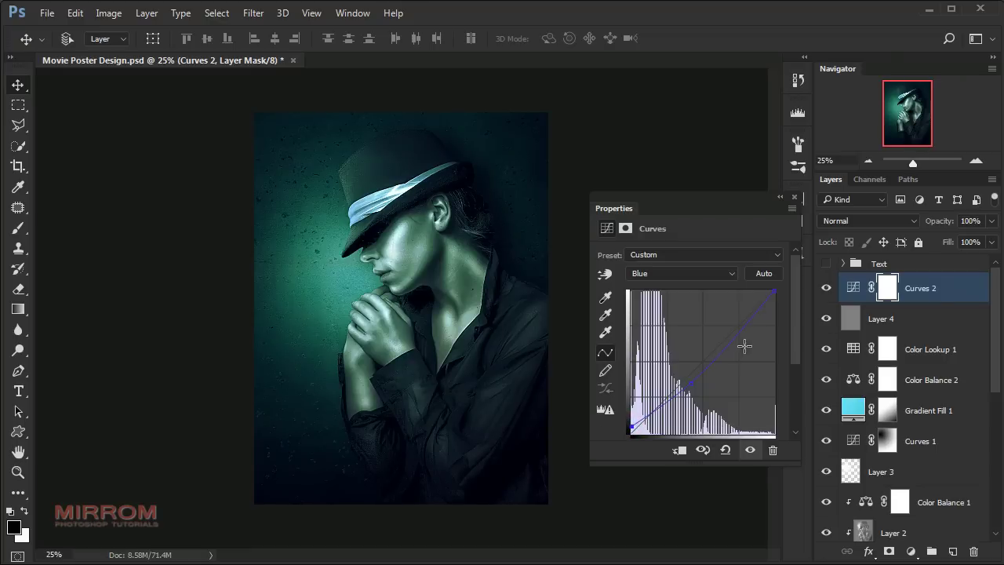
drag(775, 294, 777, 299)
click(776, 297)
click(794, 196)
- Make the Text group visible and selected, then zoom in on the poster
click(825, 263)
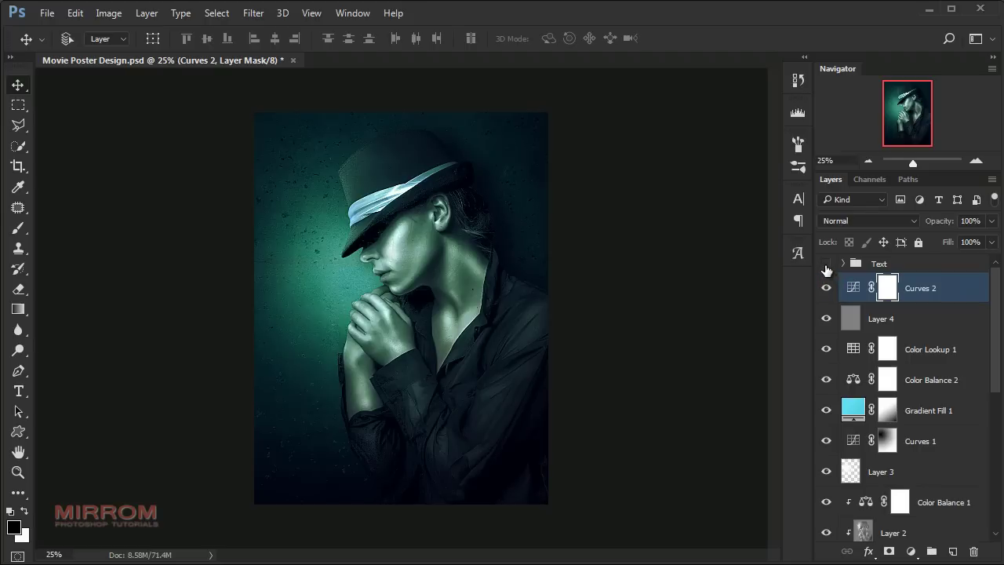
click(877, 267)
key(ctrl+plus)
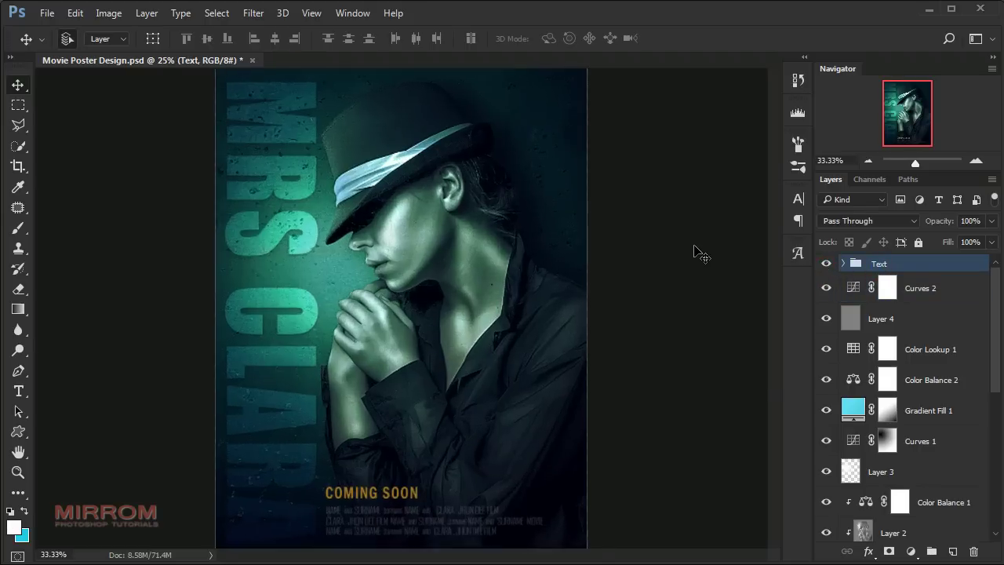